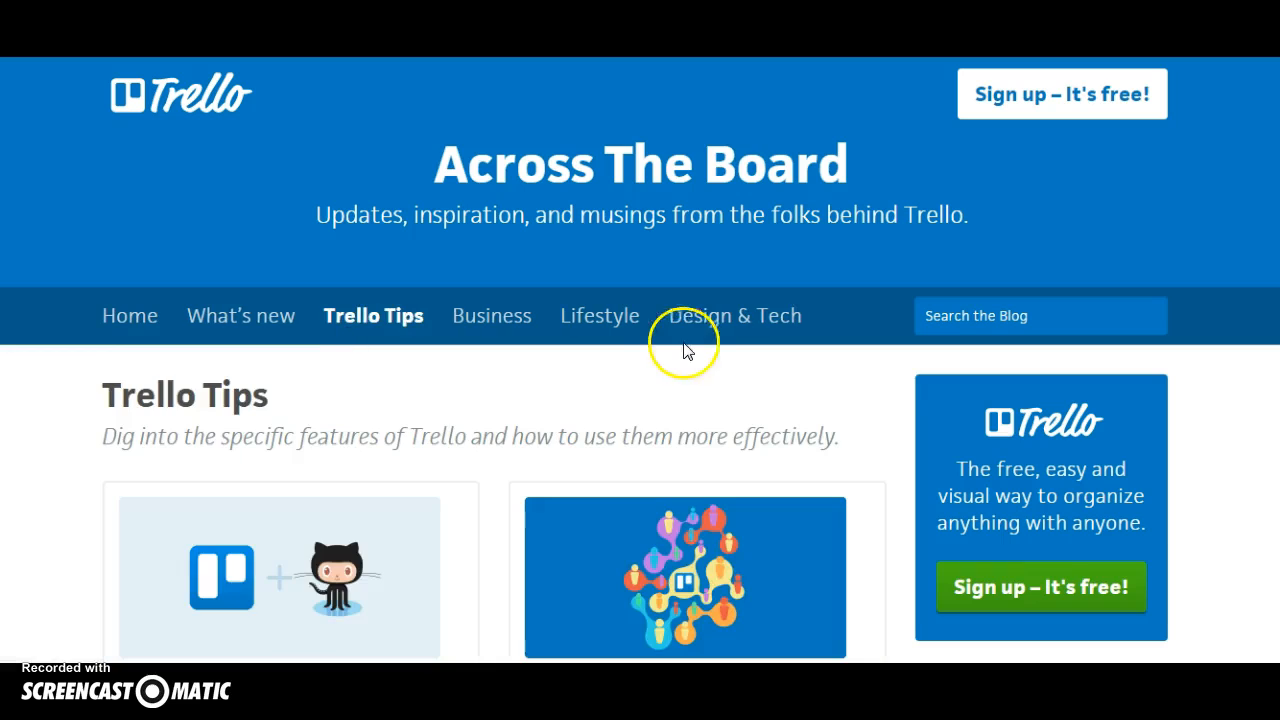
- Browse the Trello Tips blog articles on features, integrations, searches, labels and calendars
scroll(714, 352, down, 4)
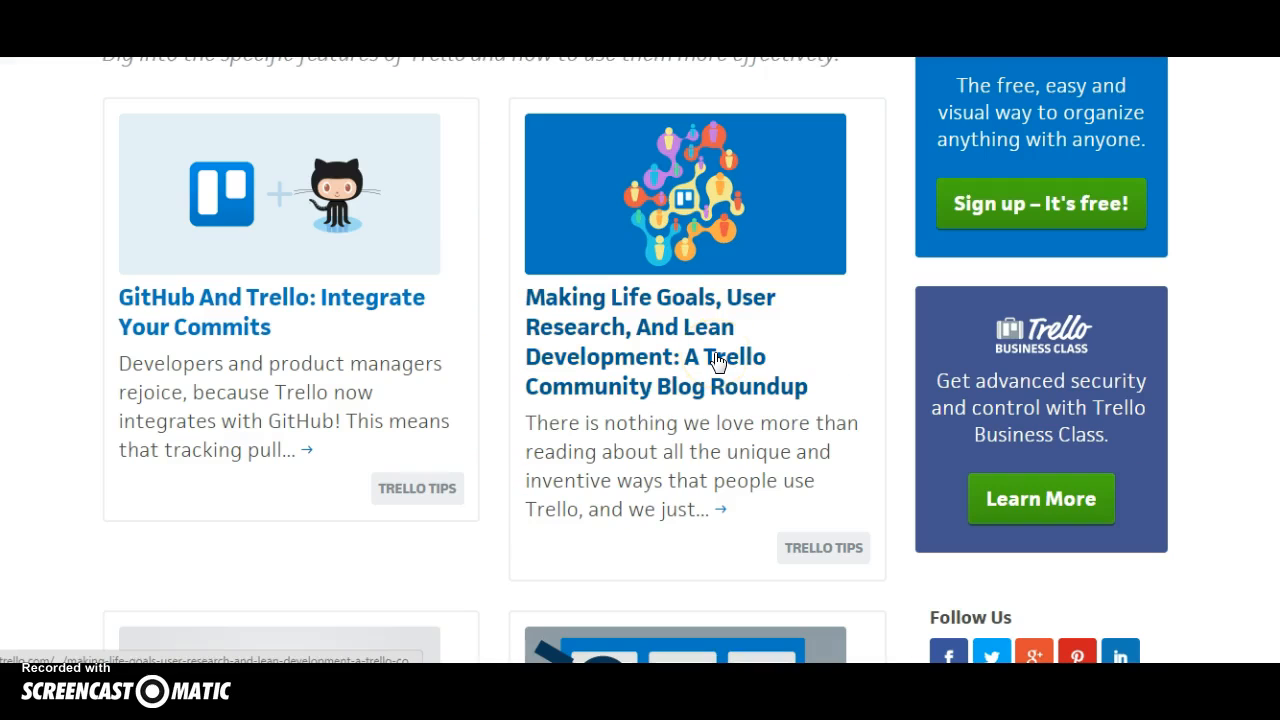
scroll(714, 362, down, 3)
scroll(714, 362, down, 3)
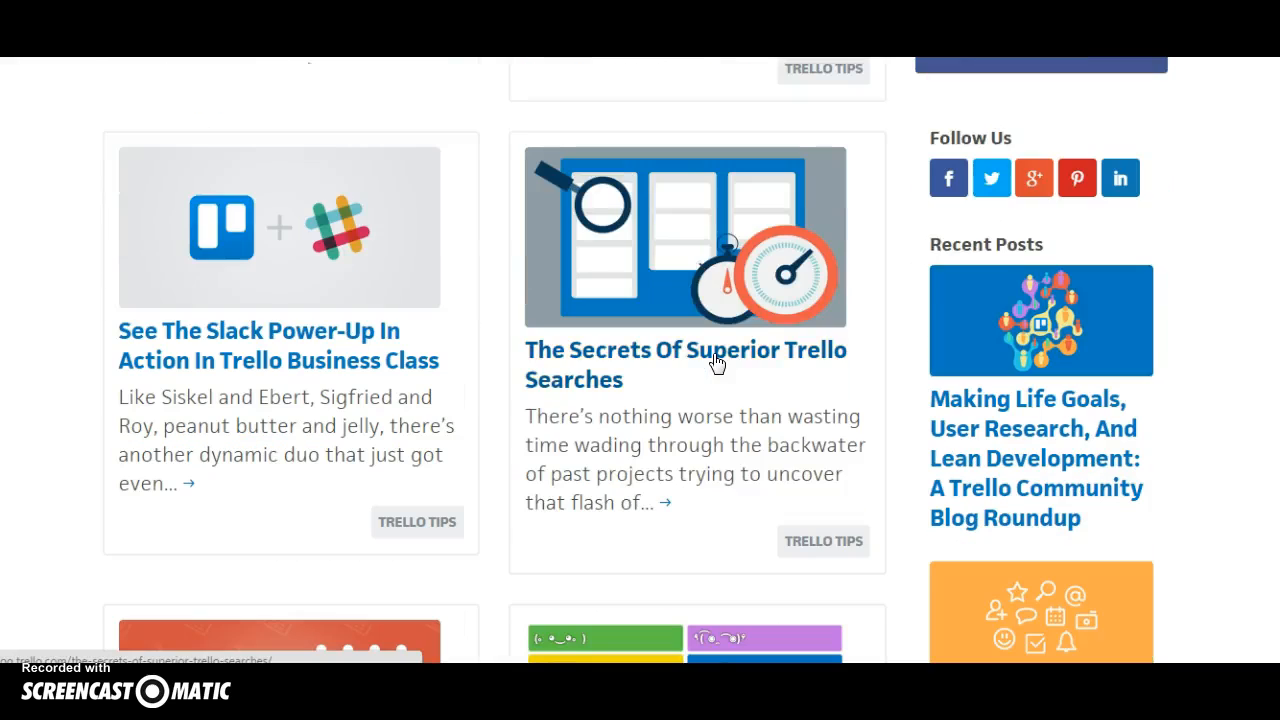
scroll(714, 362, down, 5)
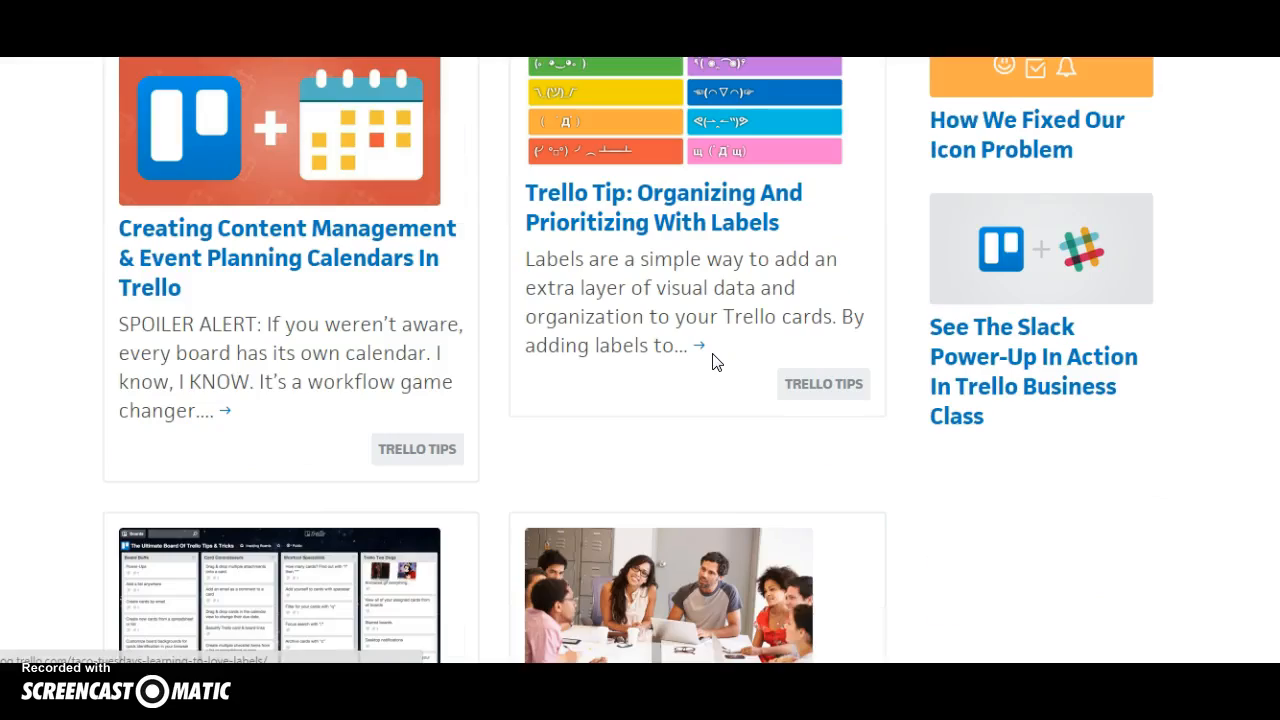
scroll(714, 362, down, 1)
scroll(714, 362, up, 10)
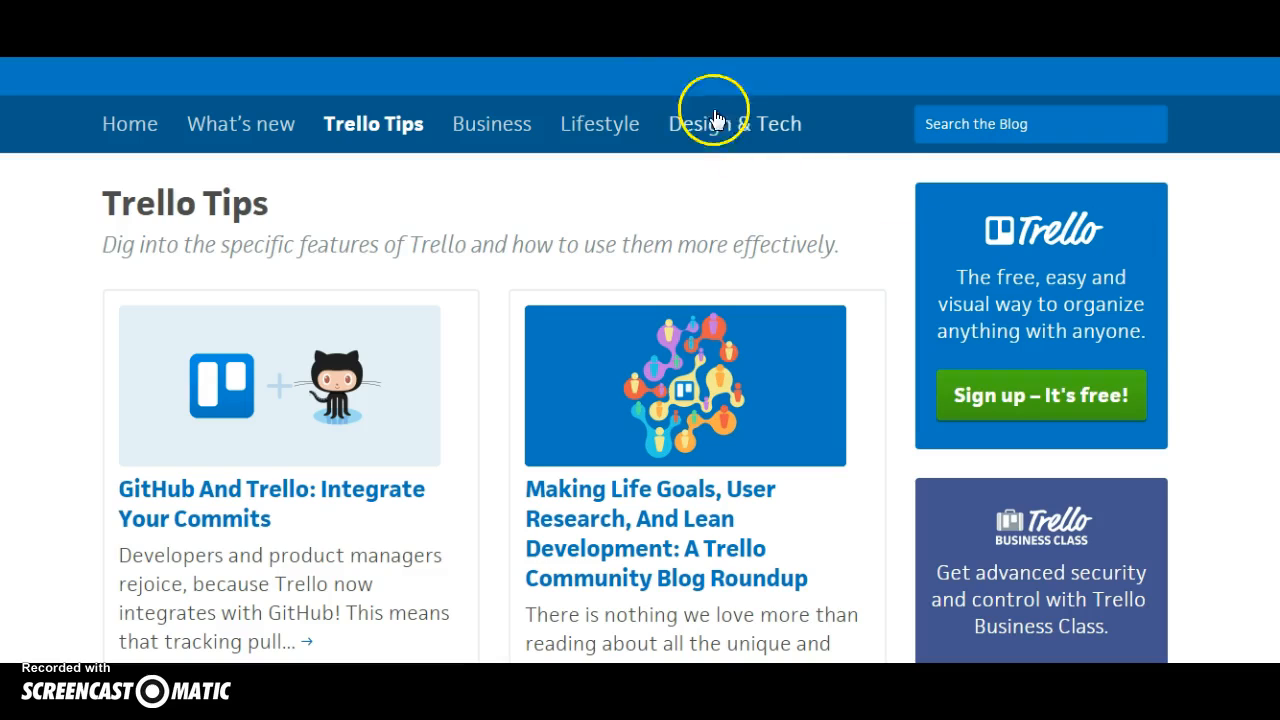
- Switch from the blog to the boards overview, open the Welcome Board and look through its Basics list
key(ctrl+shift+Tab)
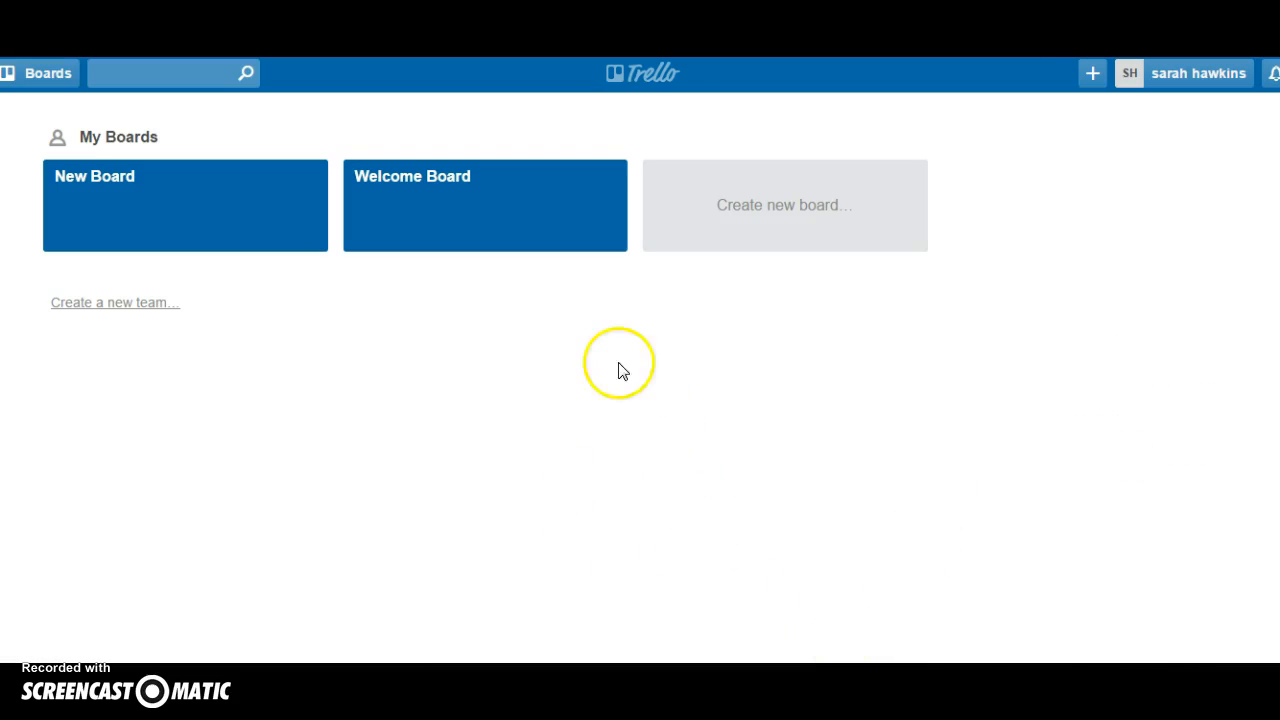
click(503, 206)
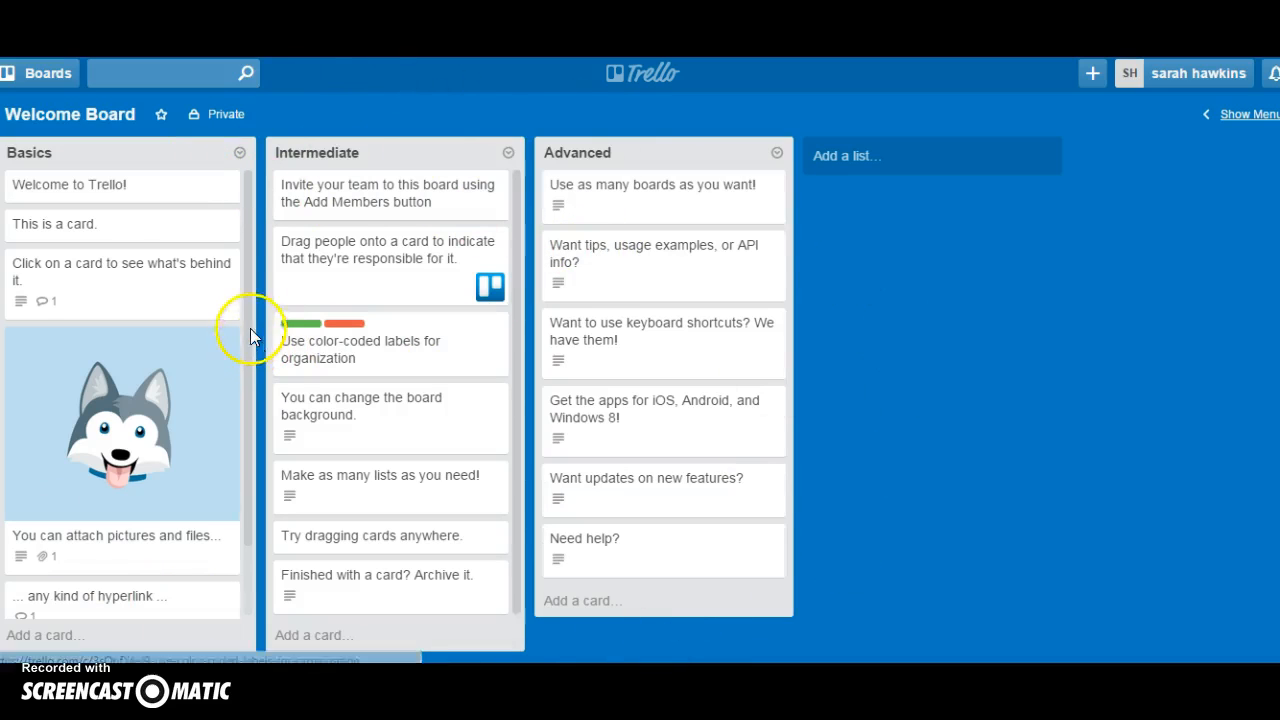
drag(246, 294, 249, 428)
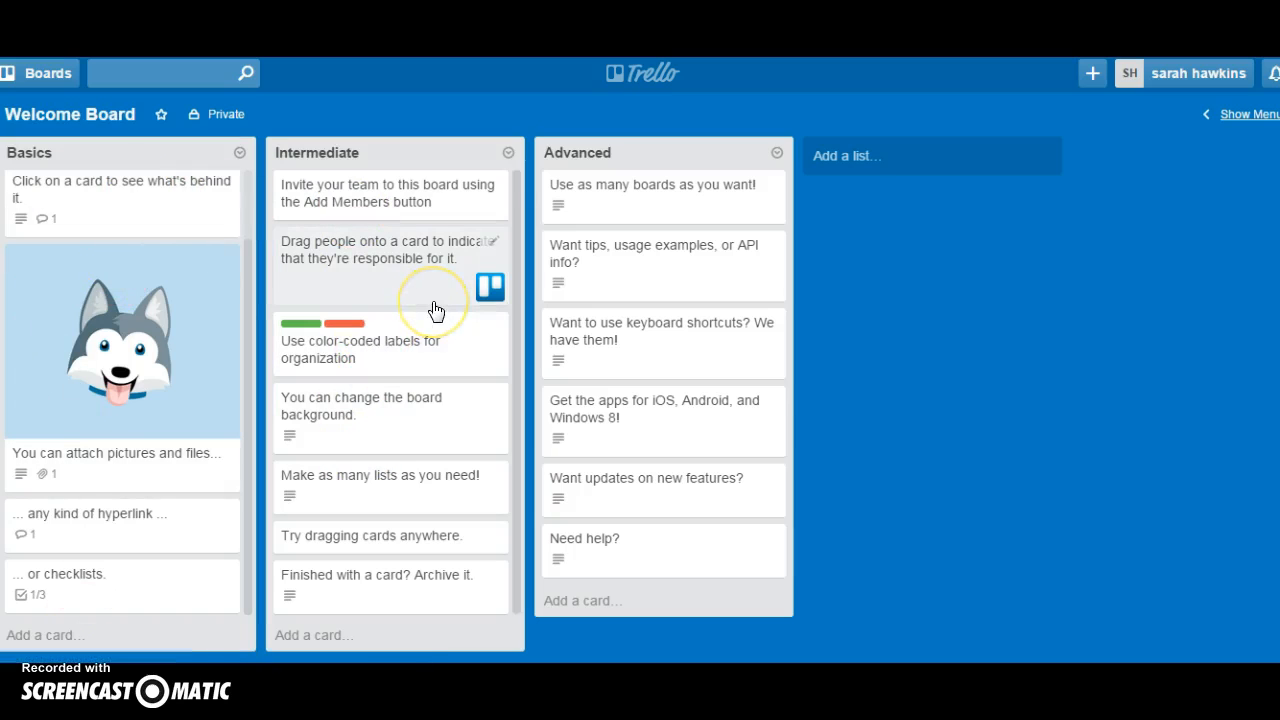
drag(243, 482, 246, 395)
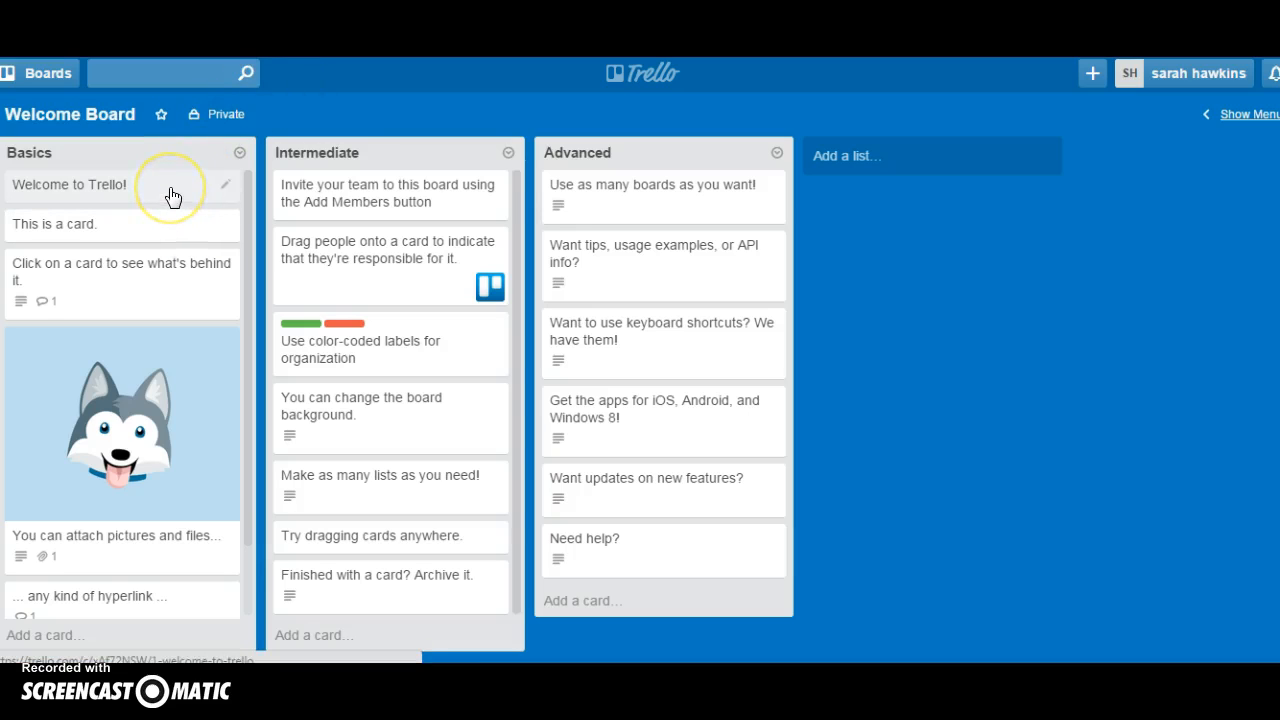
- Move the "Welcome to Trello!" card from Basics to the Intermediate list and back to Basics
drag(172, 196, 486, 218)
drag(420, 195, 152, 185)
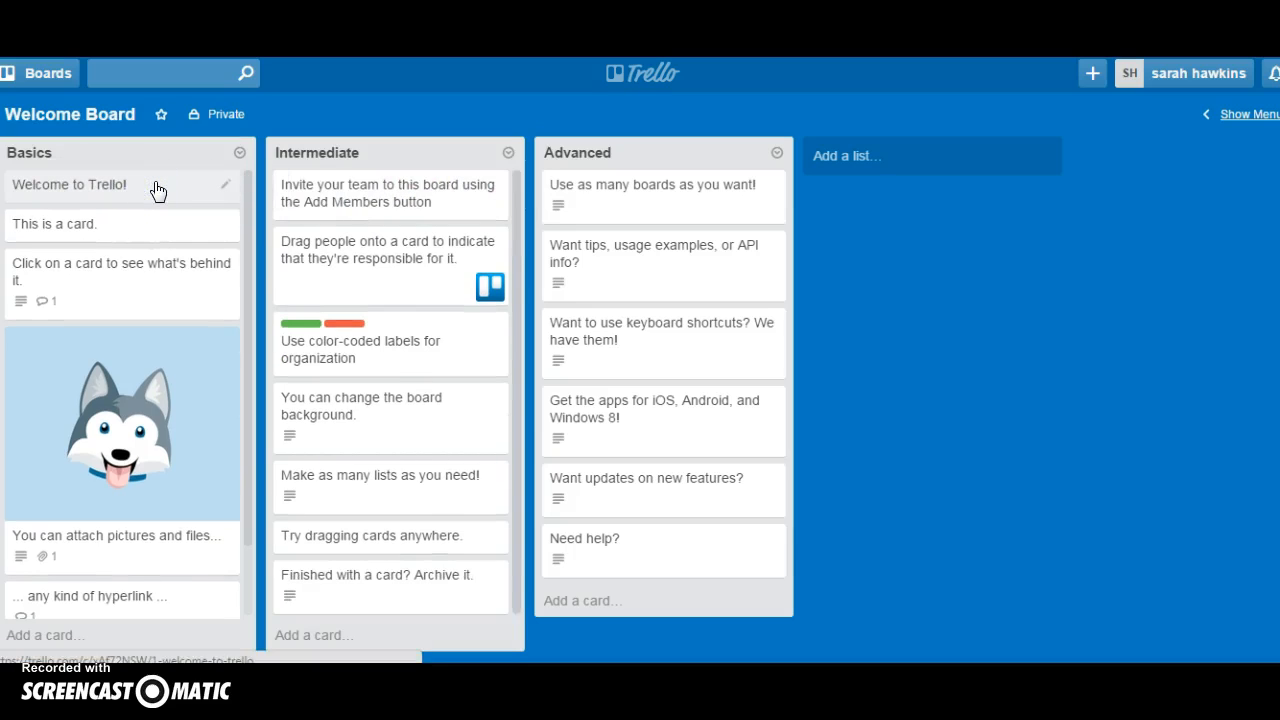
click(146, 194)
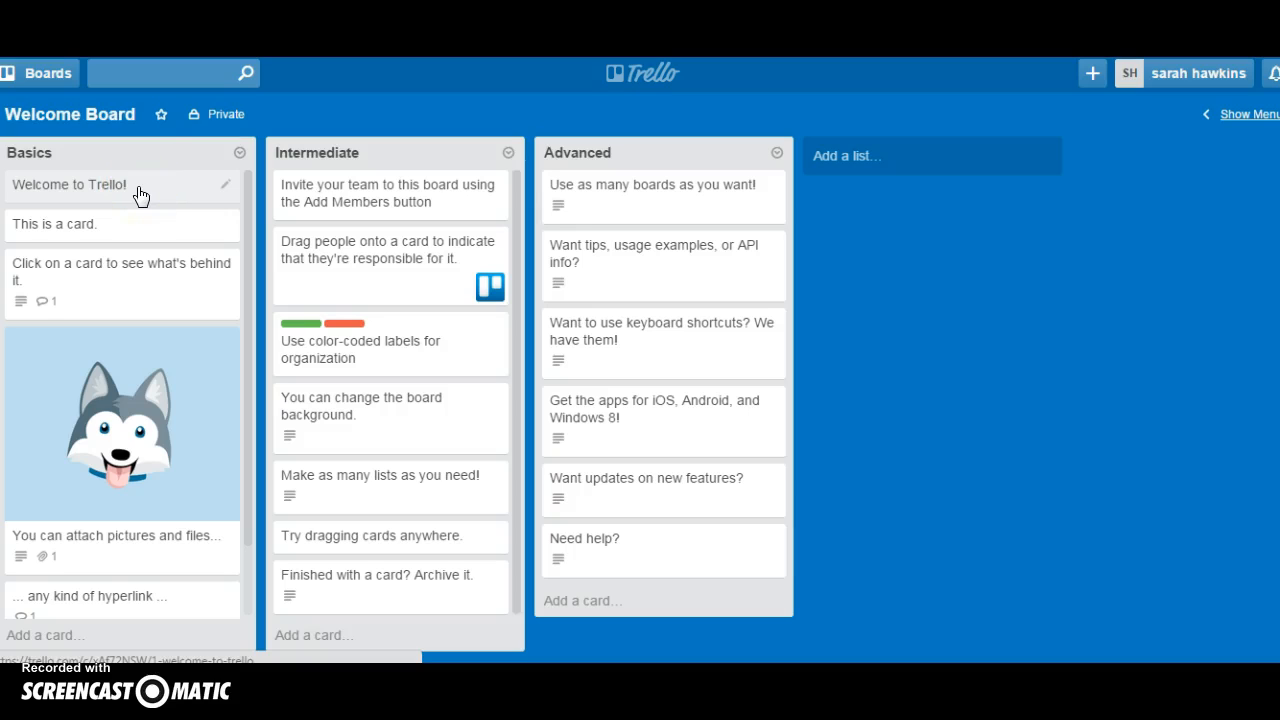
- Move the "Welcome to Trello!" card through the Intermediate and Advanced lists and return it to the top of Basics
drag(138, 192, 337, 182)
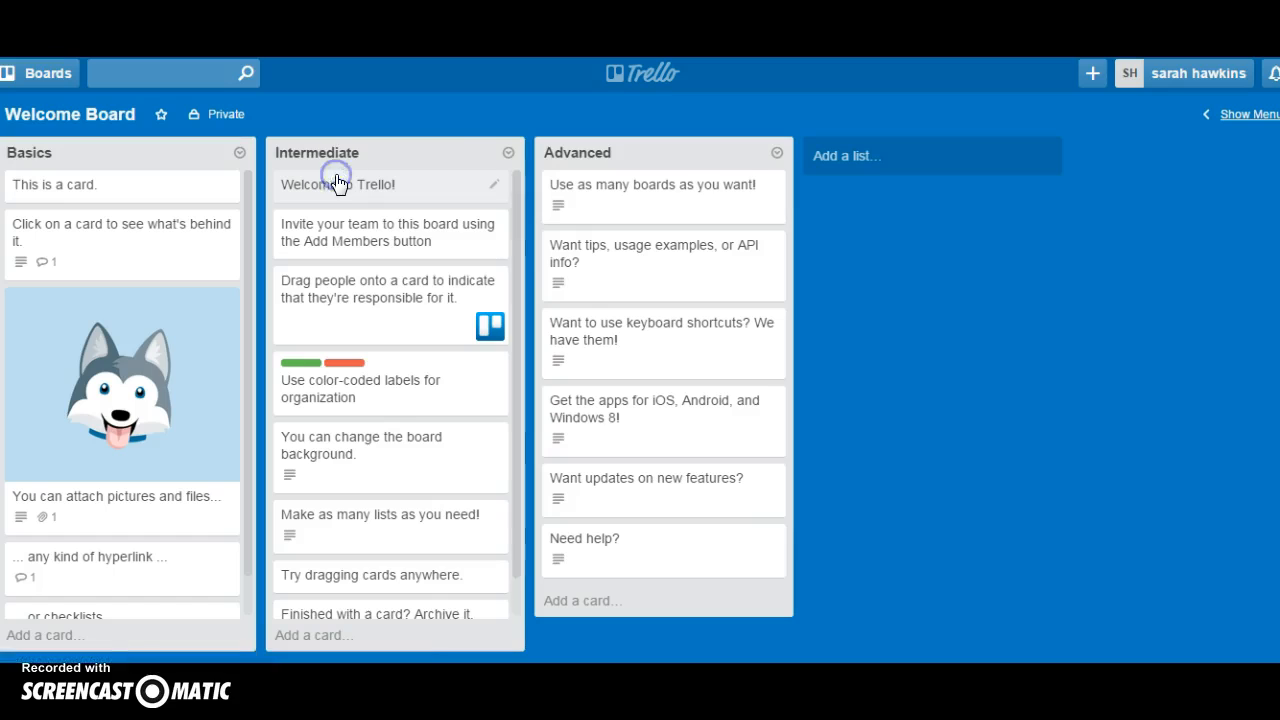
click(337, 182)
click(966, 118)
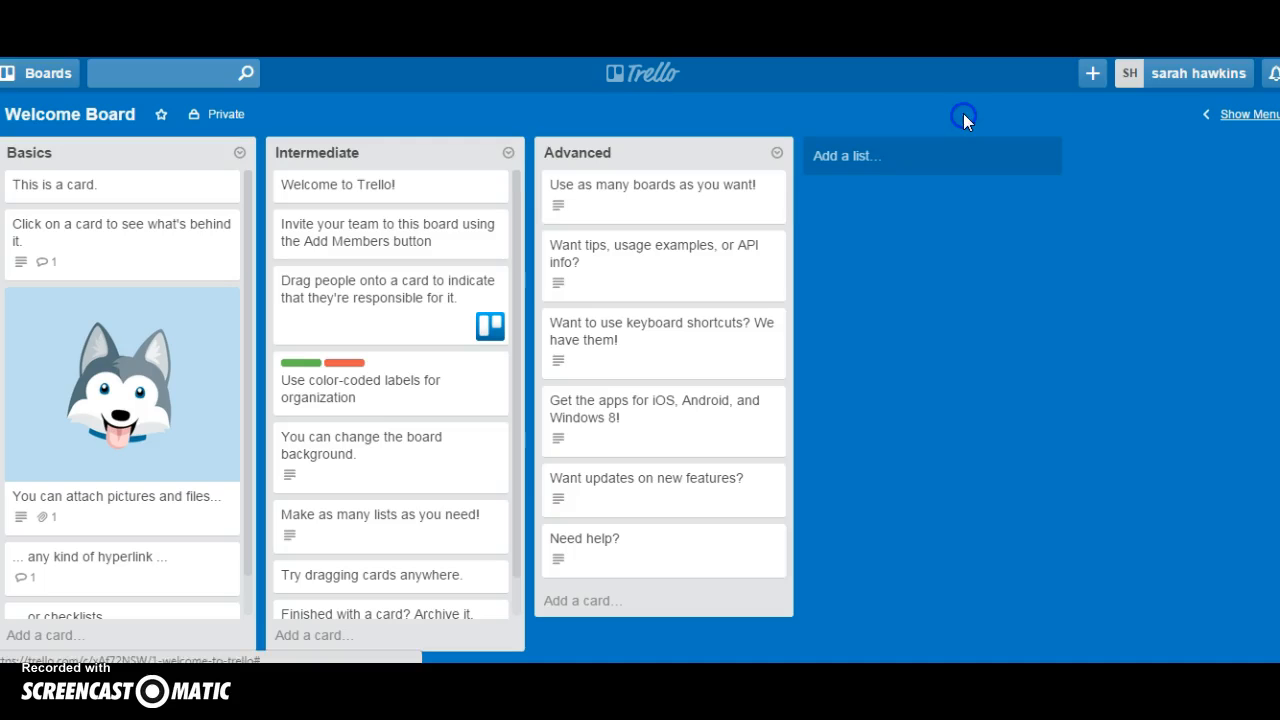
drag(360, 190, 600, 185)
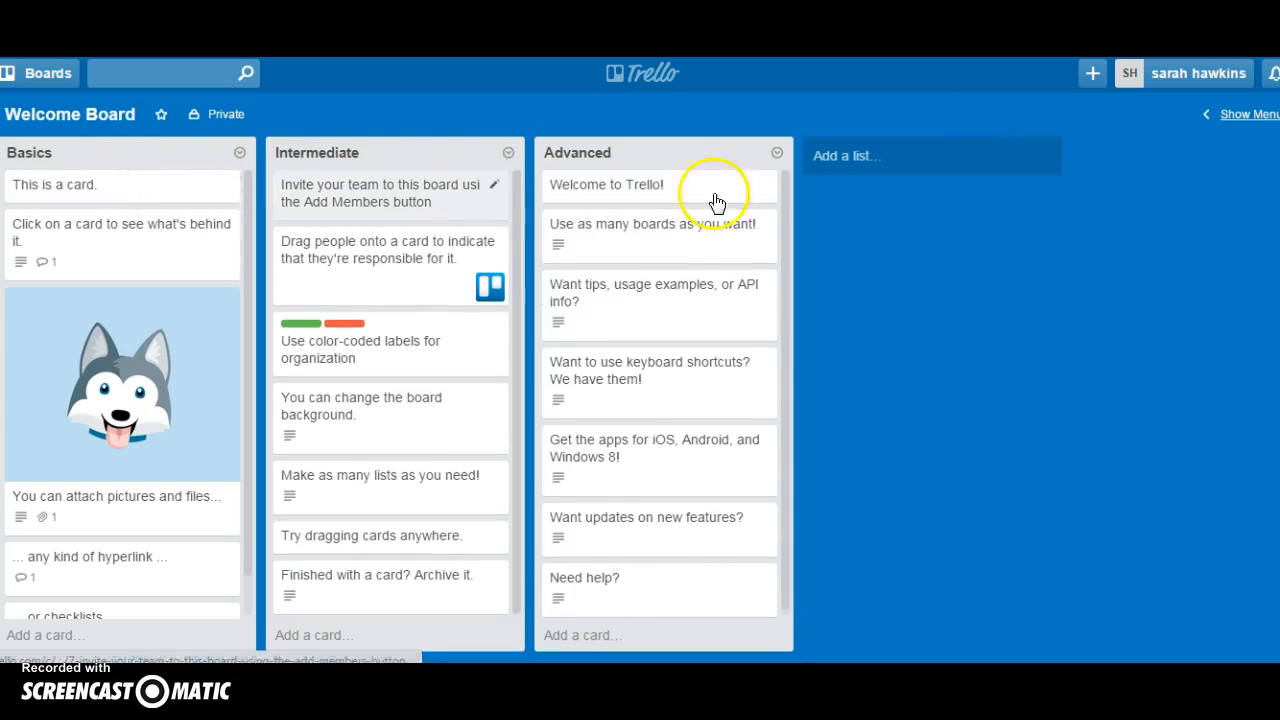
drag(614, 191, 133, 193)
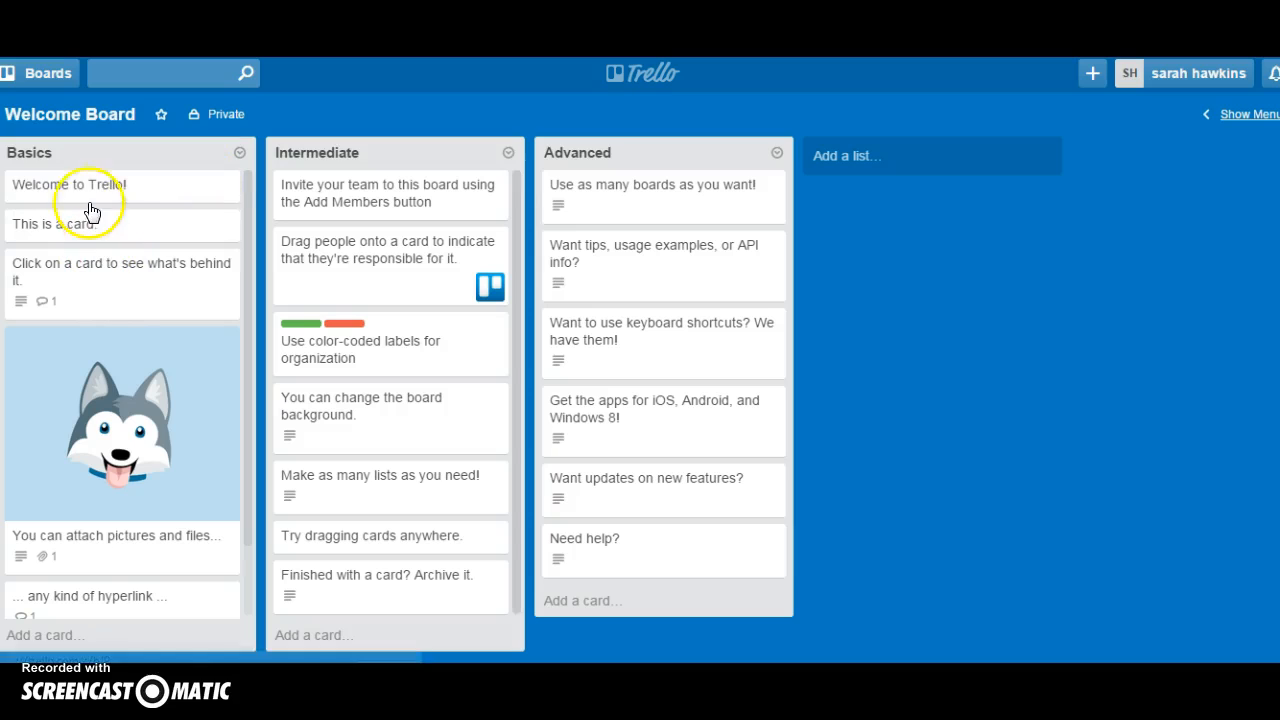
- View the details of the "Click on a card to see what's behind it." and "You can attach pictures and files..." cards
click(124, 298)
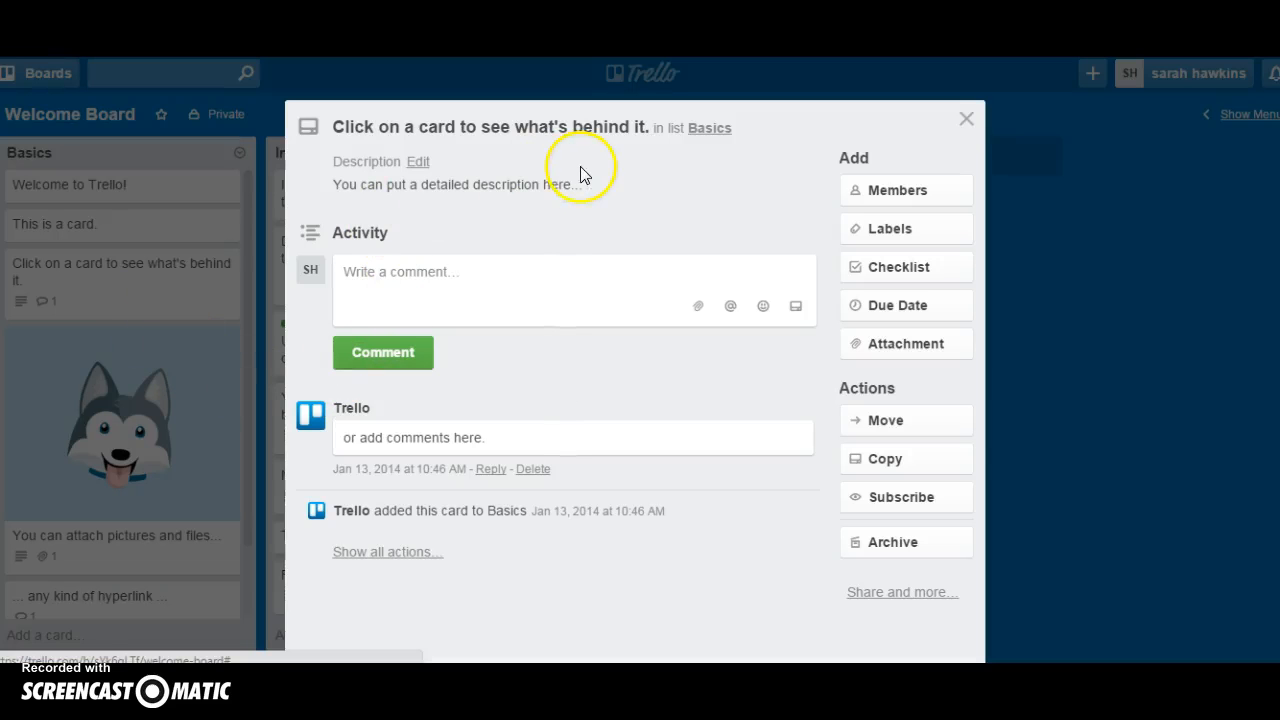
click(966, 119)
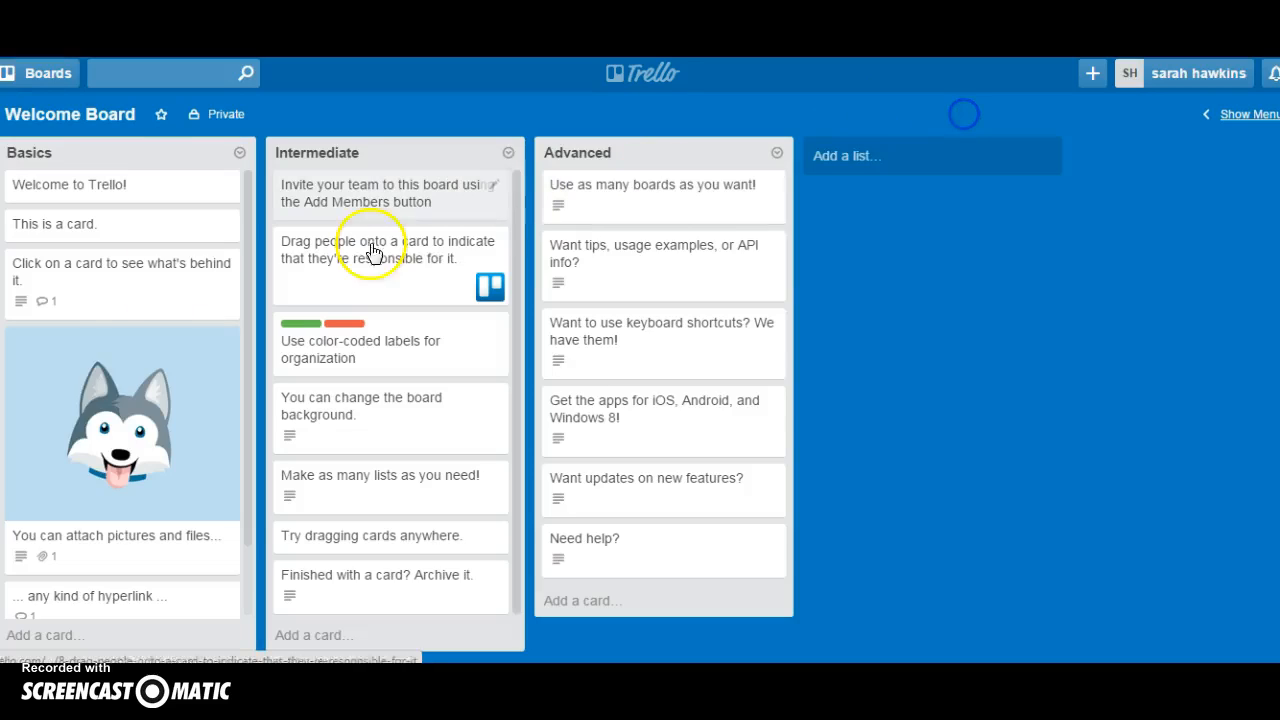
click(116, 434)
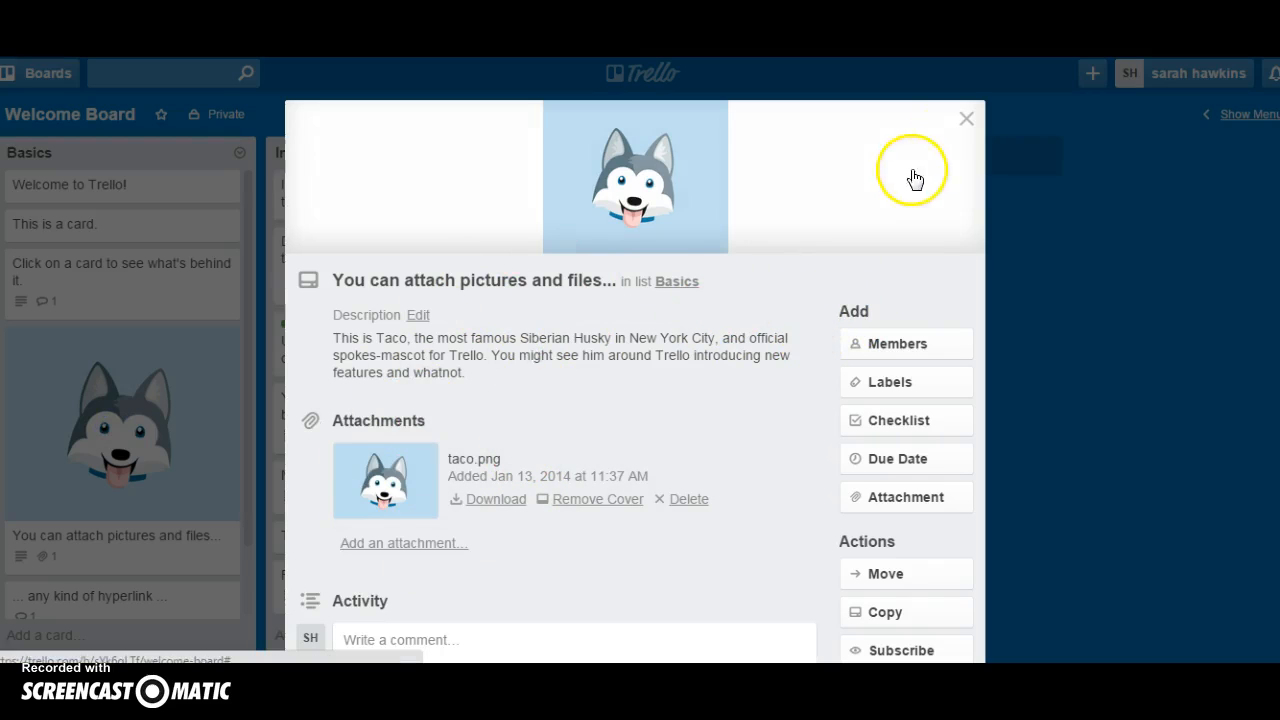
click(968, 121)
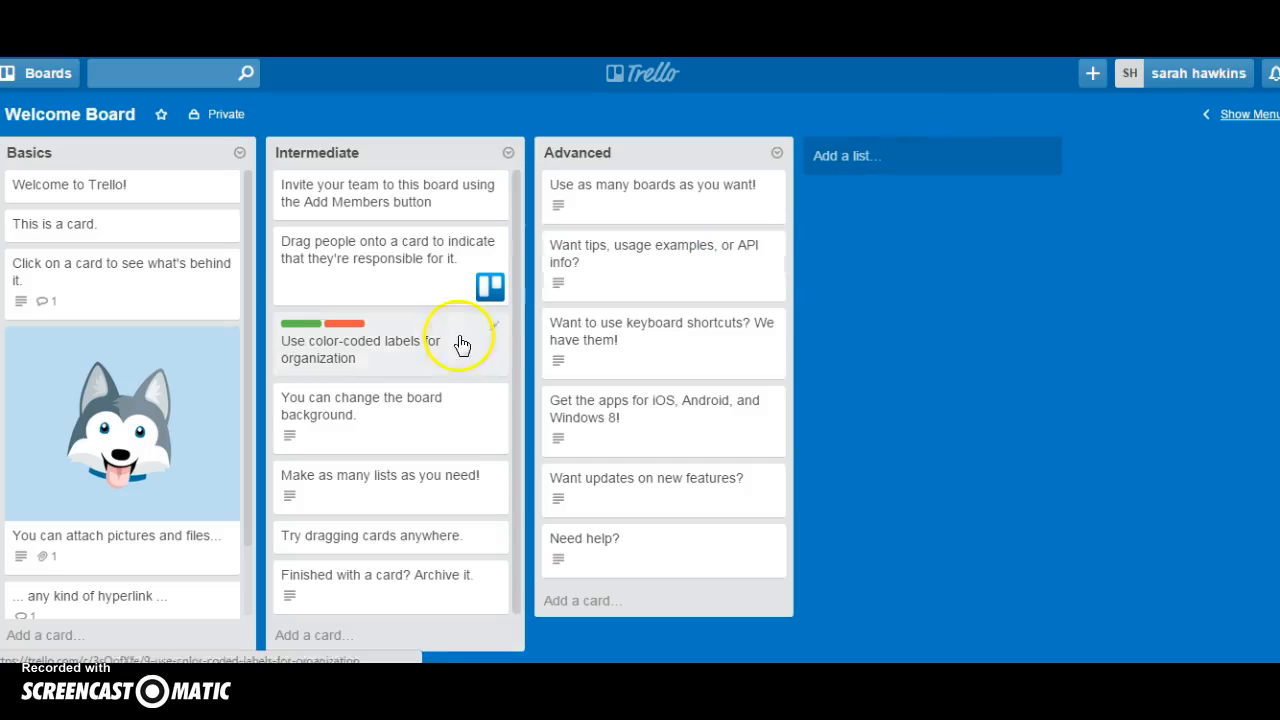
scroll(135, 480, down, 2)
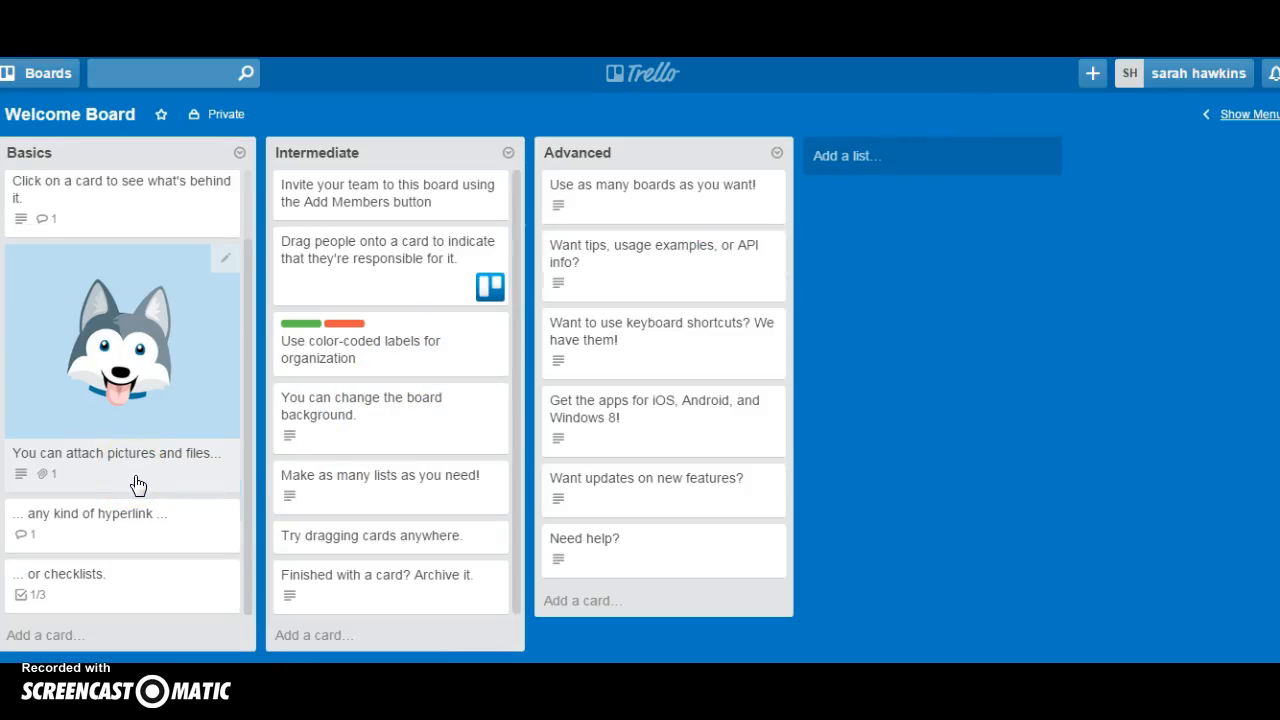
click(120, 481)
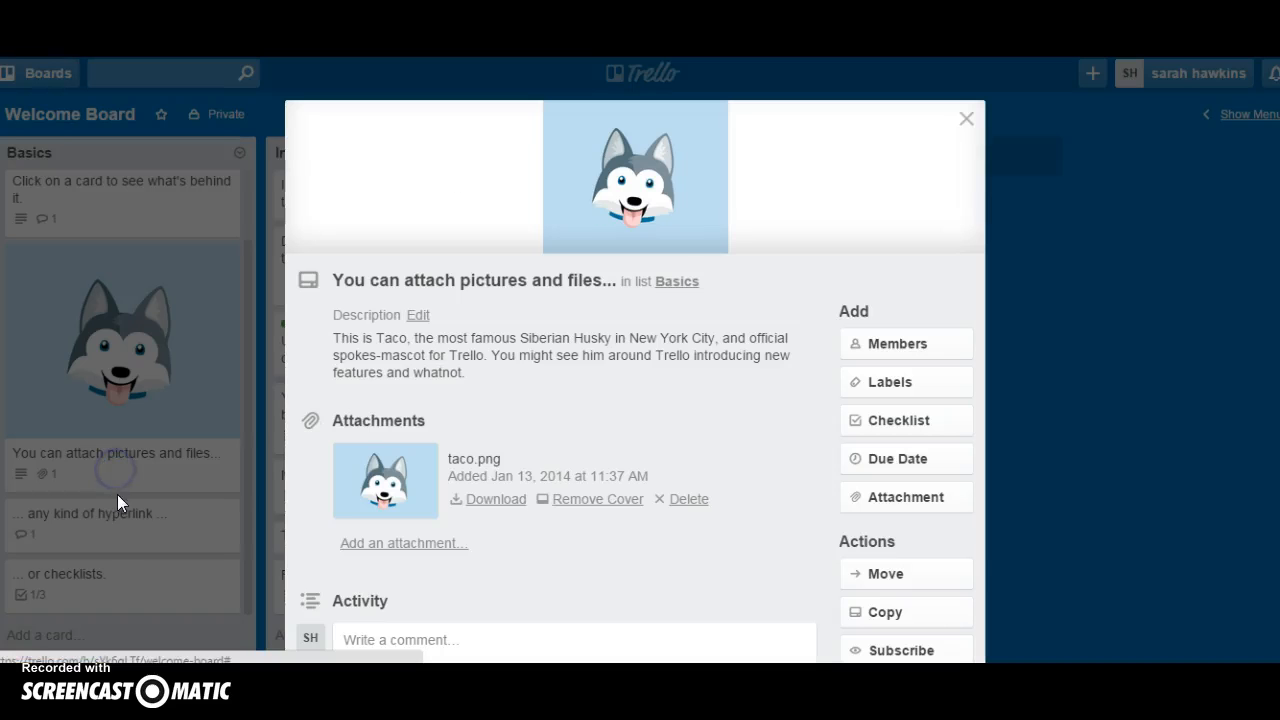
scroll(531, 530, down, 3)
scroll(531, 534, up, 3)
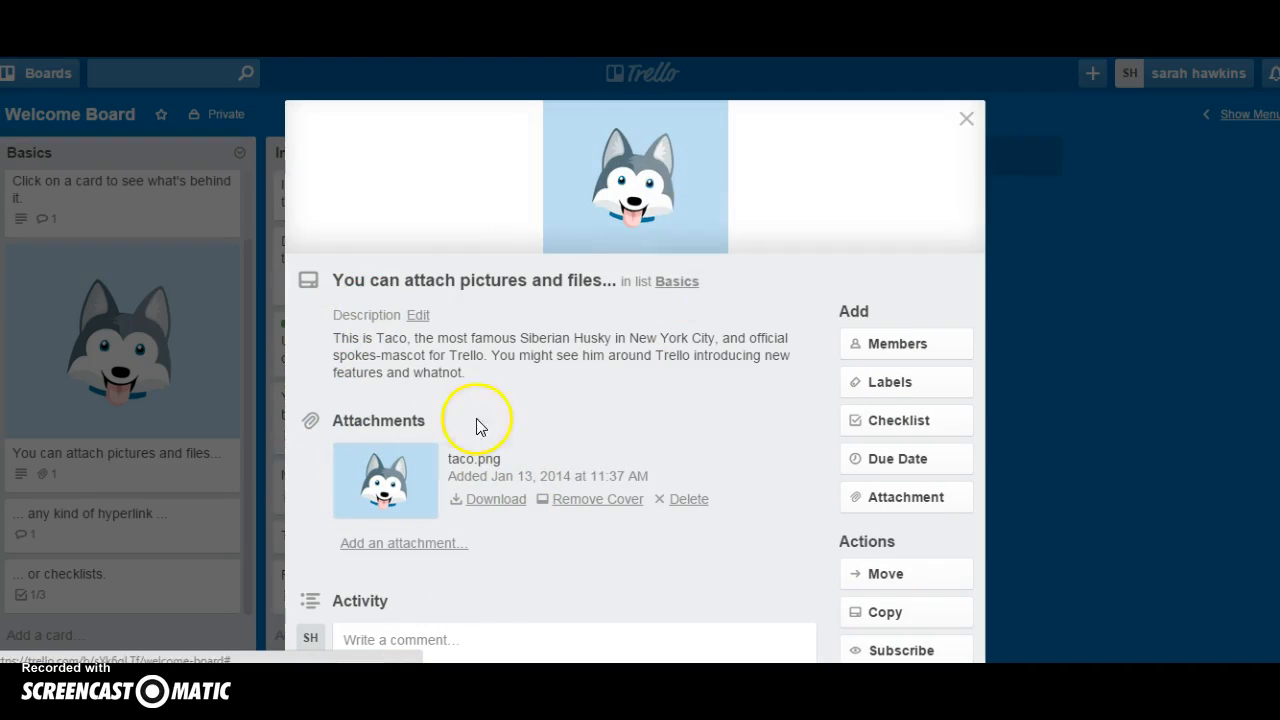
click(964, 118)
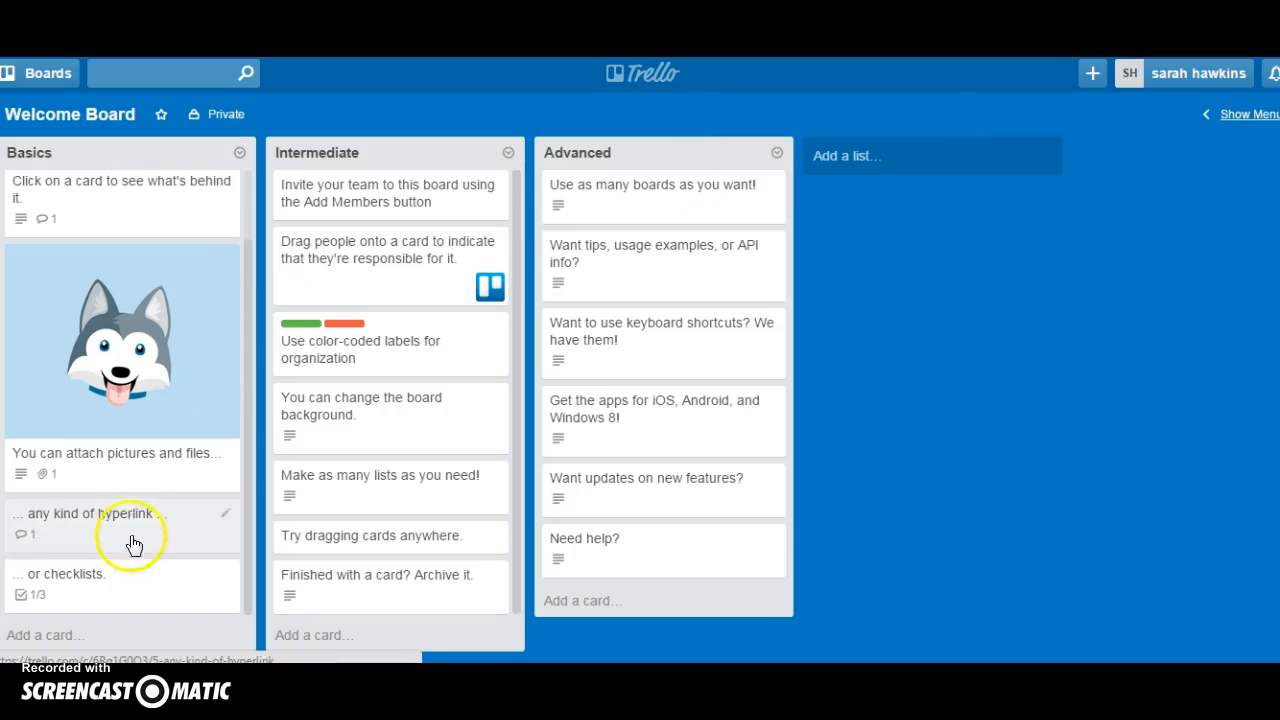
- View the linked YouTube video and options in the "... any kind of hyperlink ..." card, closing the card when done
click(117, 522)
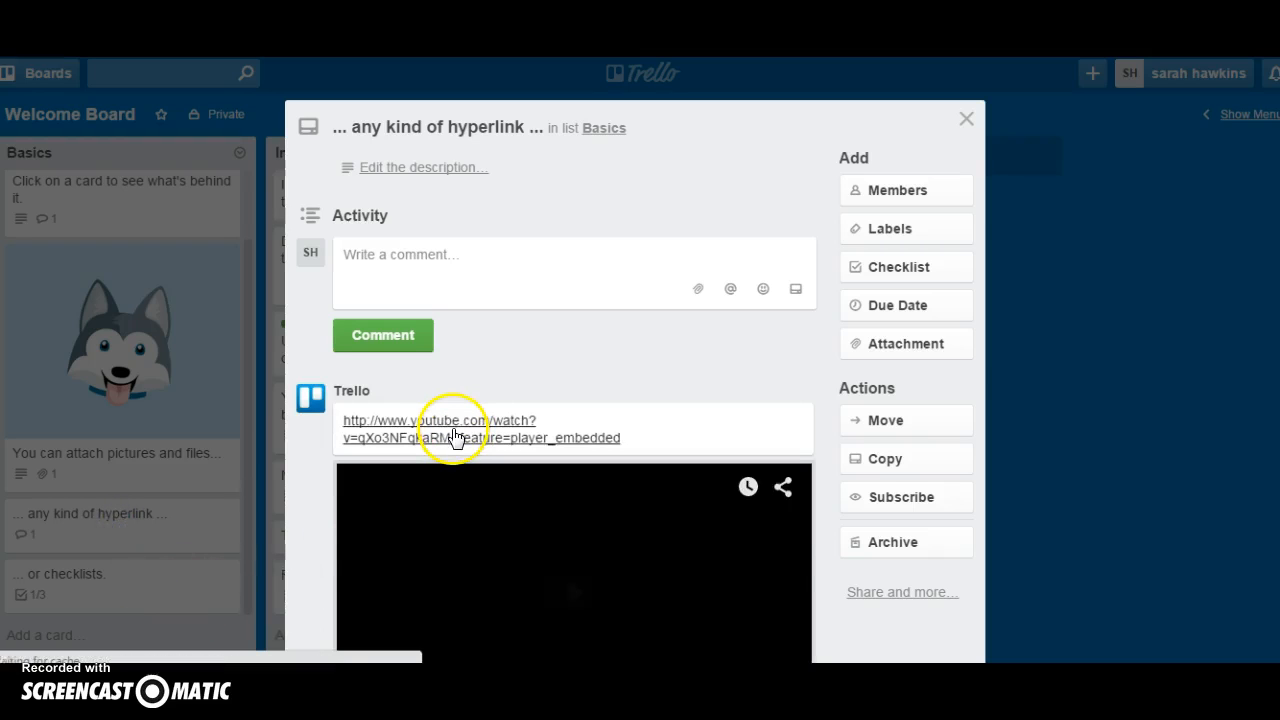
scroll(597, 420, down, 2)
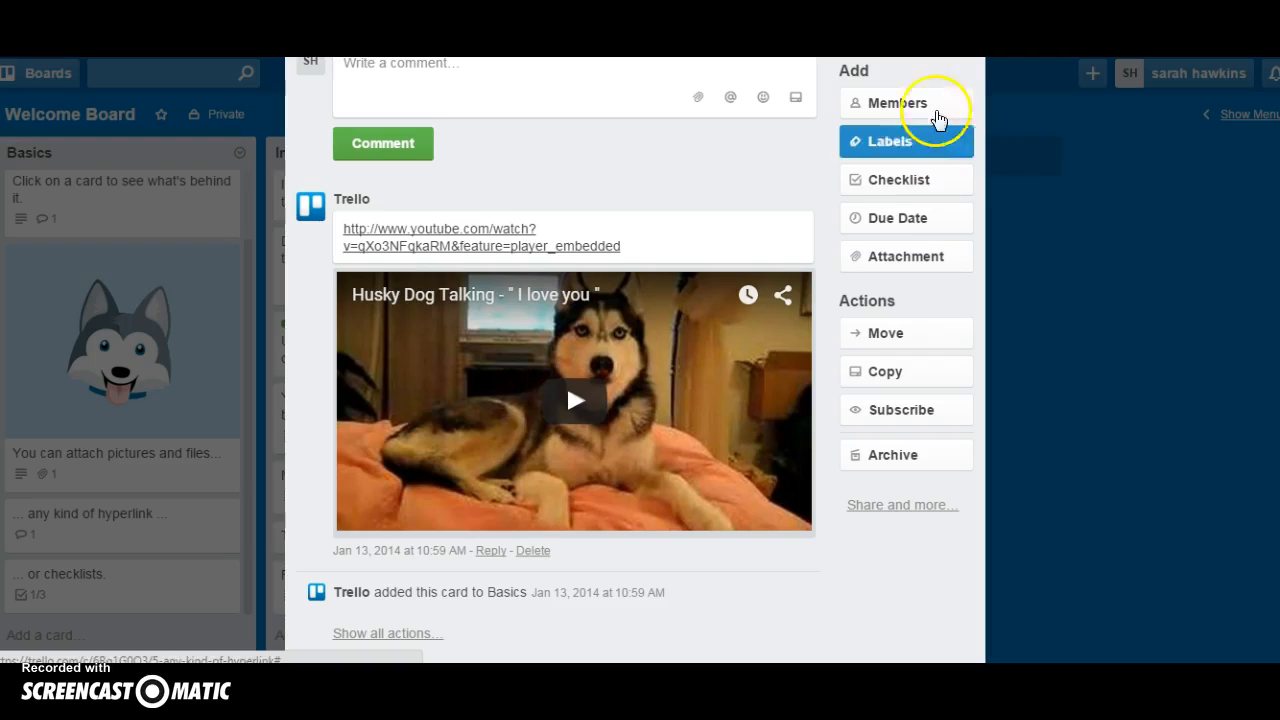
scroll(1137, 337, up, 2)
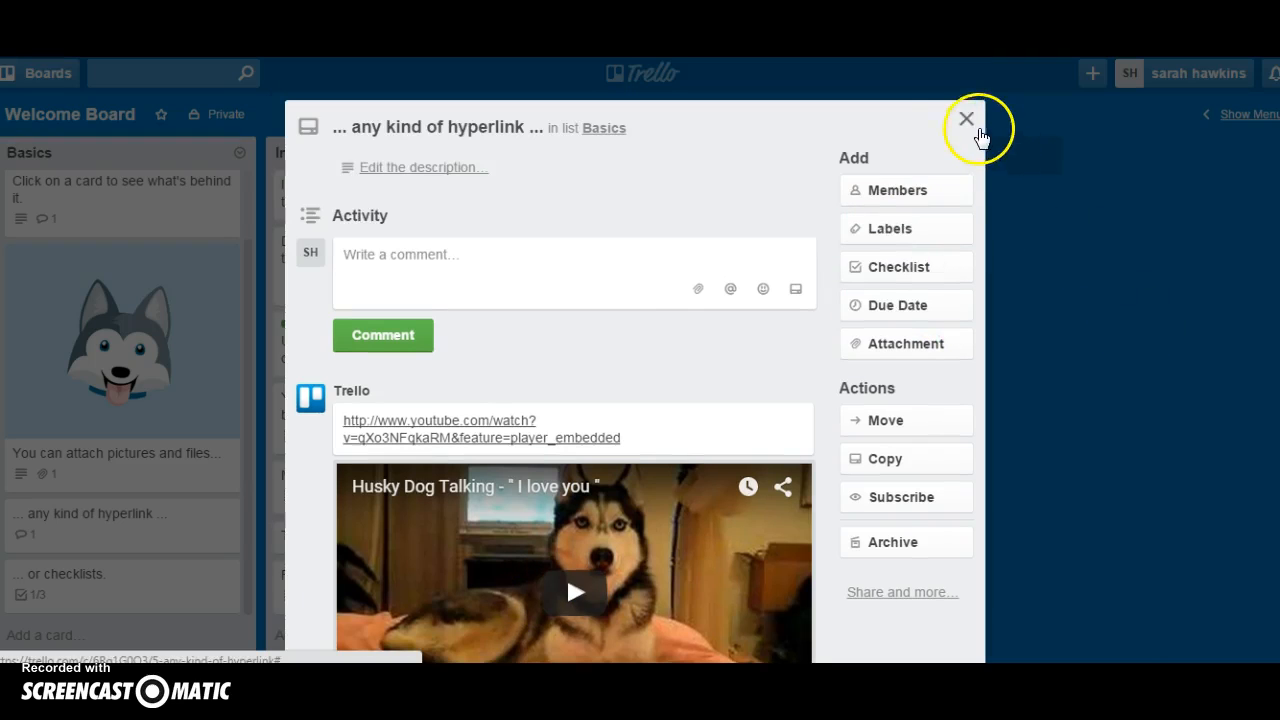
click(968, 118)
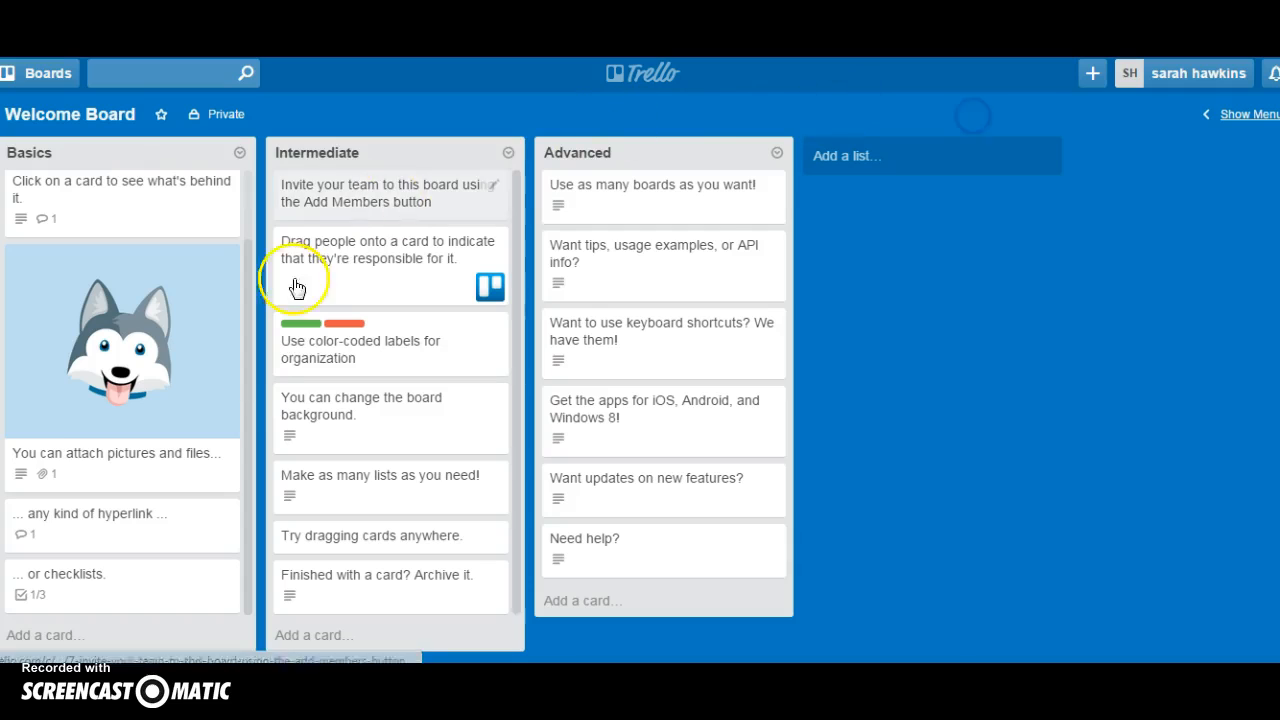
- Complete the "Invite your team" and "Enjoy an ice-cold lemonade" items in the "... or checklists." card, keeping "Make your own boards" checked
click(105, 596)
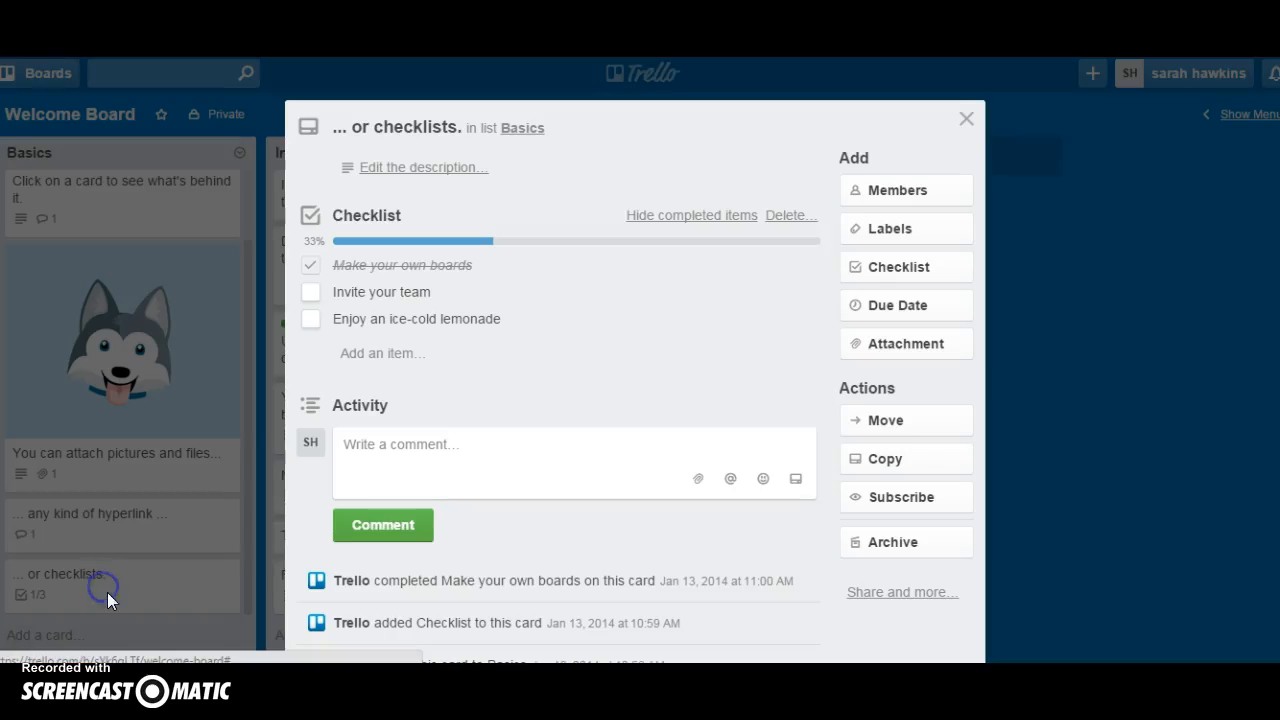
click(311, 268)
click(311, 268)
click(309, 294)
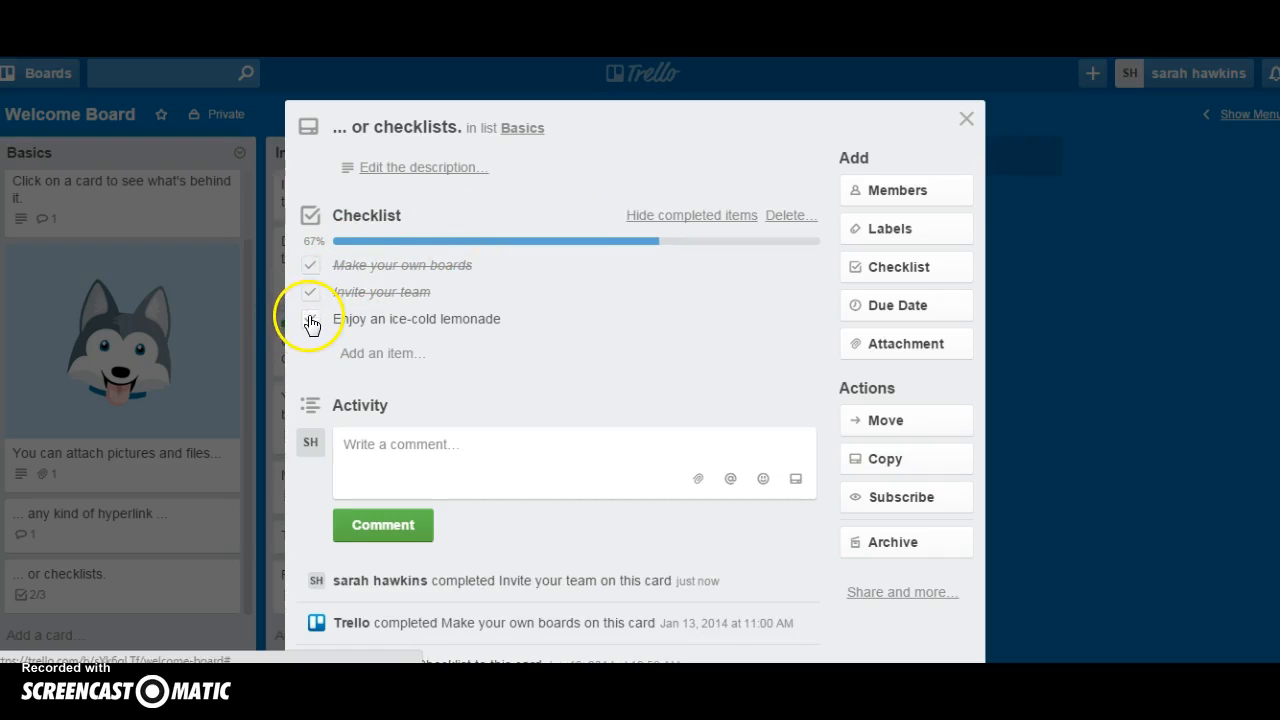
click(311, 320)
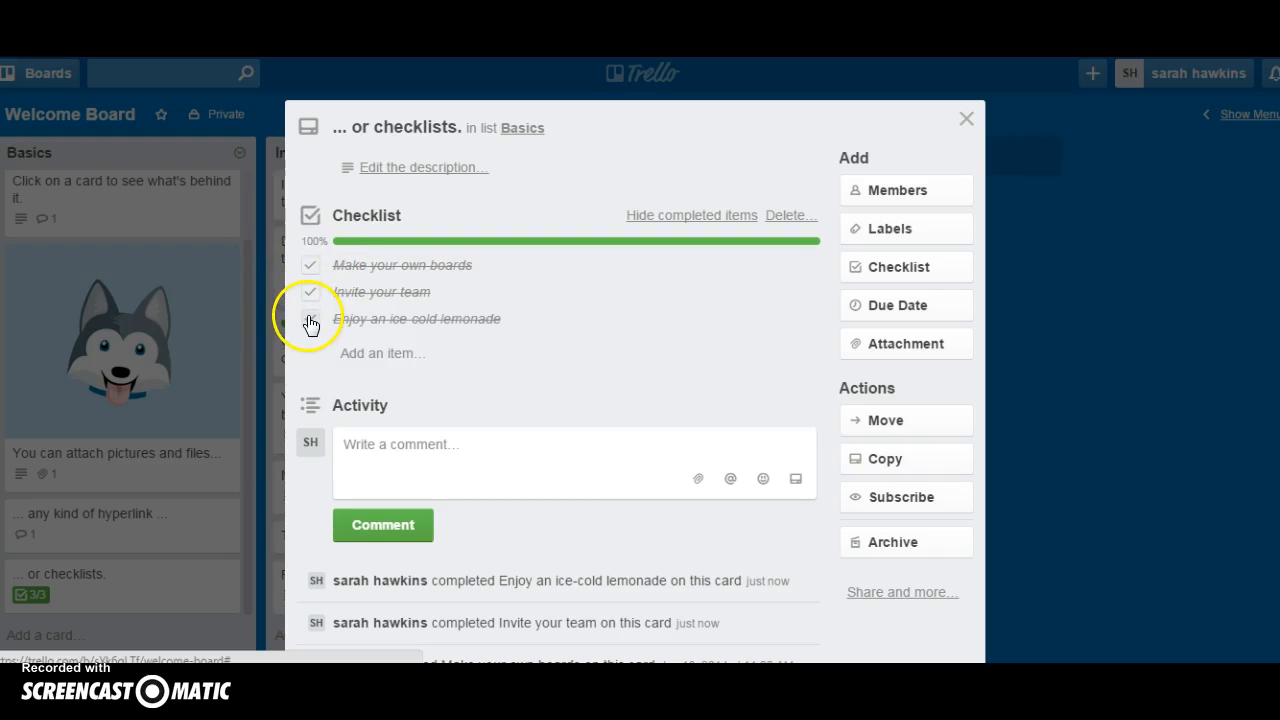
- Hide the completed checklist items, show them again and close the card
click(716, 216)
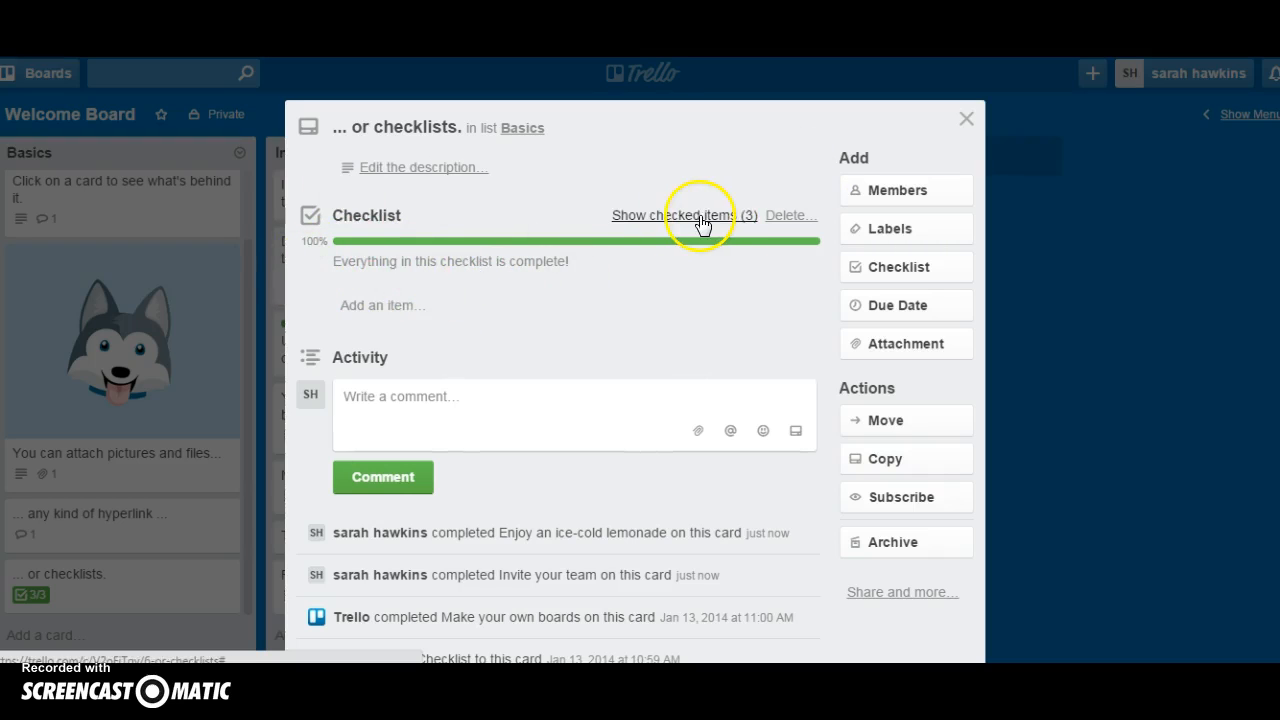
click(699, 218)
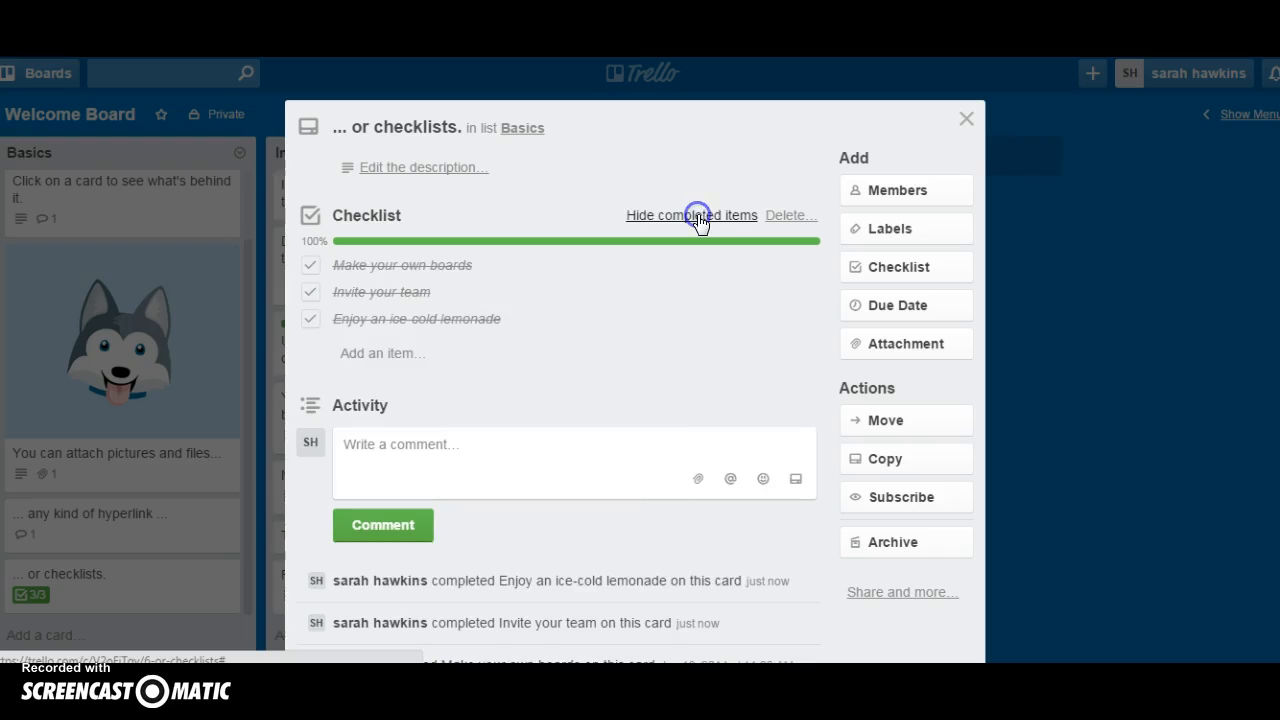
click(966, 121)
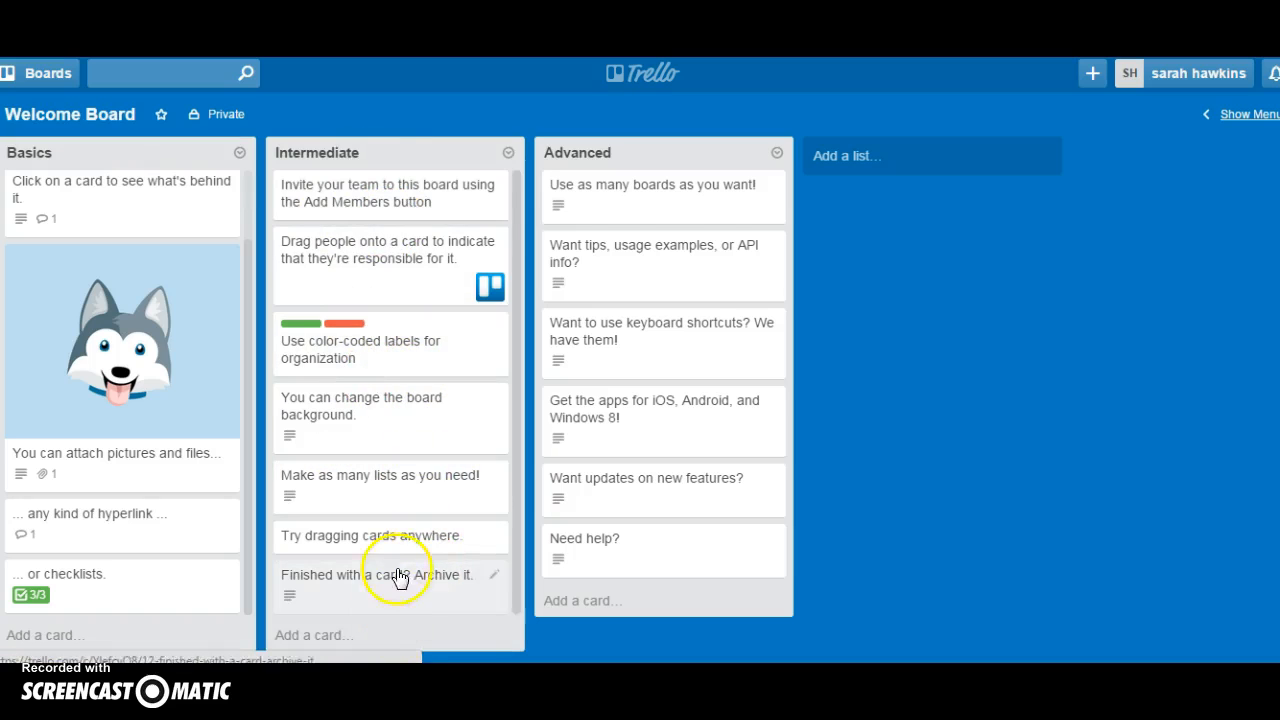
- Add a new list named "Doing" after the Advanced list on the Welcome Board
scroll(396, 556, down, 1)
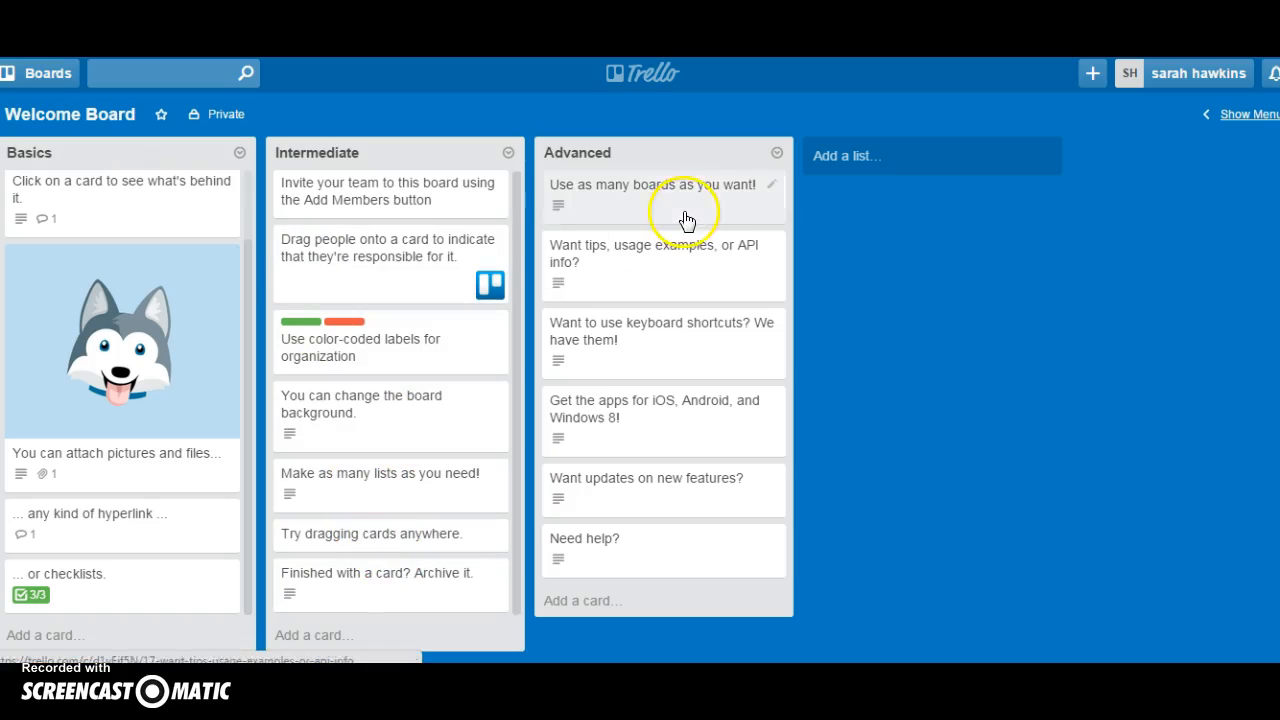
click(900, 160)
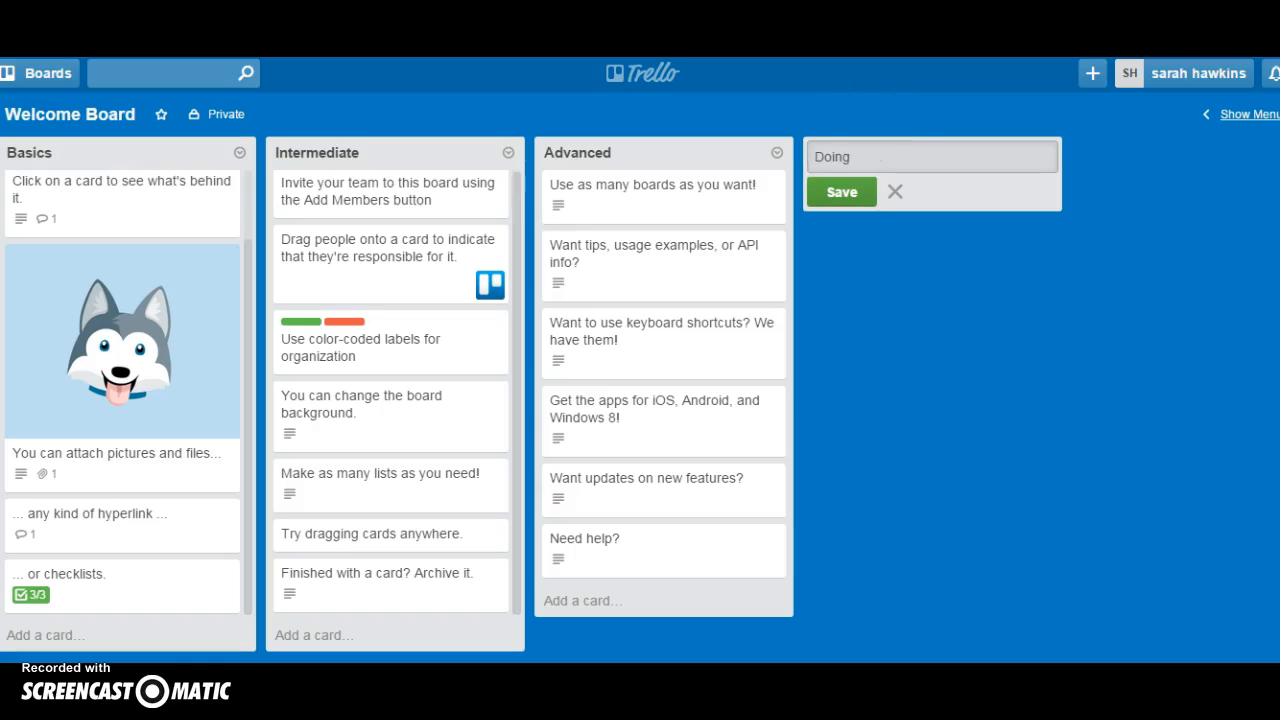
click(836, 195)
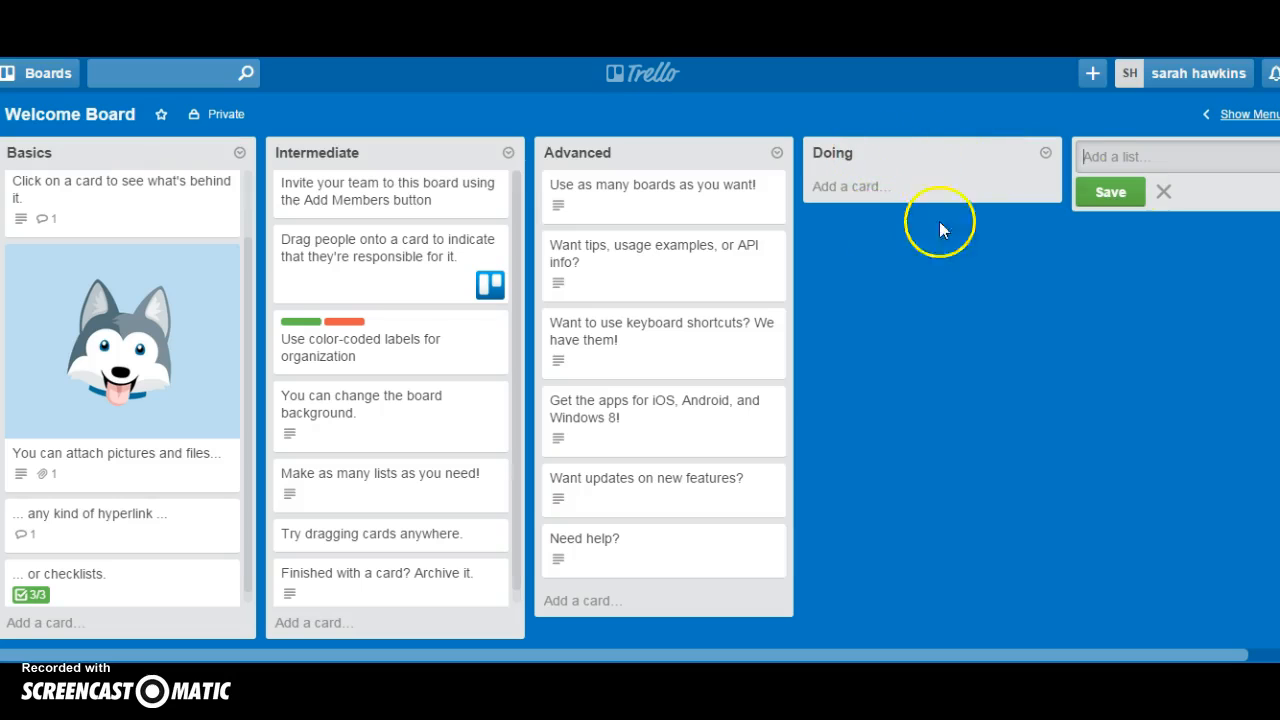
- Rename the "Doing" list to "To Do"
click(836, 158)
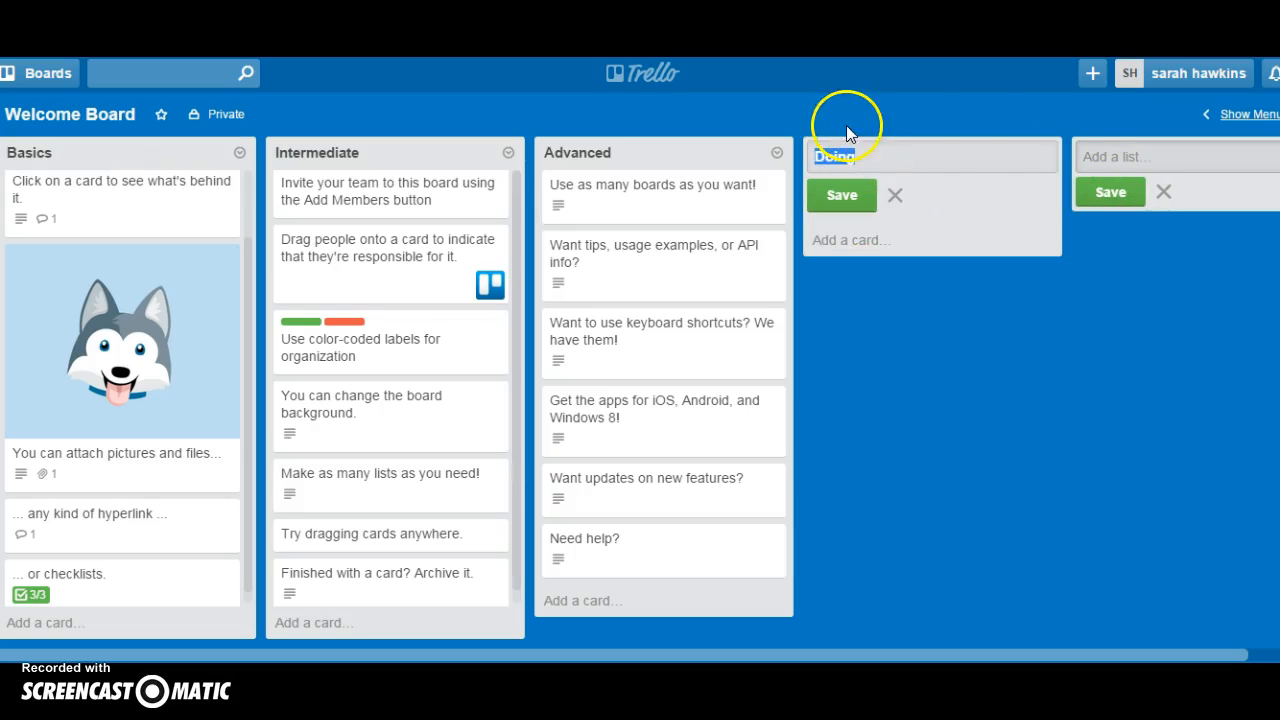
text(To Do)
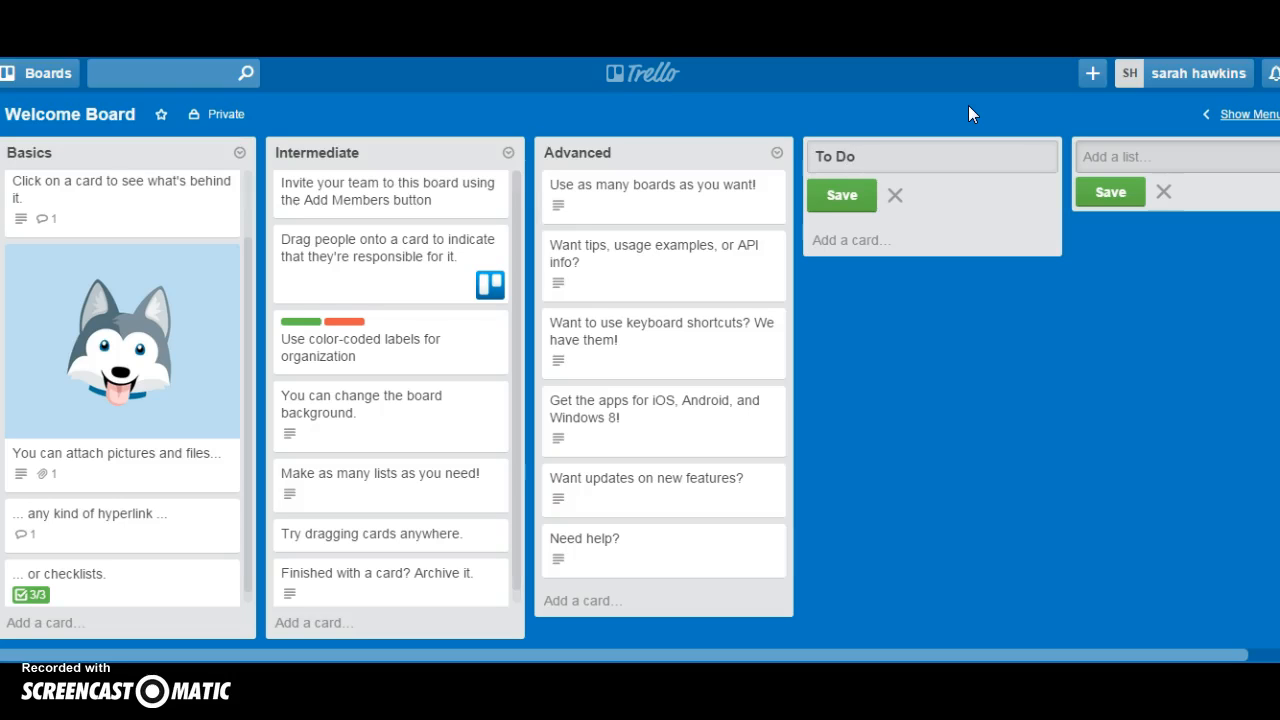
key(Return)
- Add three lists named "Doing", "Done" and "Another list" after the To Do list
click(1148, 156)
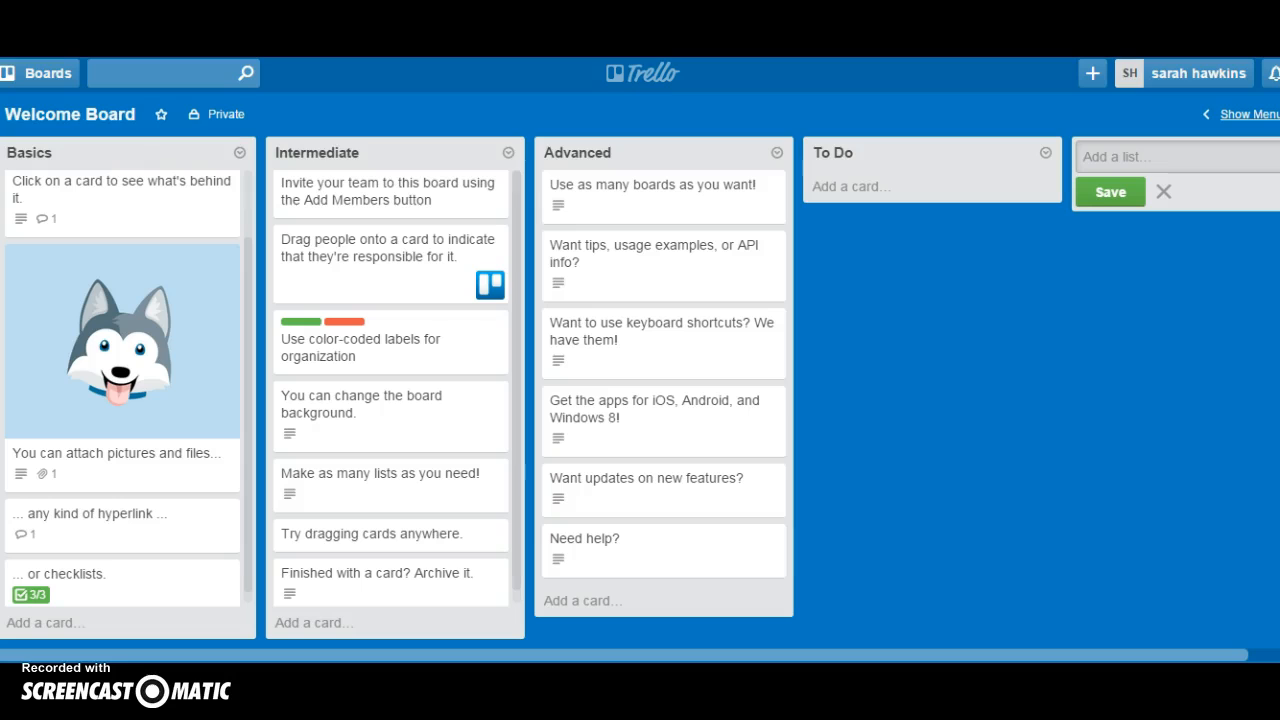
click(1109, 193)
click(1163, 191)
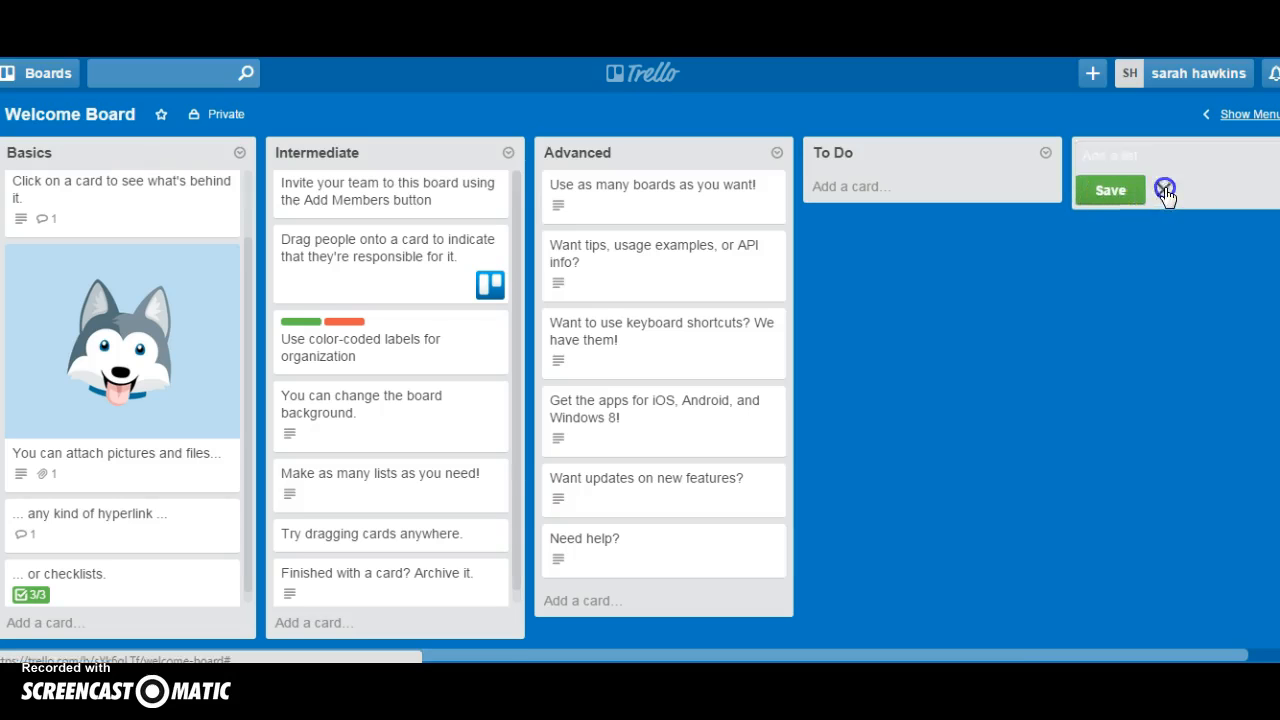
click(1131, 158)
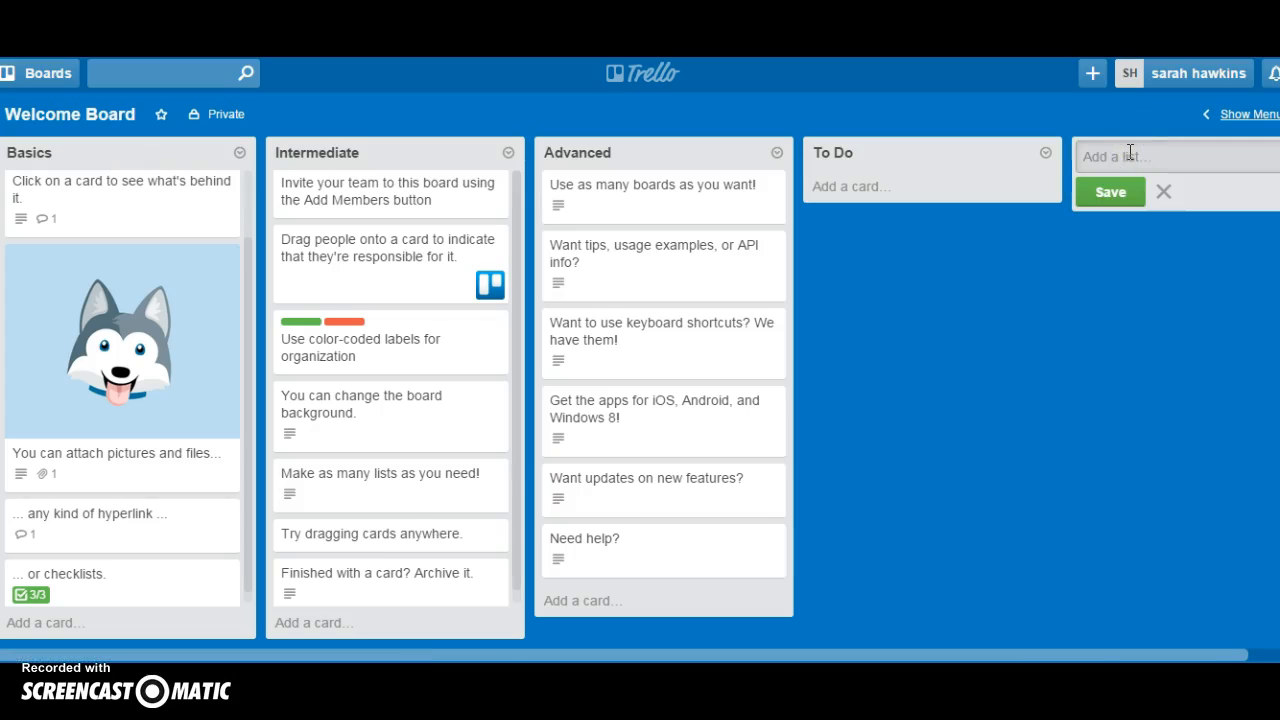
text(Doing)
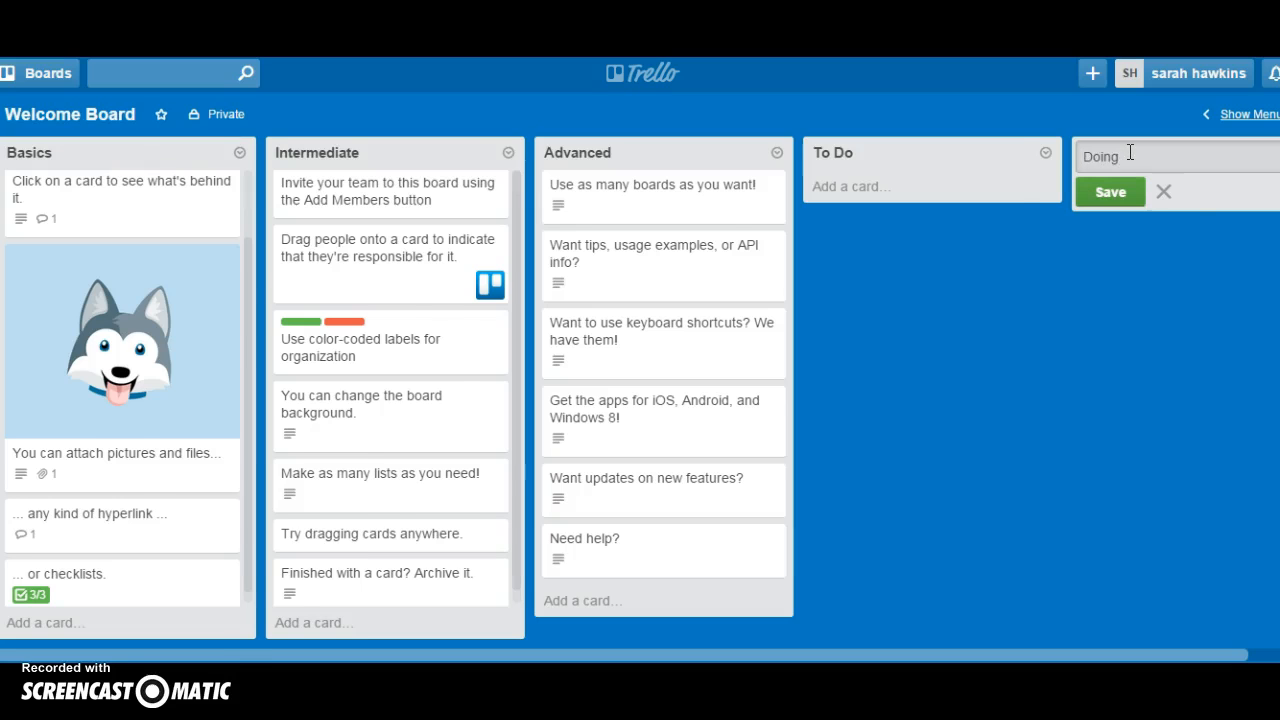
key(Return)
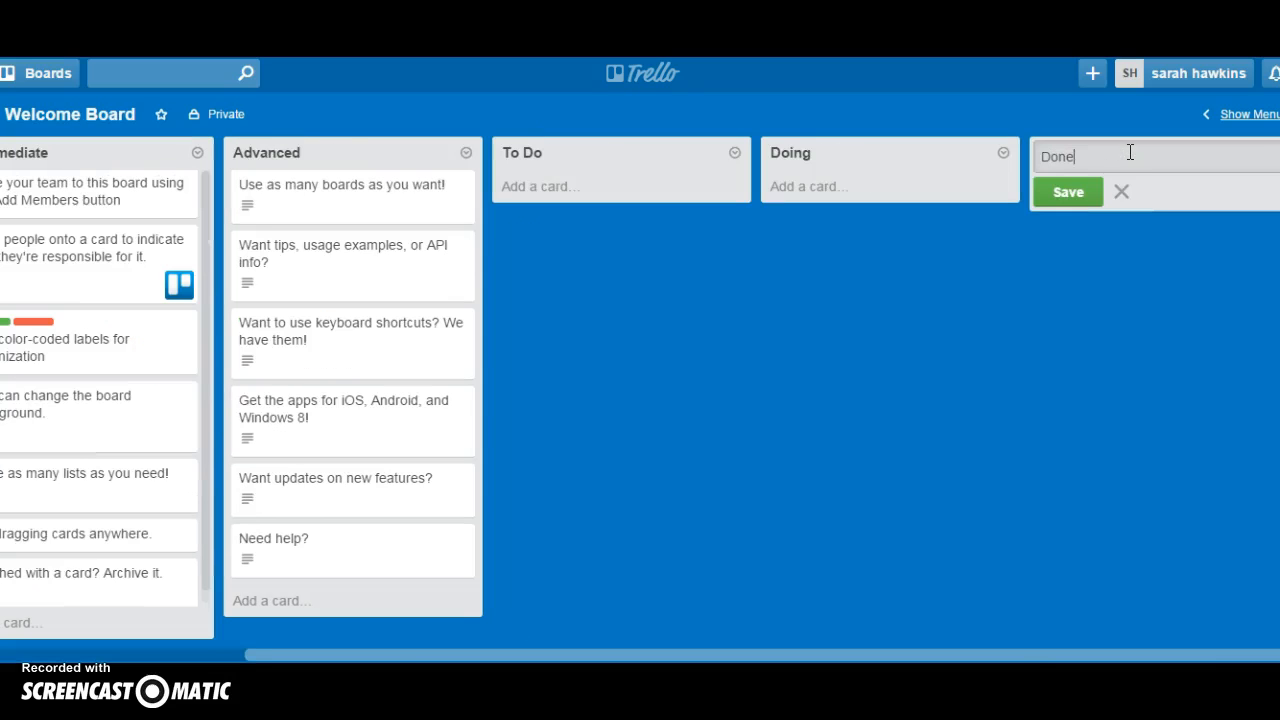
text(Done)
key(Return)
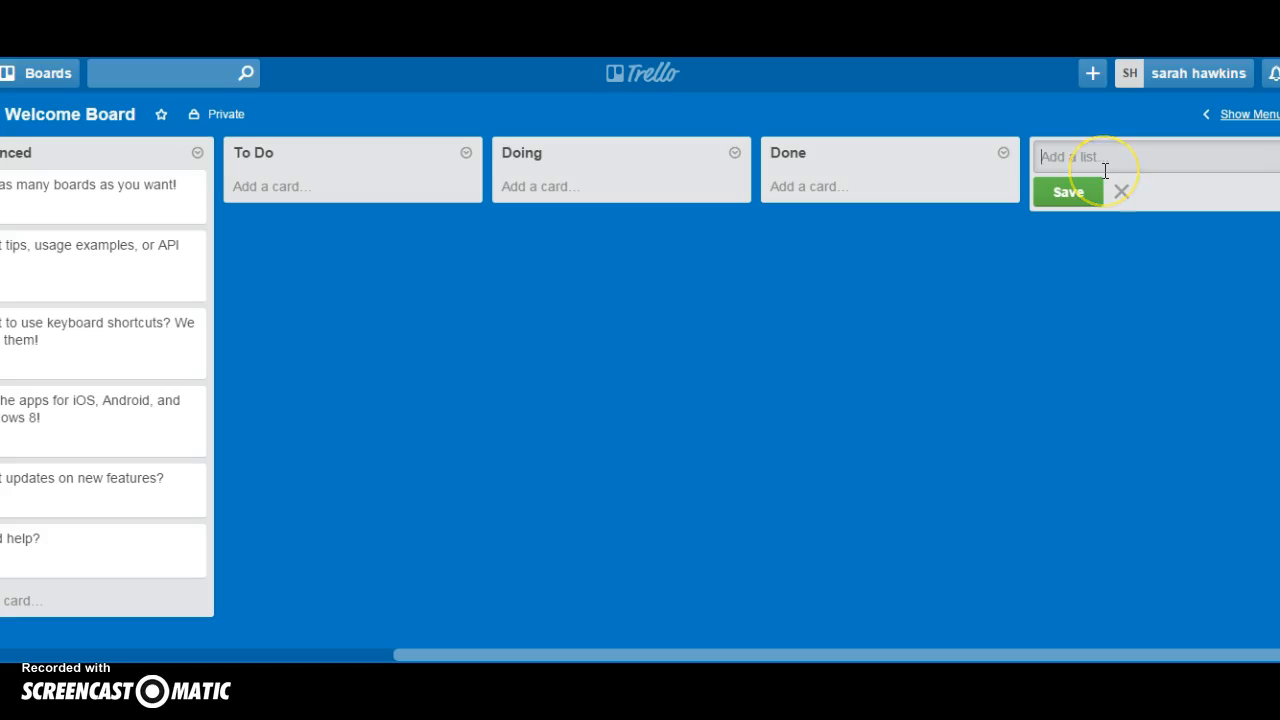
text(Another list)
key(Return)
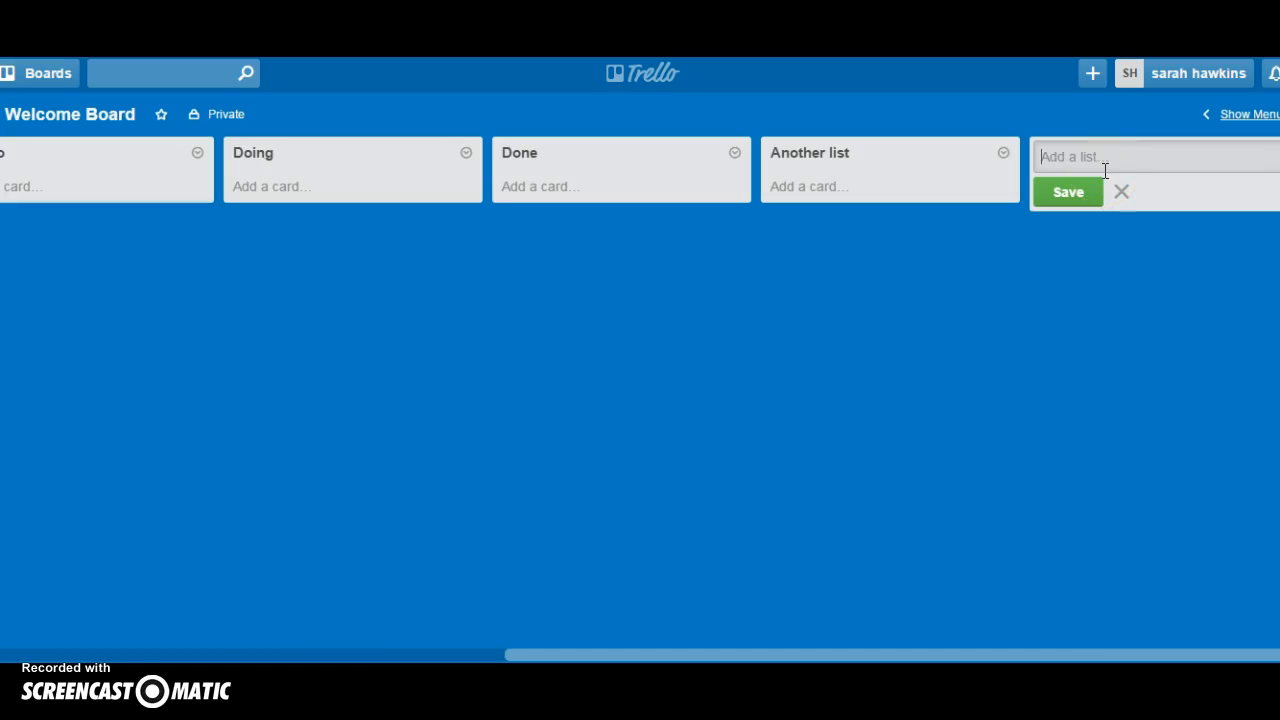
- Add a card titled "Add a card" to the To Do list
drag(952, 655, 440, 656)
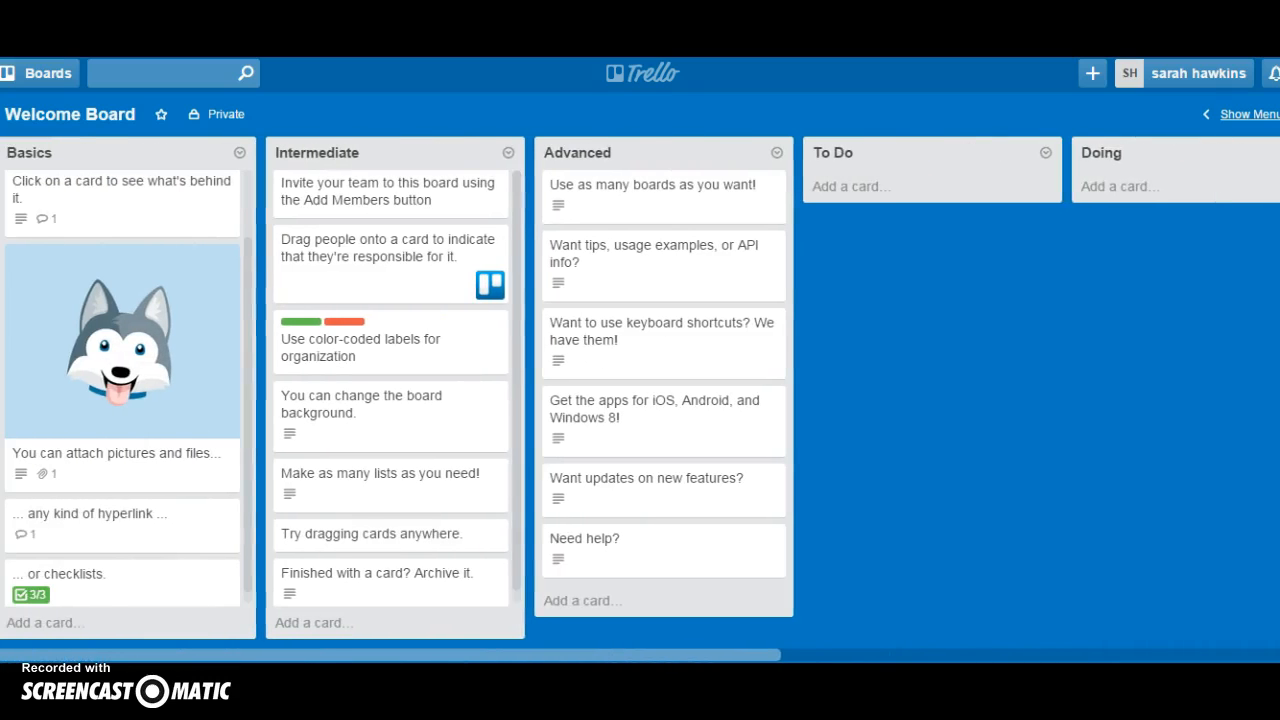
drag(299, 657, 820, 655)
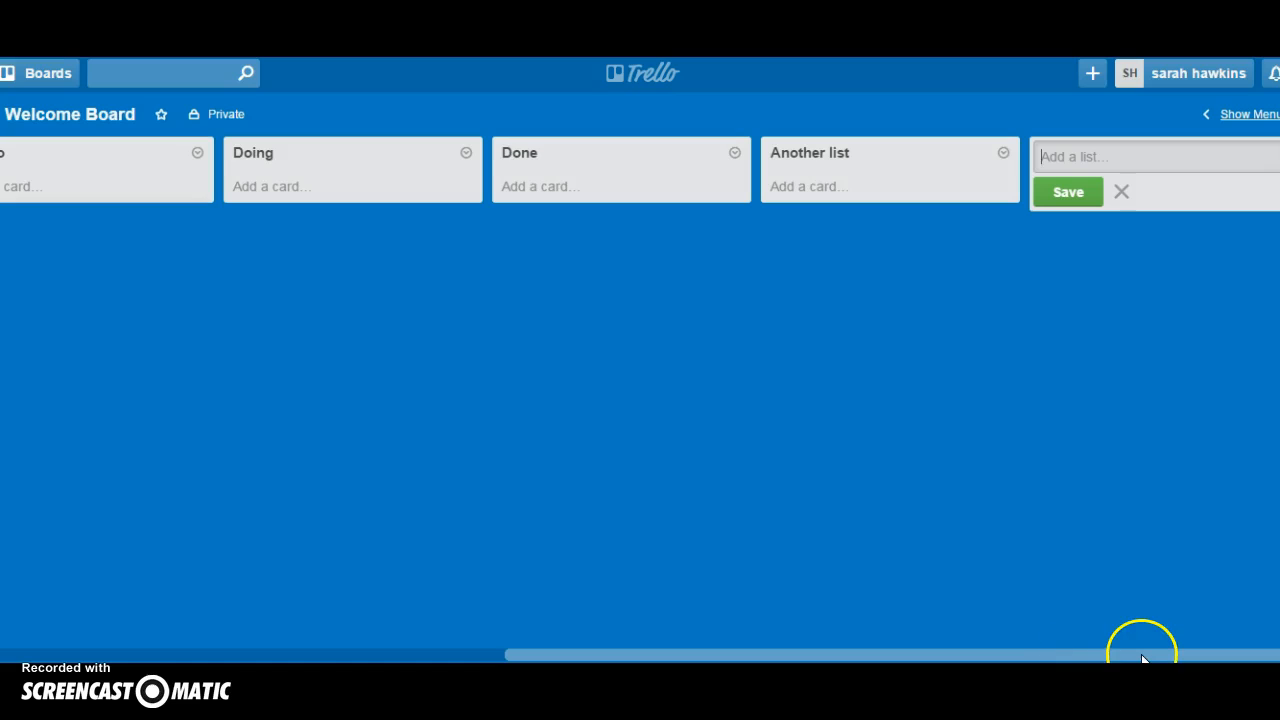
drag(1143, 658, 635, 655)
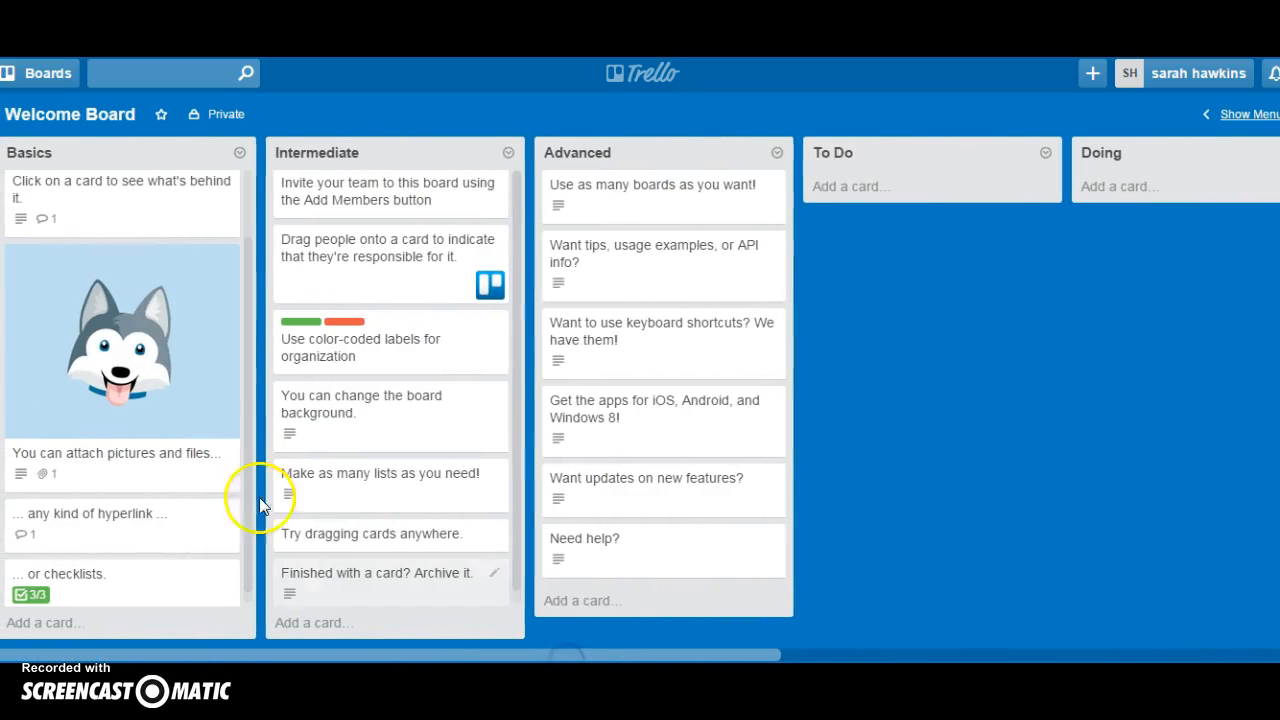
scroll(249, 274, down, 2)
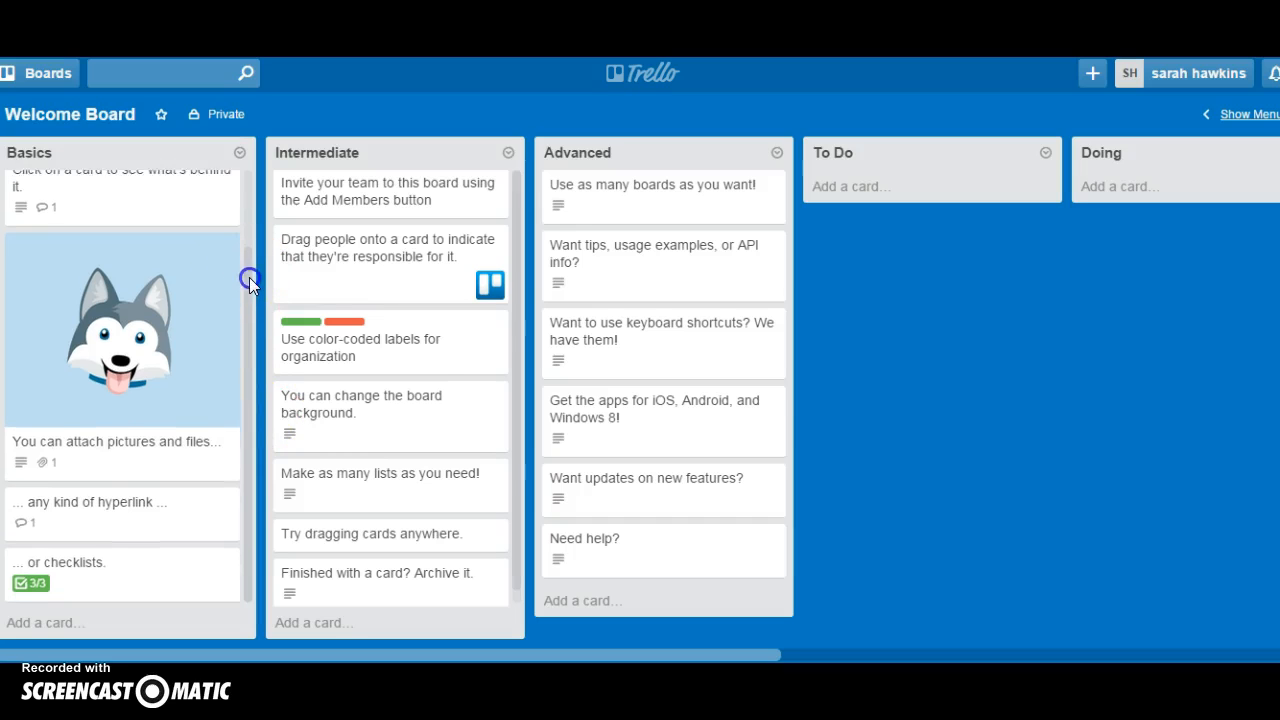
drag(244, 370, 249, 269)
drag(517, 266, 511, 229)
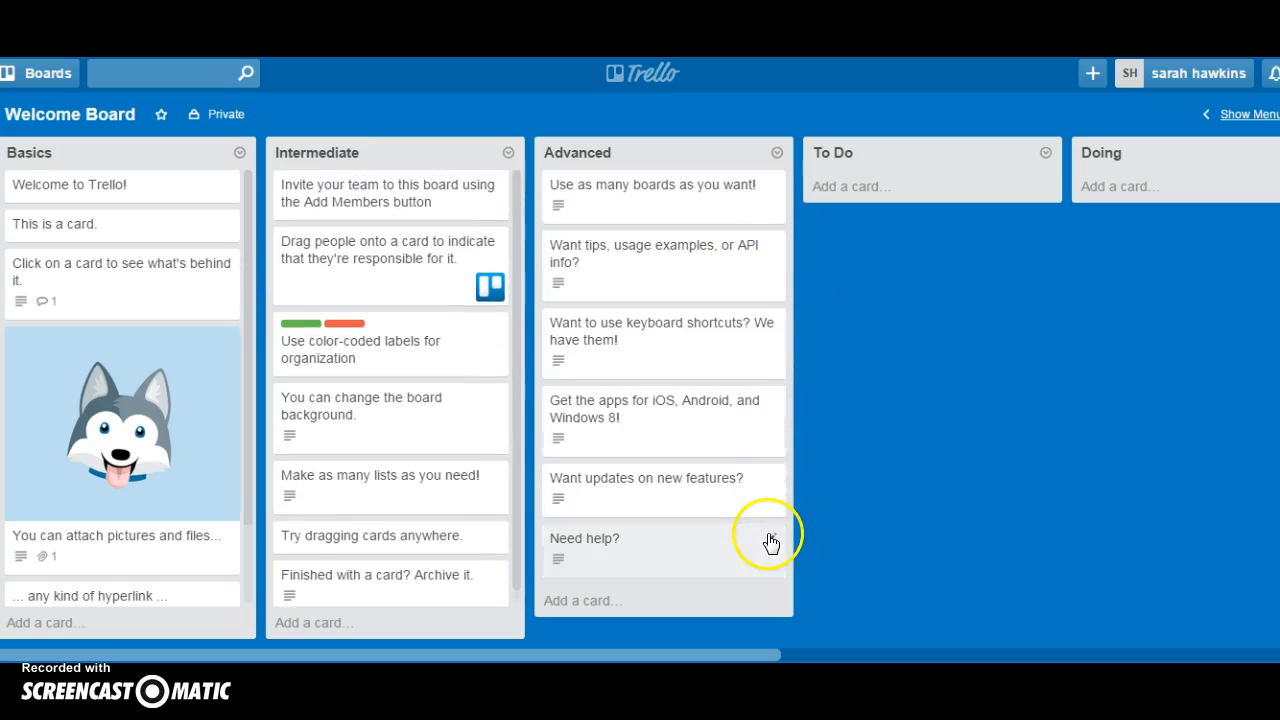
click(860, 188)
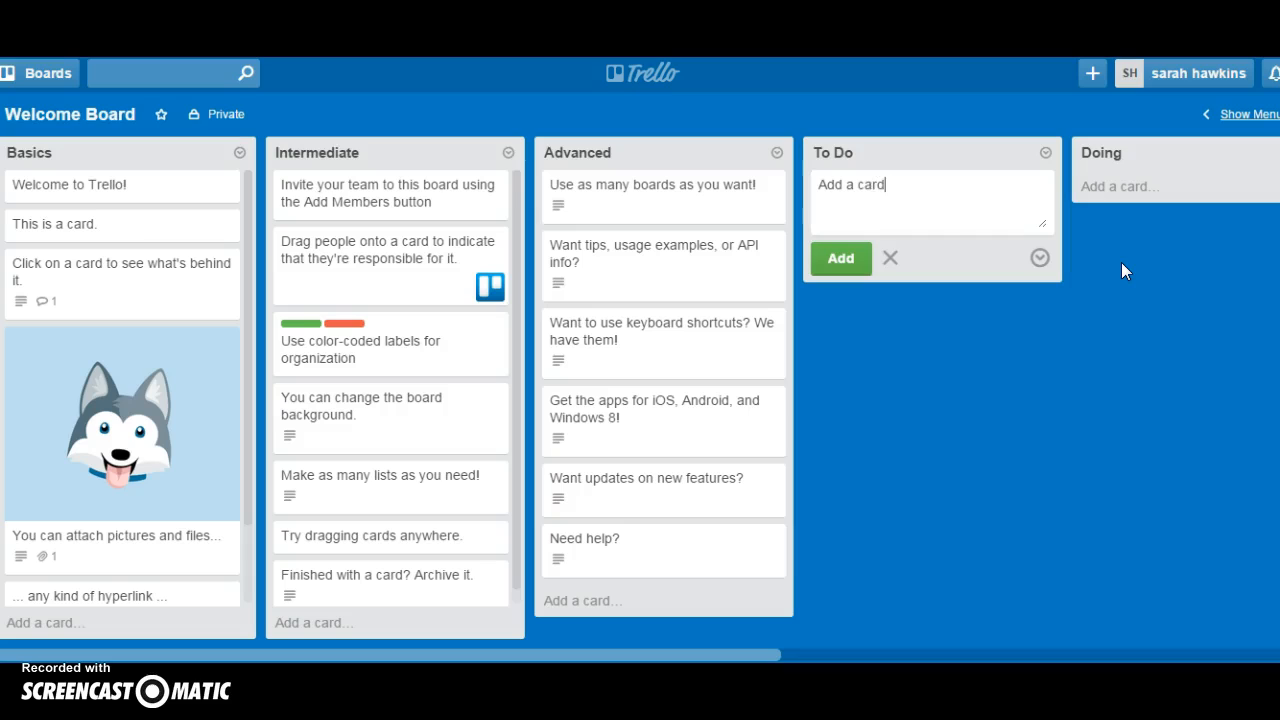
text(Add a card)
key(Return)
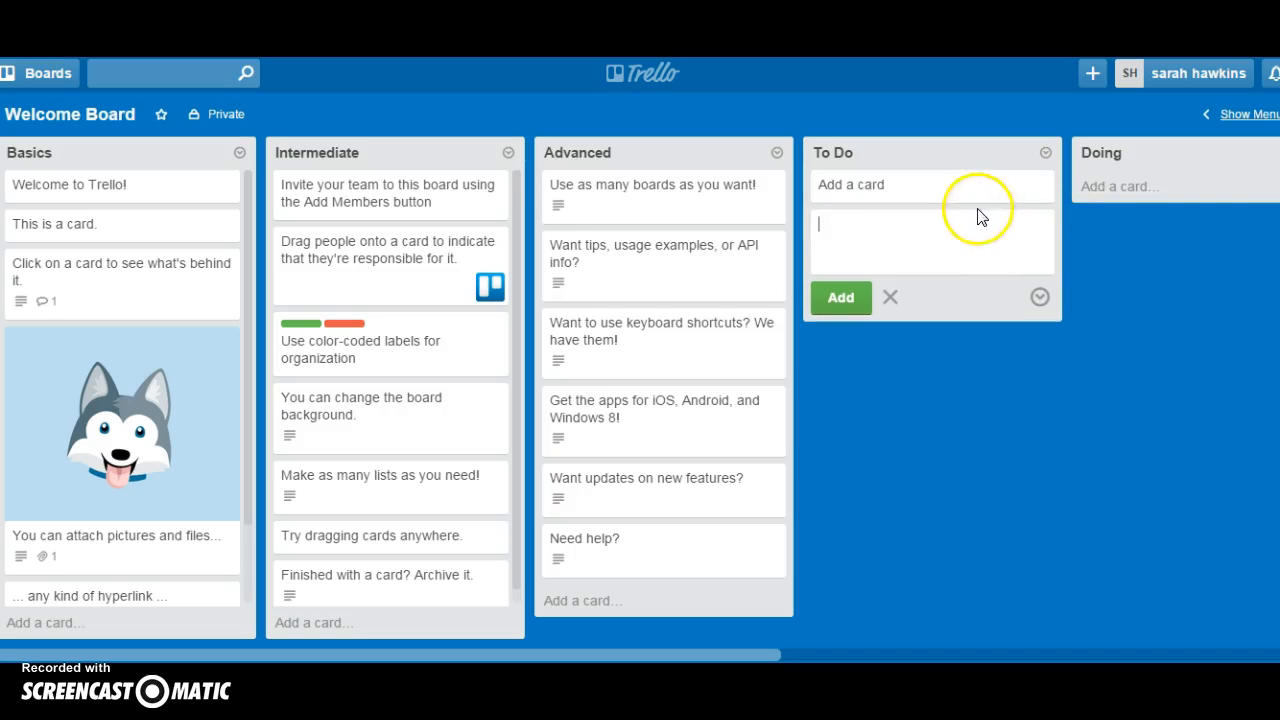
- Set the due date of the "Add a card" card to 10/7/2015 and close the card
click(852, 188)
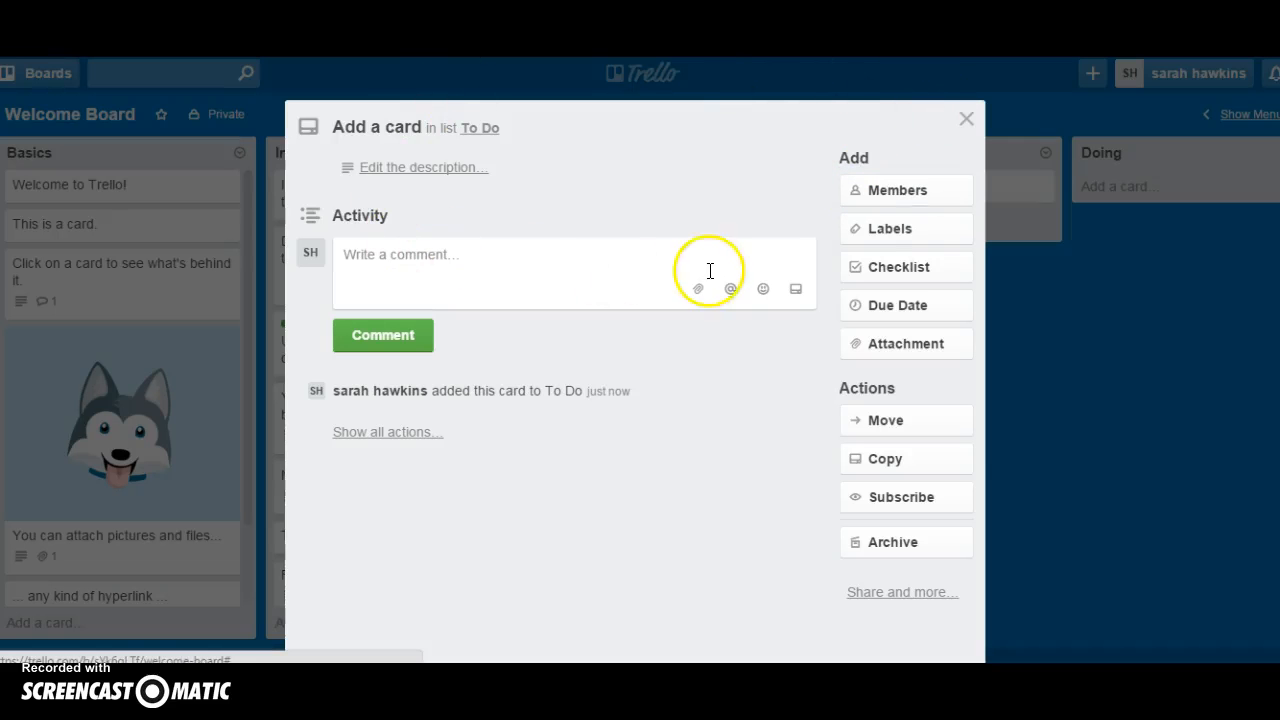
click(897, 312)
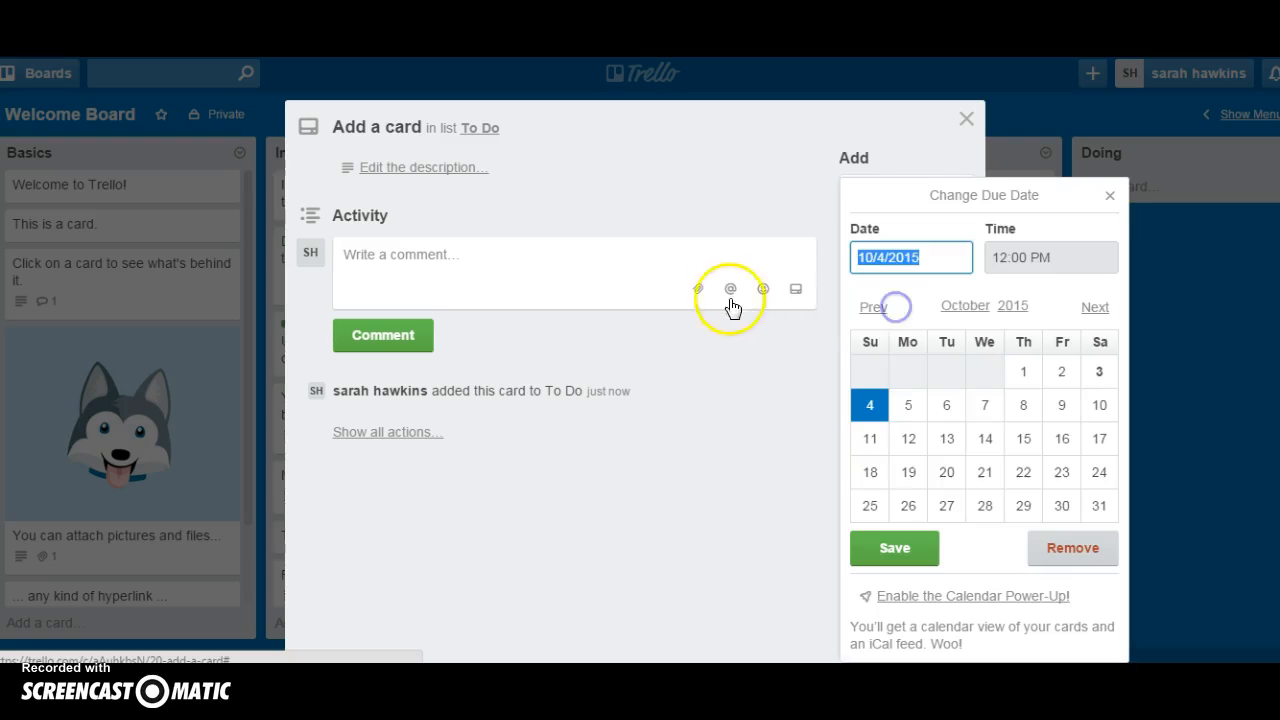
click(982, 410)
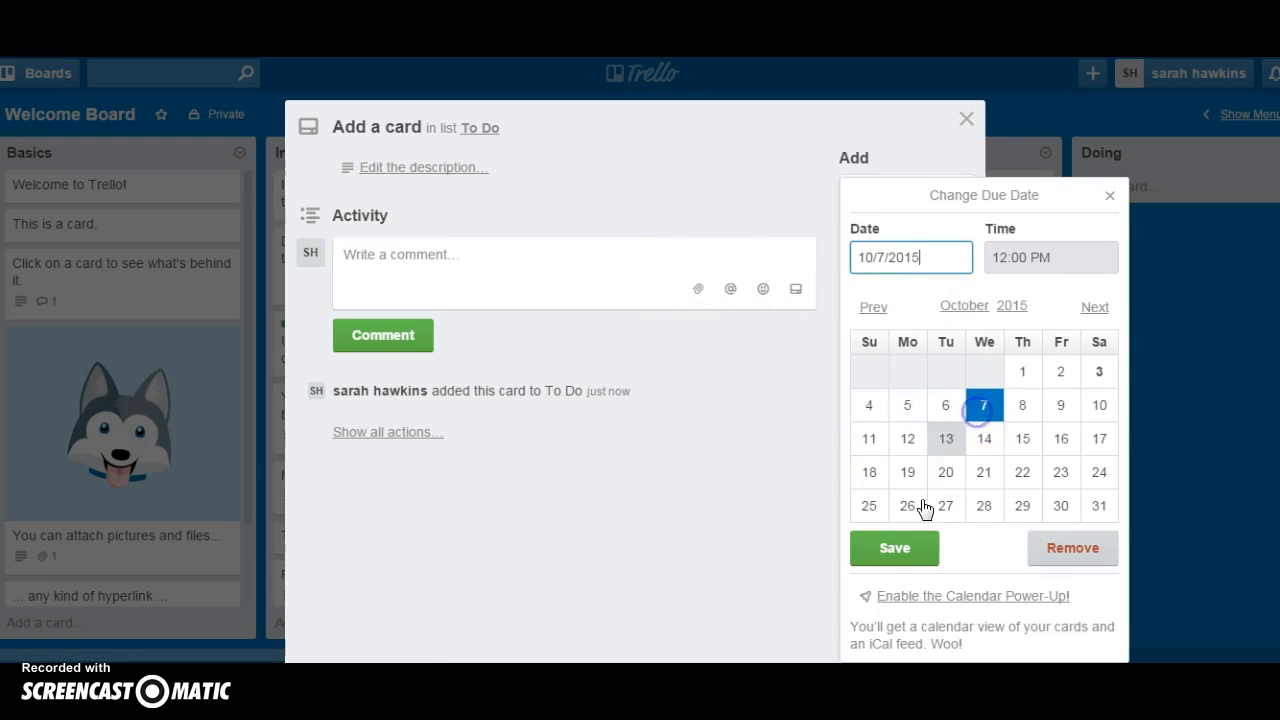
click(894, 548)
click(966, 119)
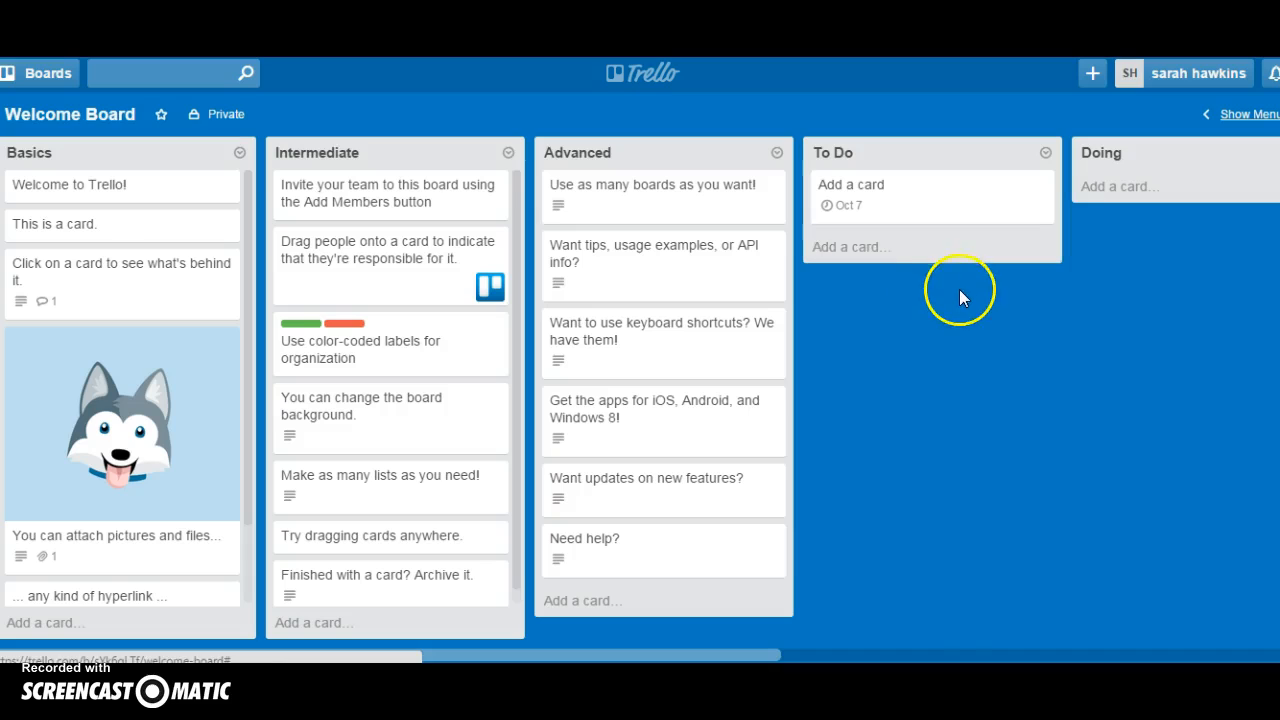
- Reopen the "Add a card" card and view its due date settings, leaving the date as it is
click(853, 193)
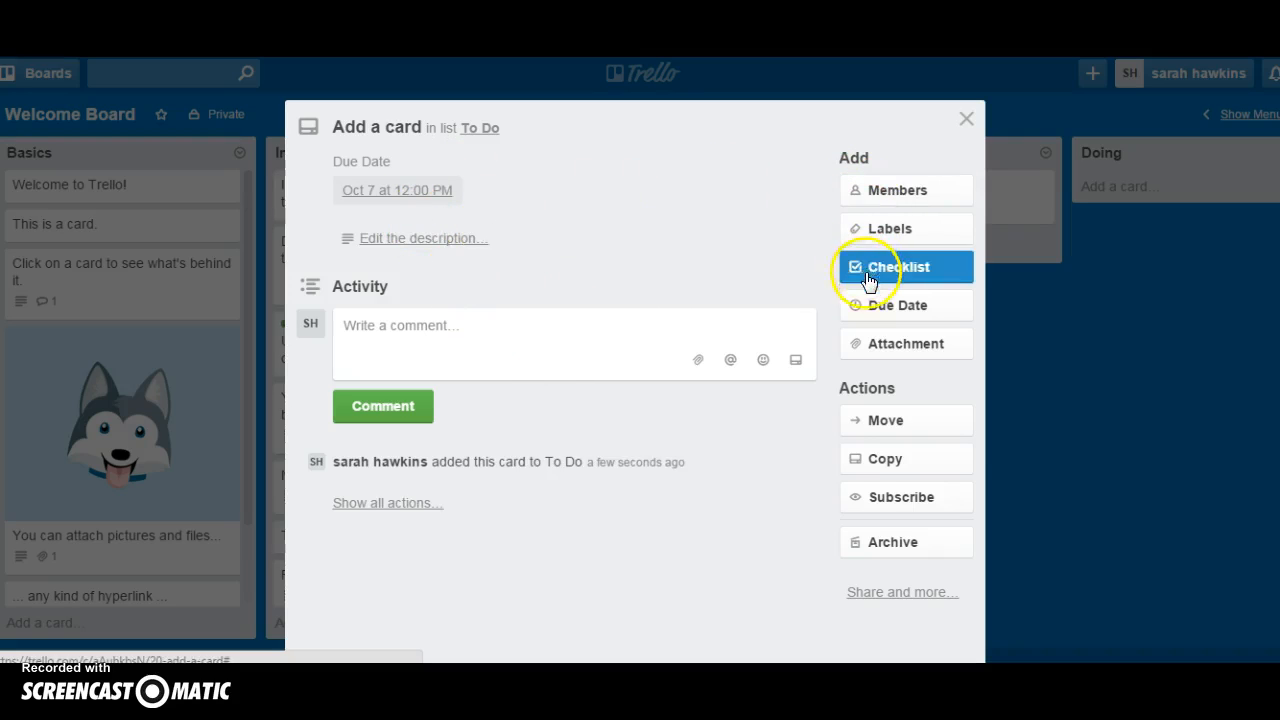
click(876, 308)
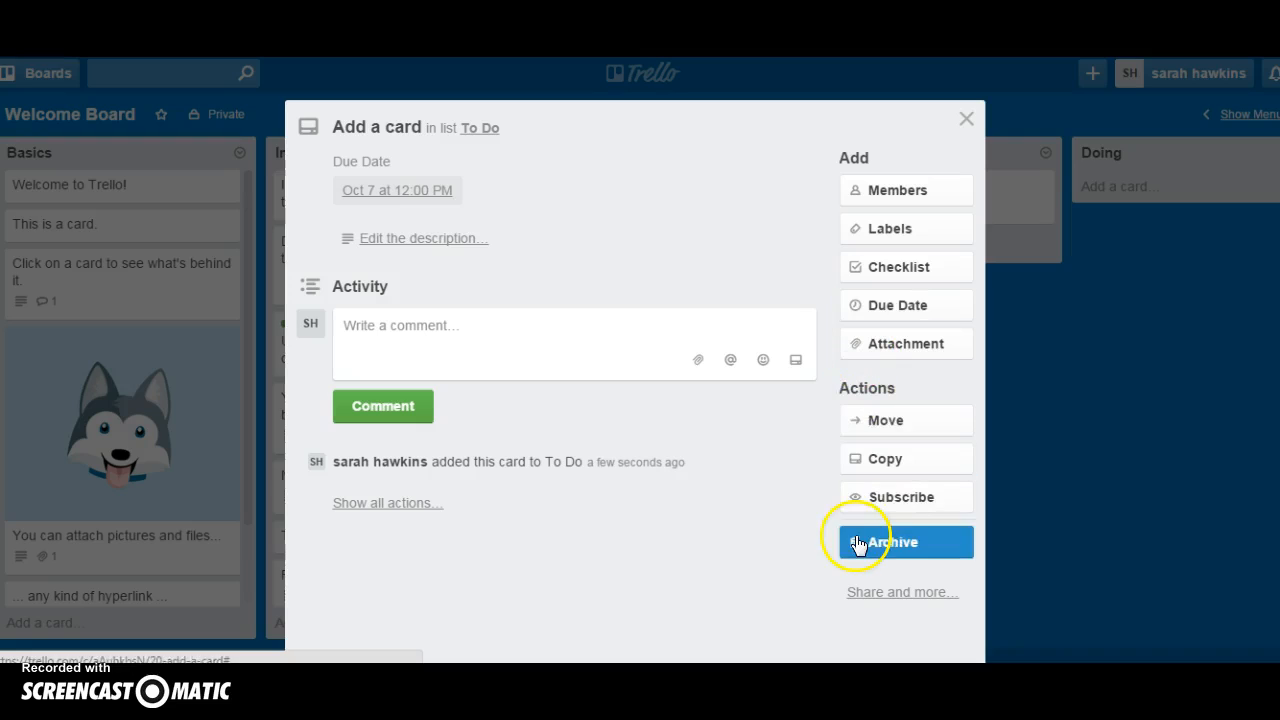
click(416, 195)
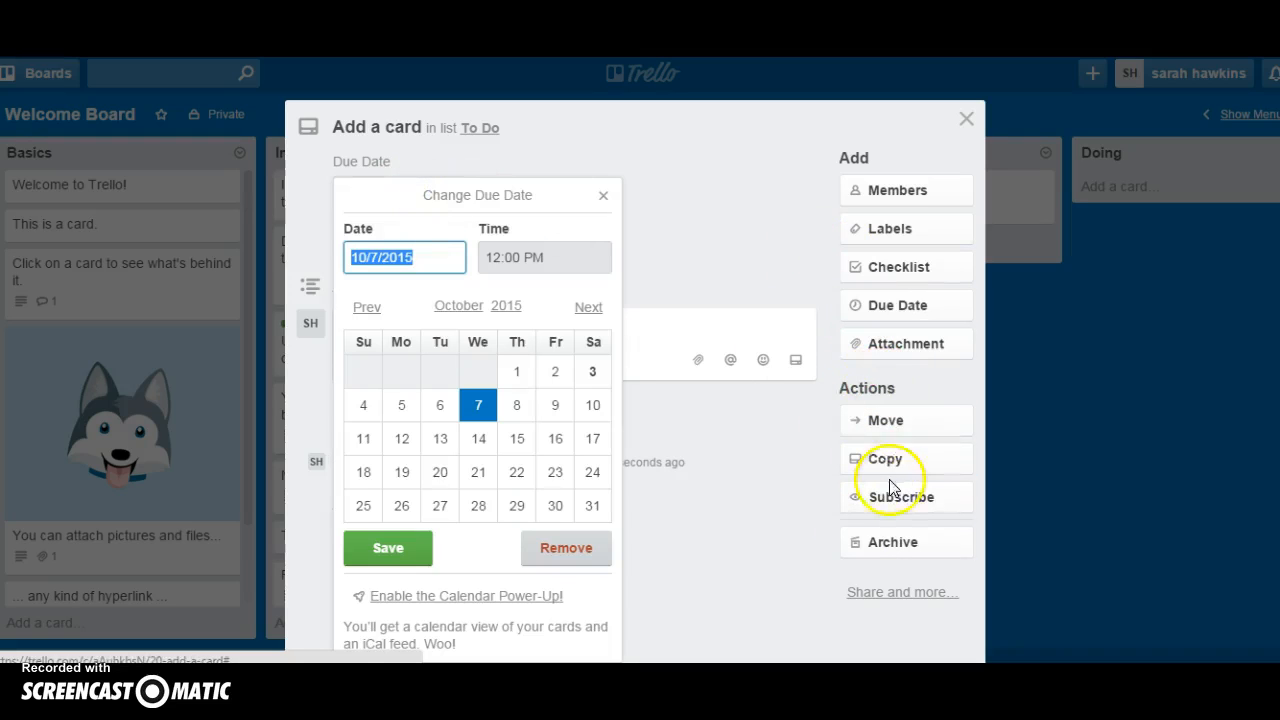
click(887, 304)
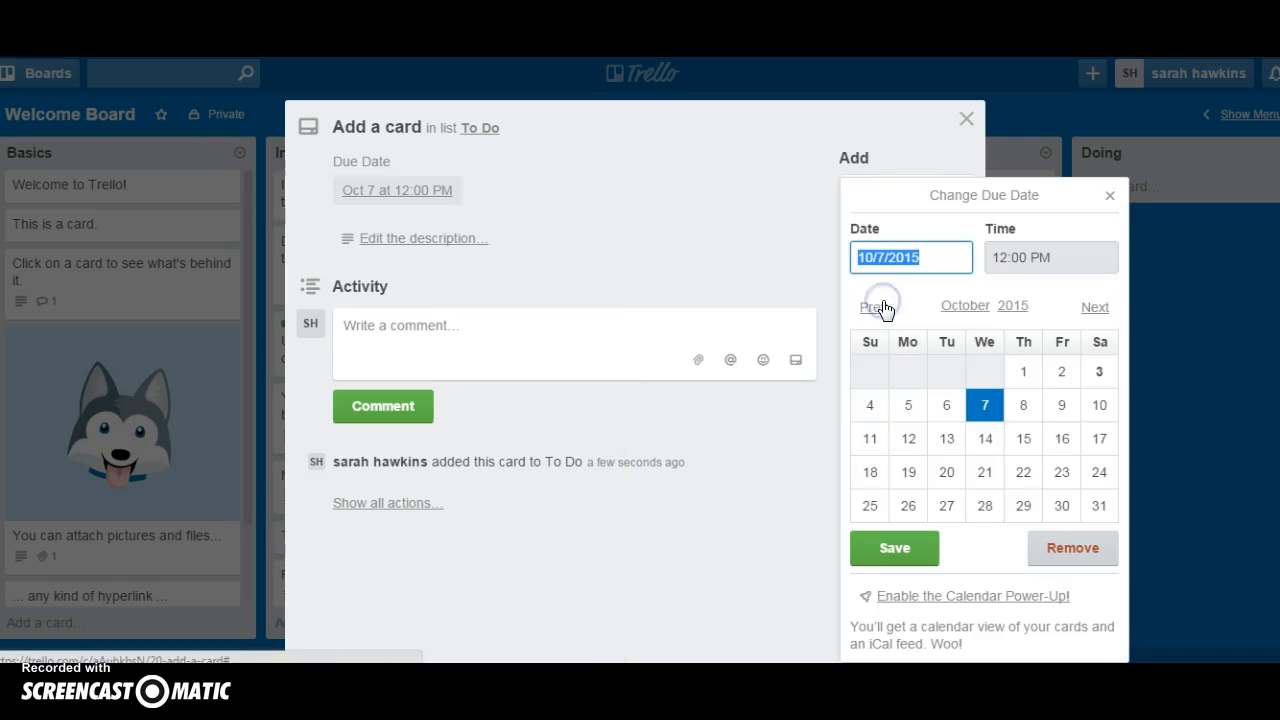
click(1110, 195)
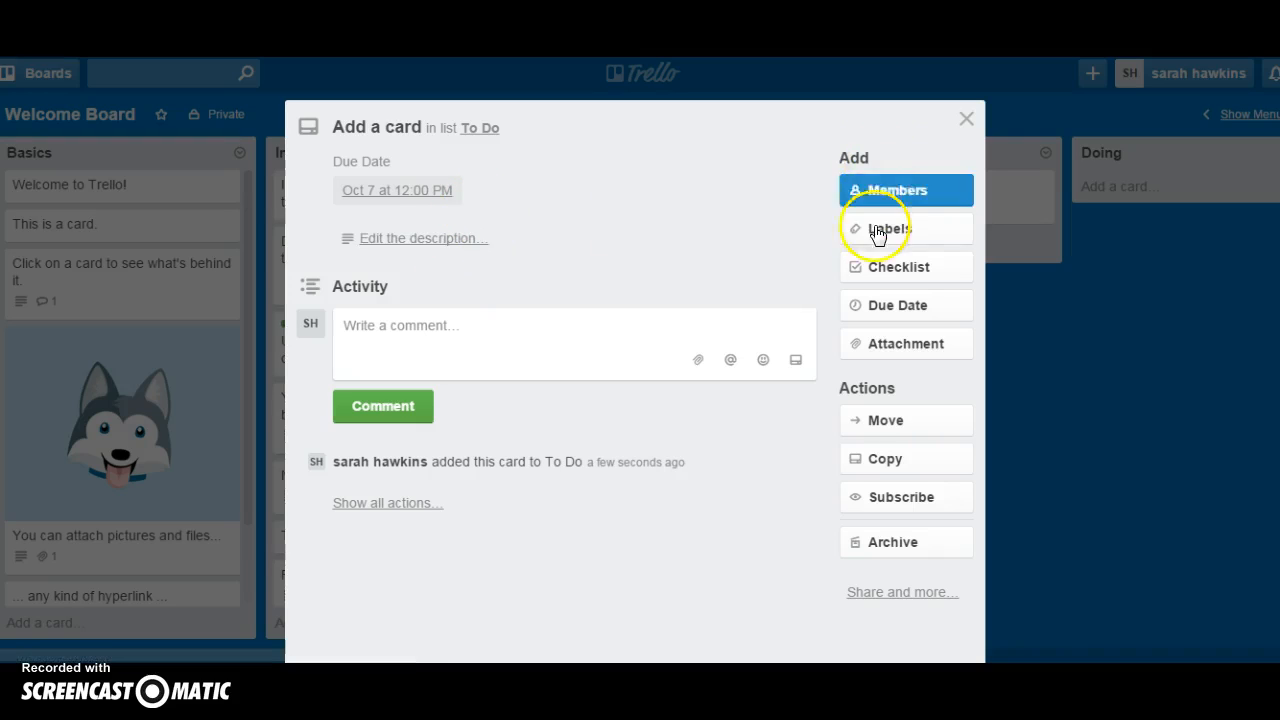
- Enable the Calendar Power-Up from the card's due date settings, save the due date and close the card
click(897, 306)
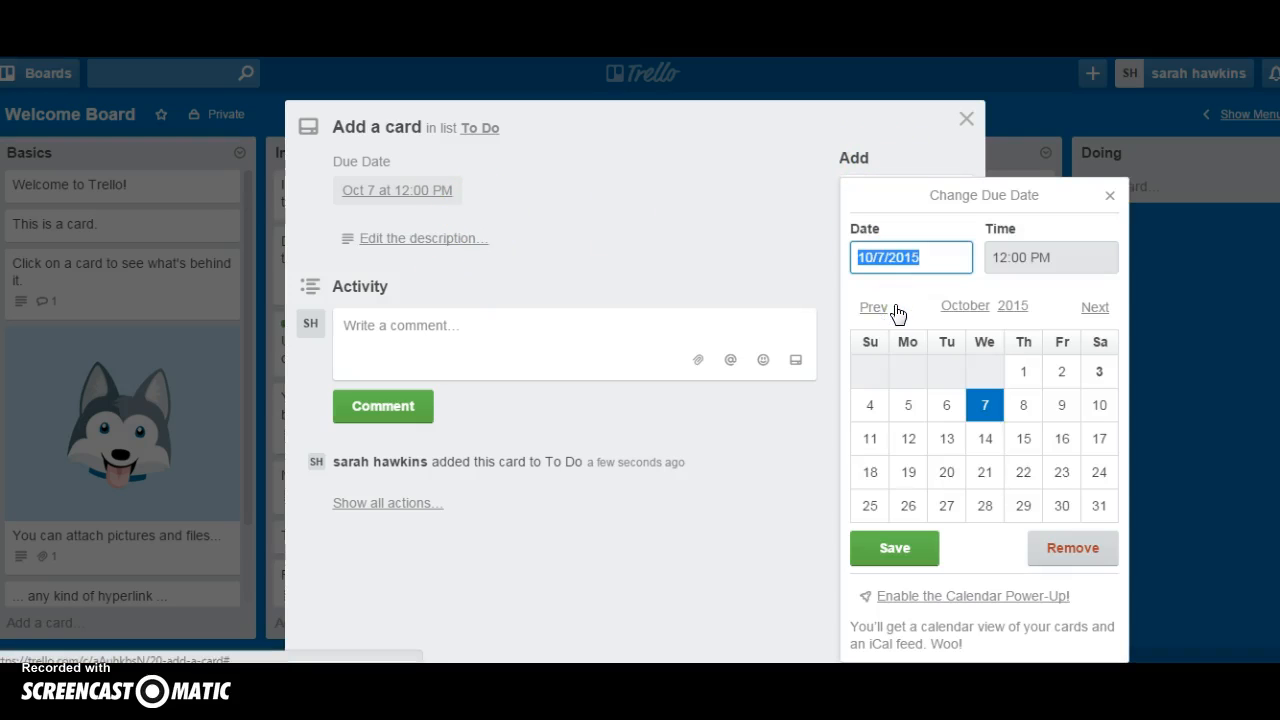
click(990, 596)
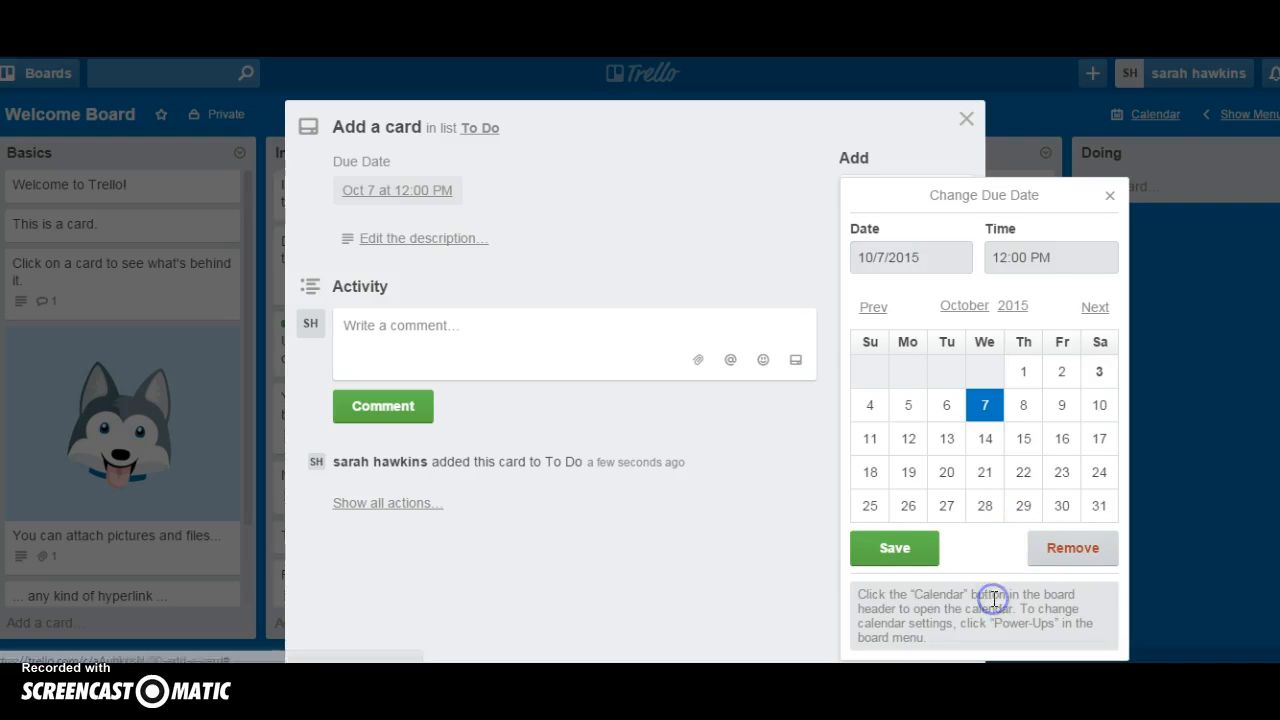
click(893, 548)
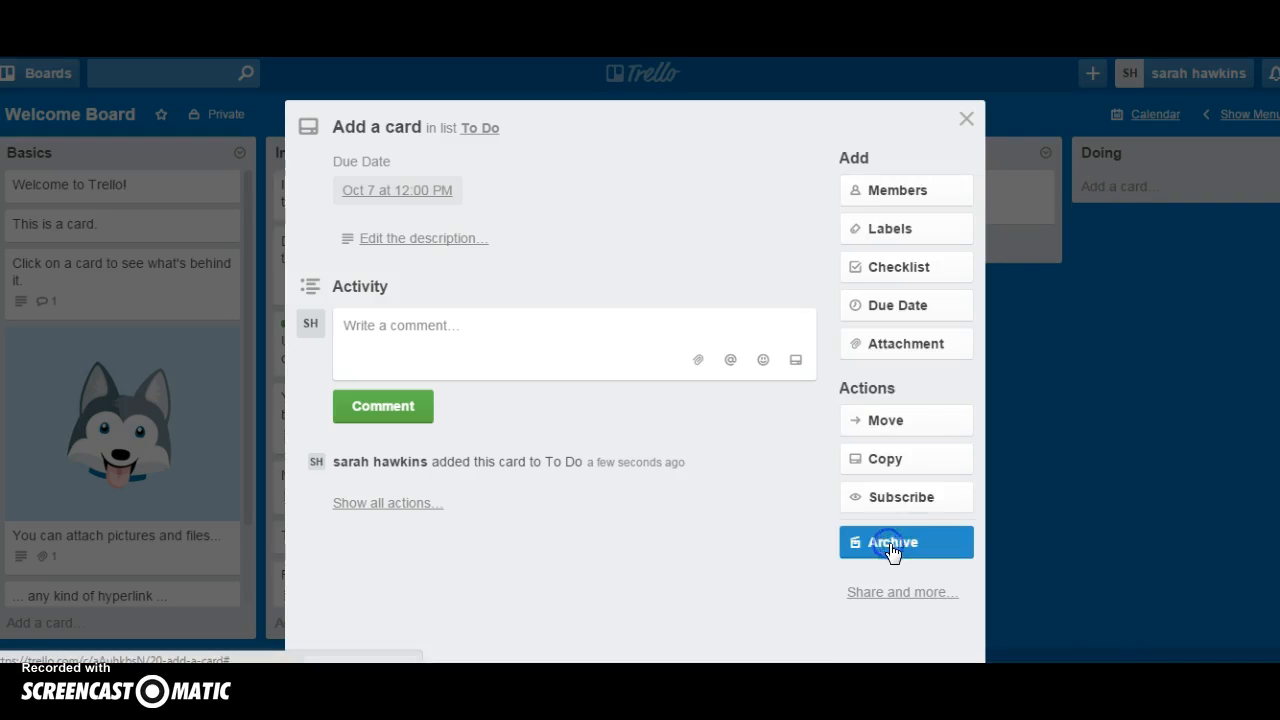
click(962, 122)
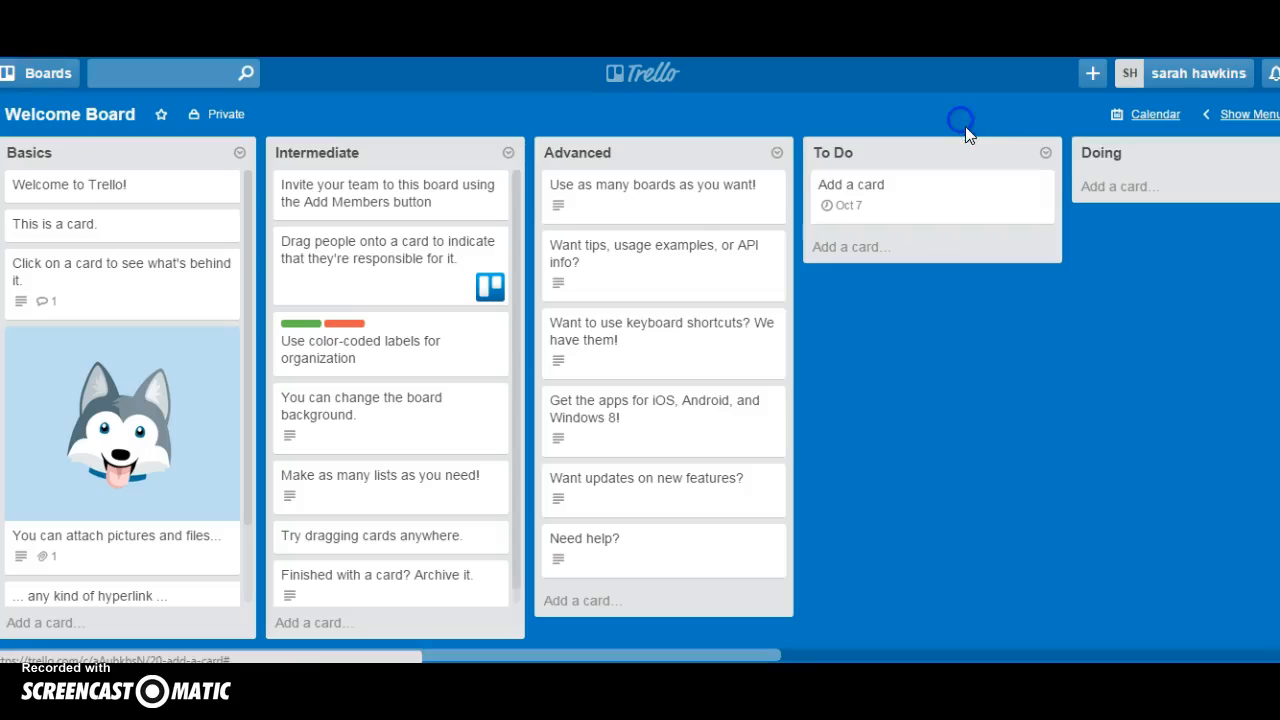
- View the board's calendar, check the "Add a card" card from its October 7 entry and return to the lists
click(1157, 116)
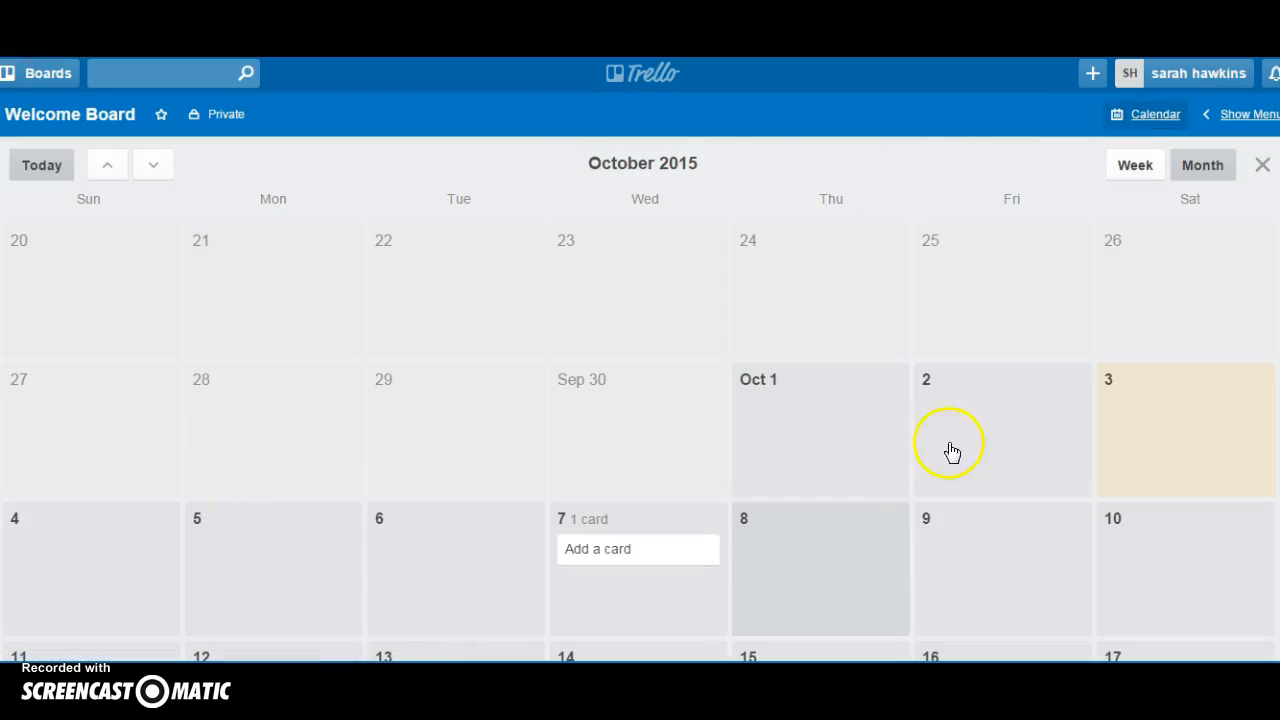
click(624, 564)
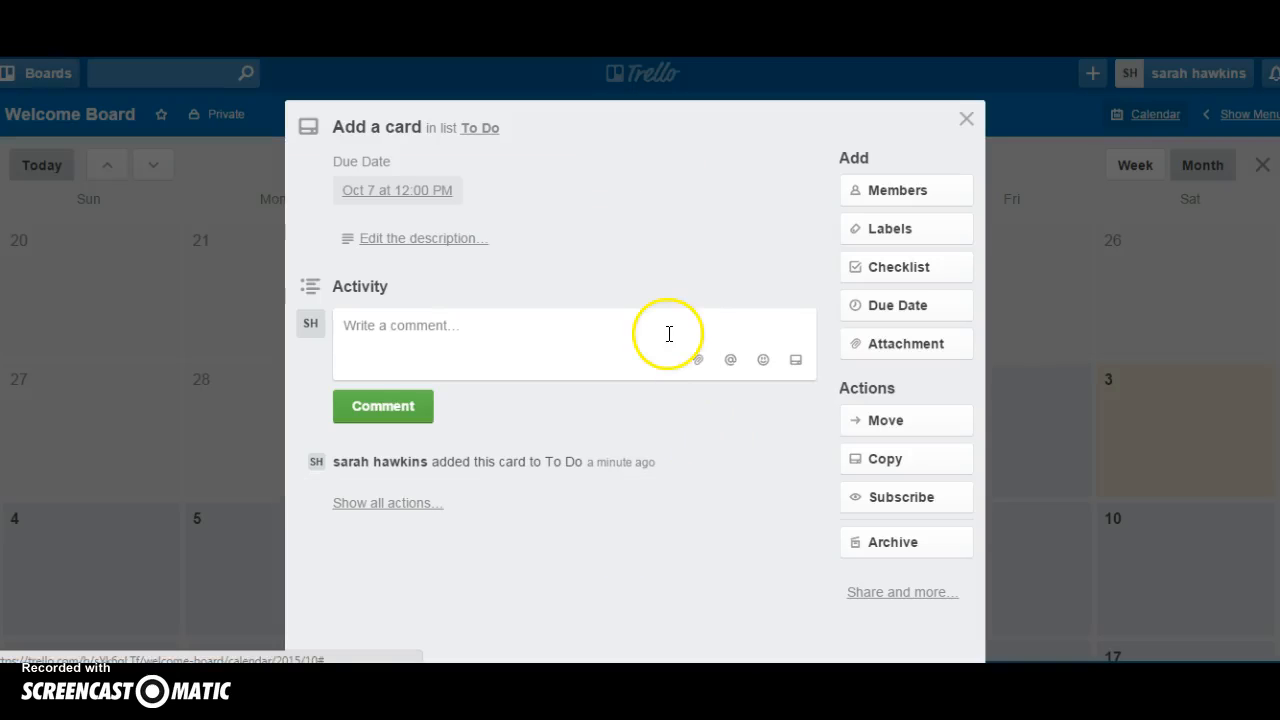
click(967, 118)
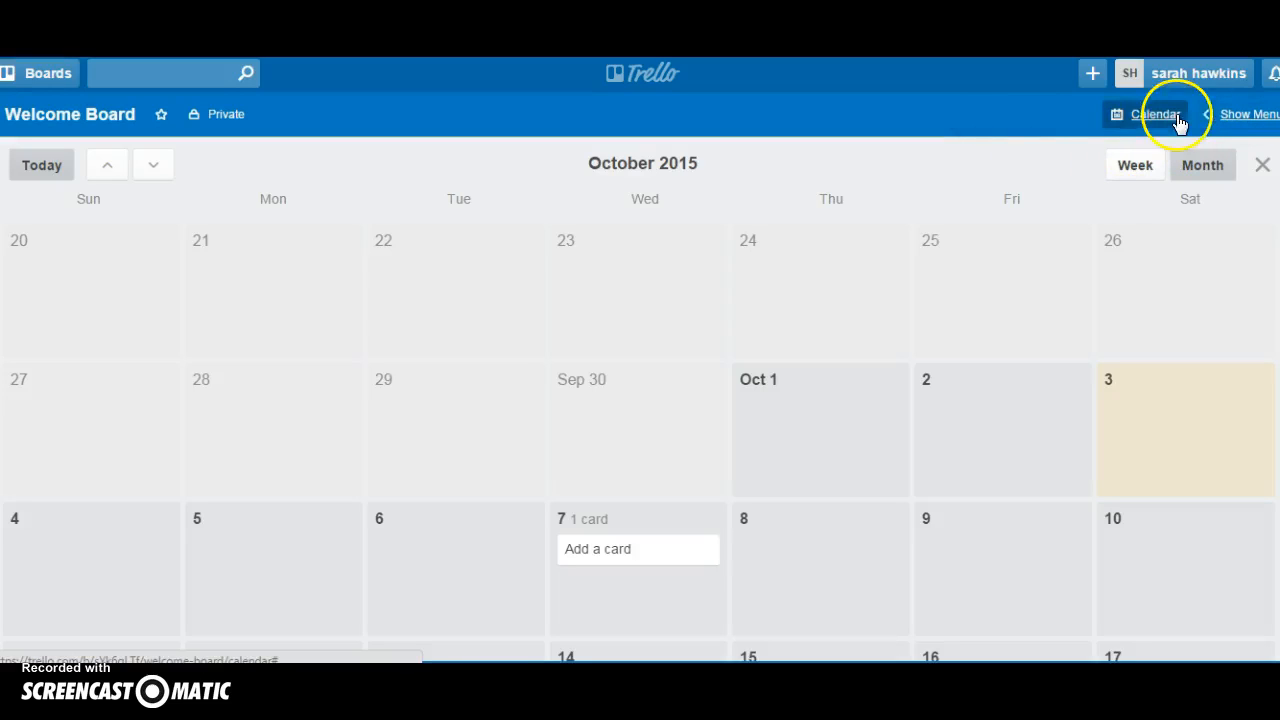
click(1152, 115)
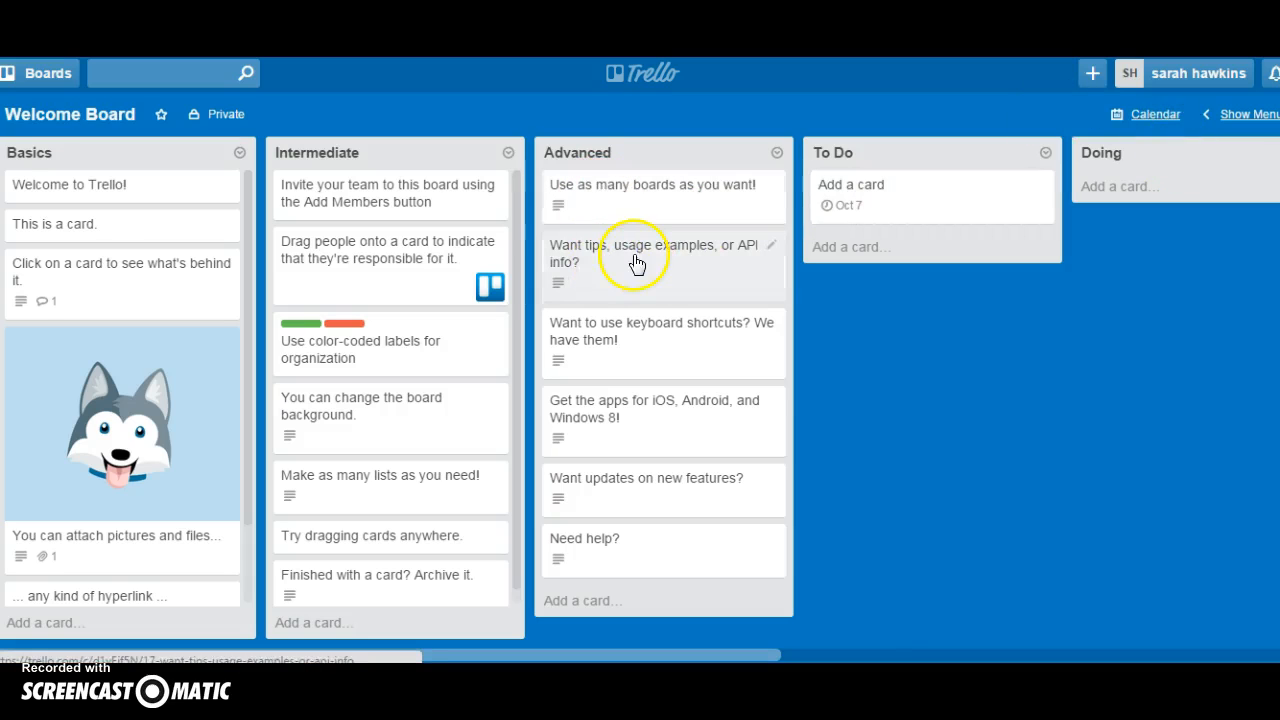
- Reopen the "Add a card" card in To Do, review its due date settings without changes and close the card
click(843, 188)
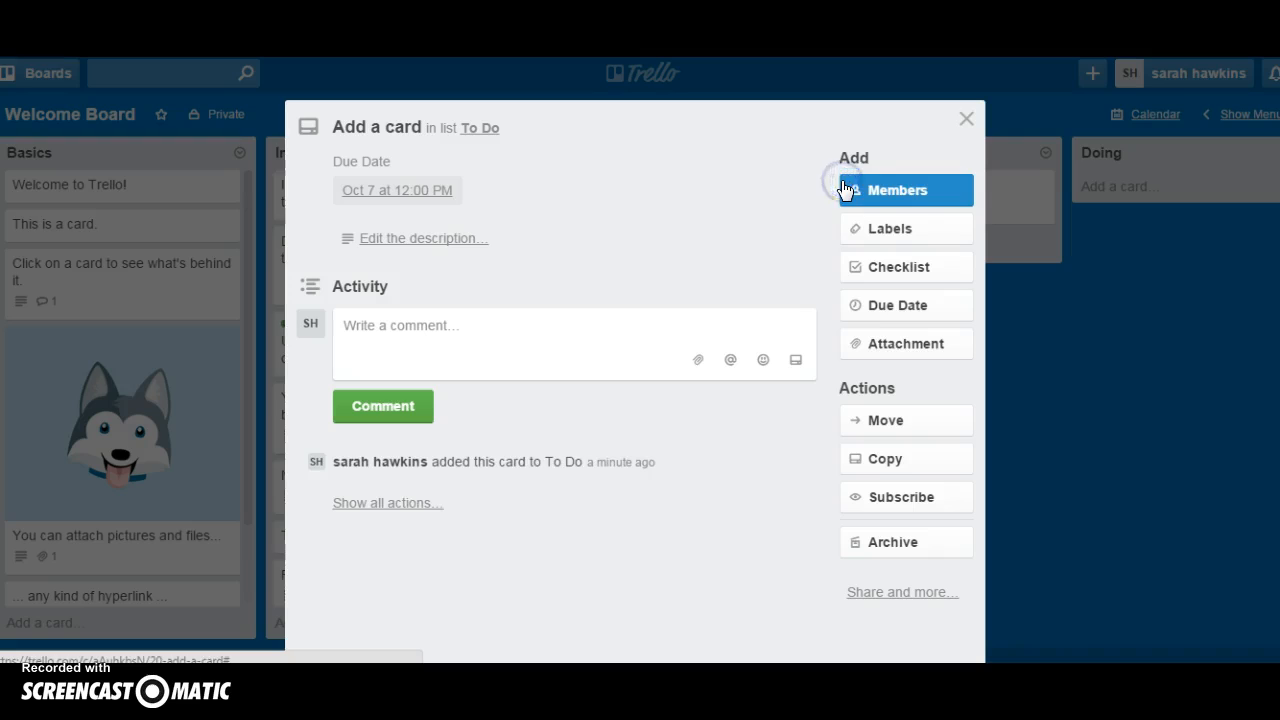
click(883, 310)
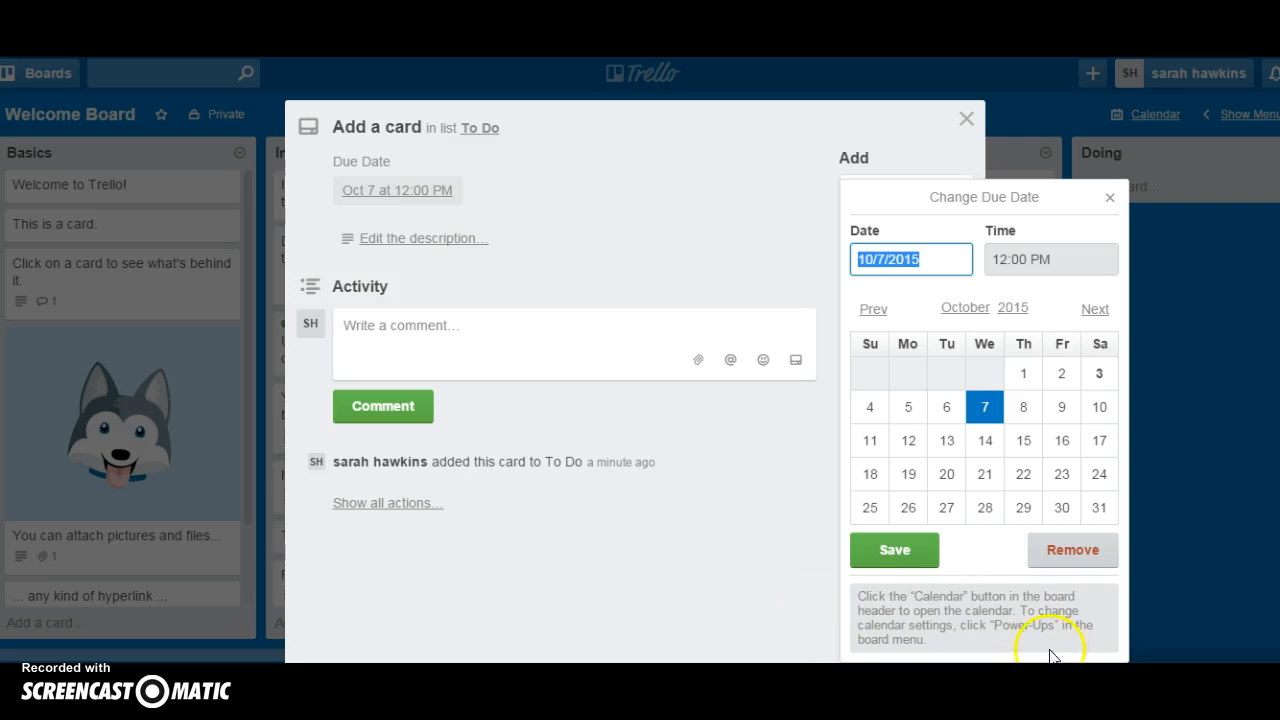
click(1112, 198)
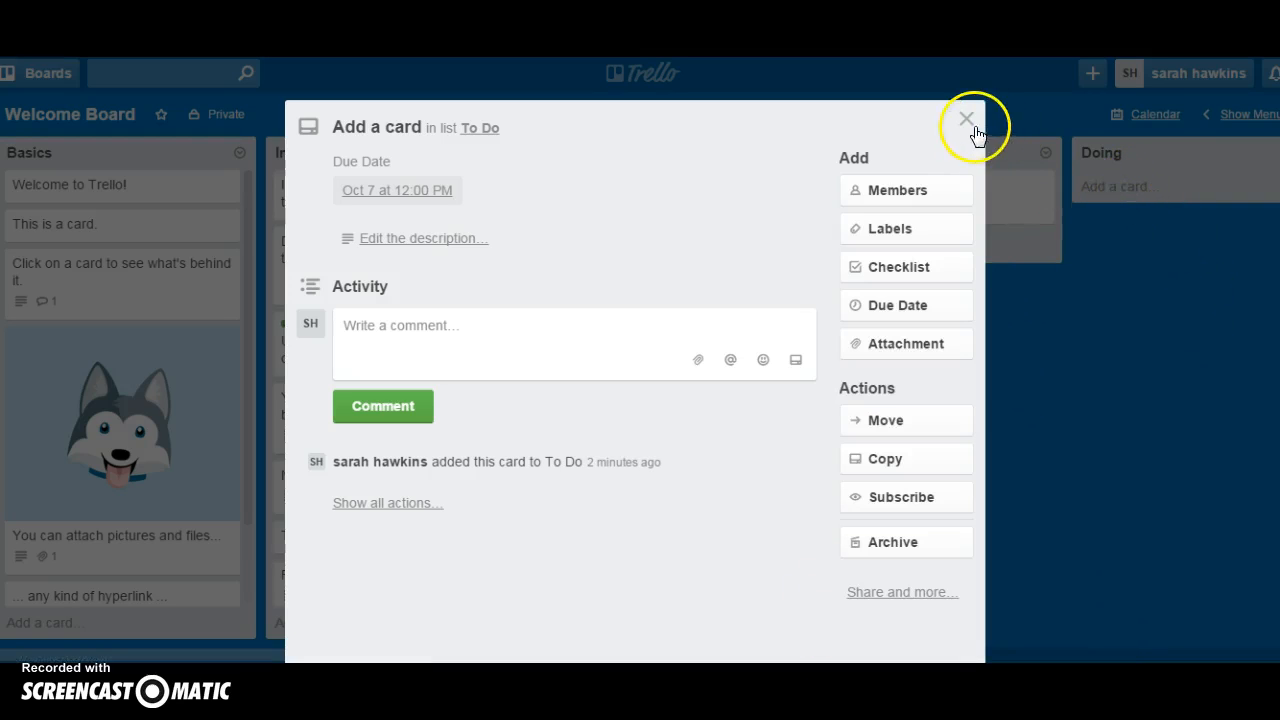
click(964, 118)
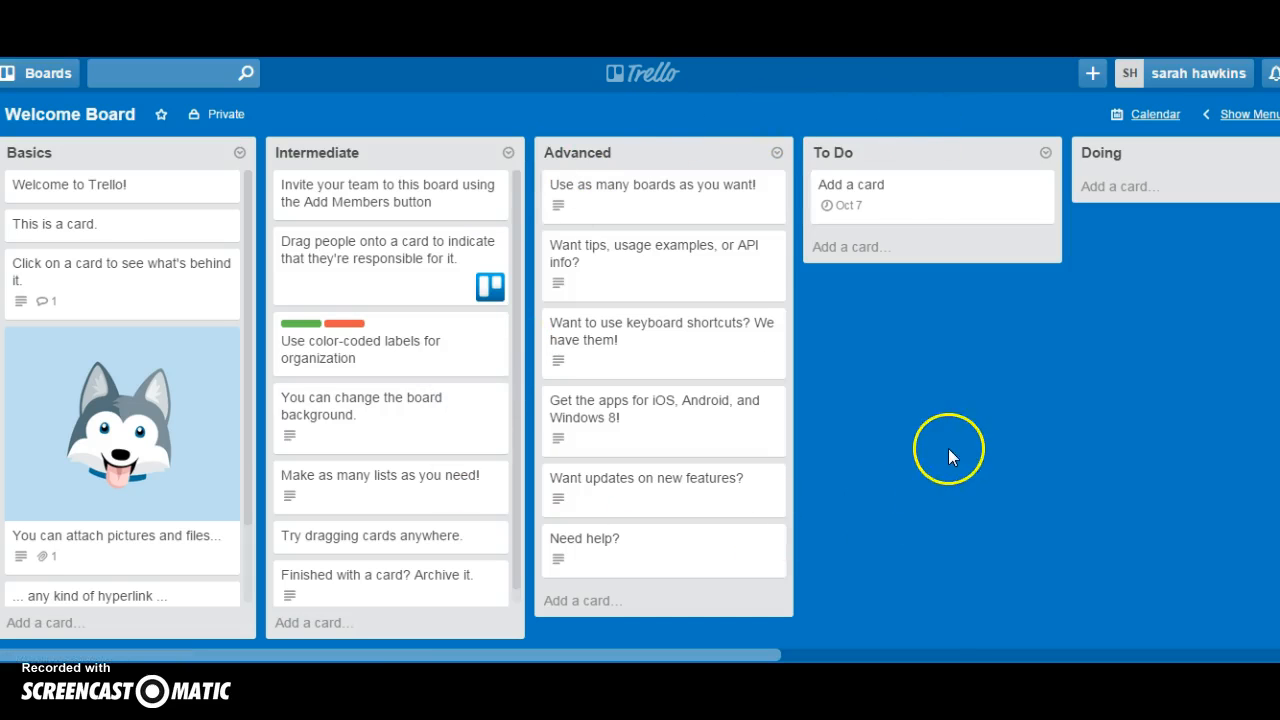
- Open the "Add a card" card and check its copy options without creating a copy
click(890, 200)
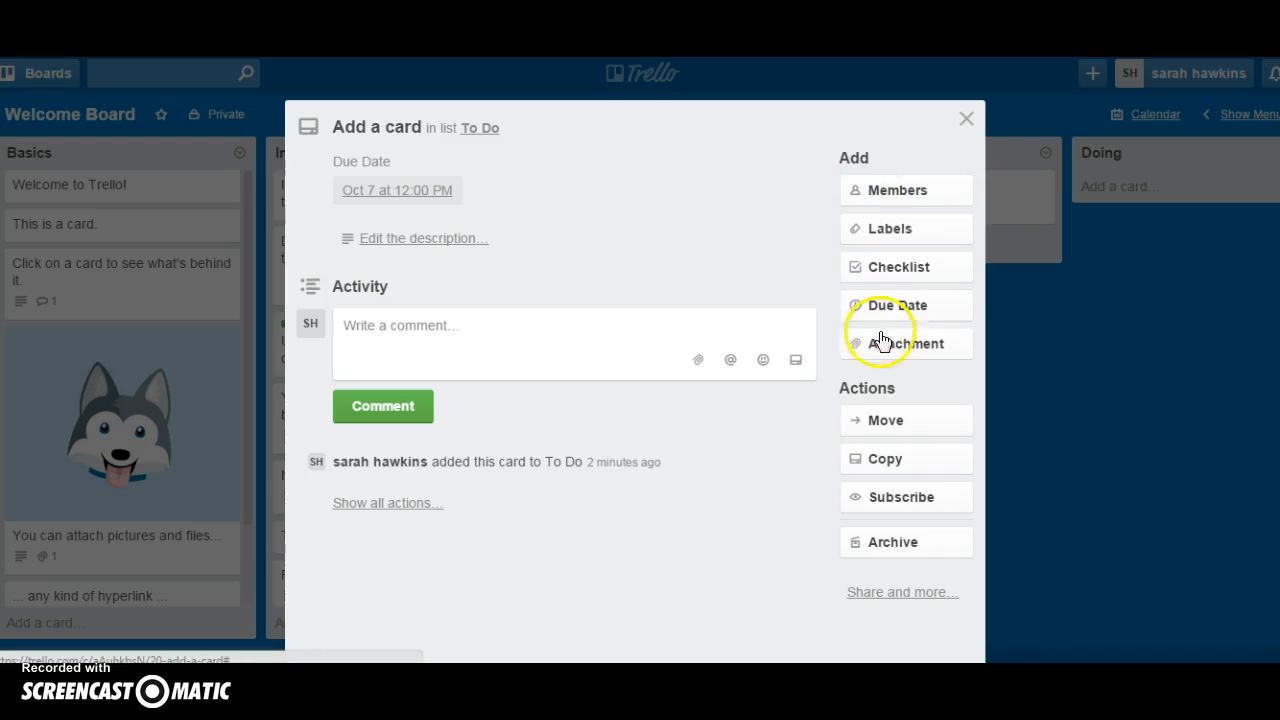
click(893, 462)
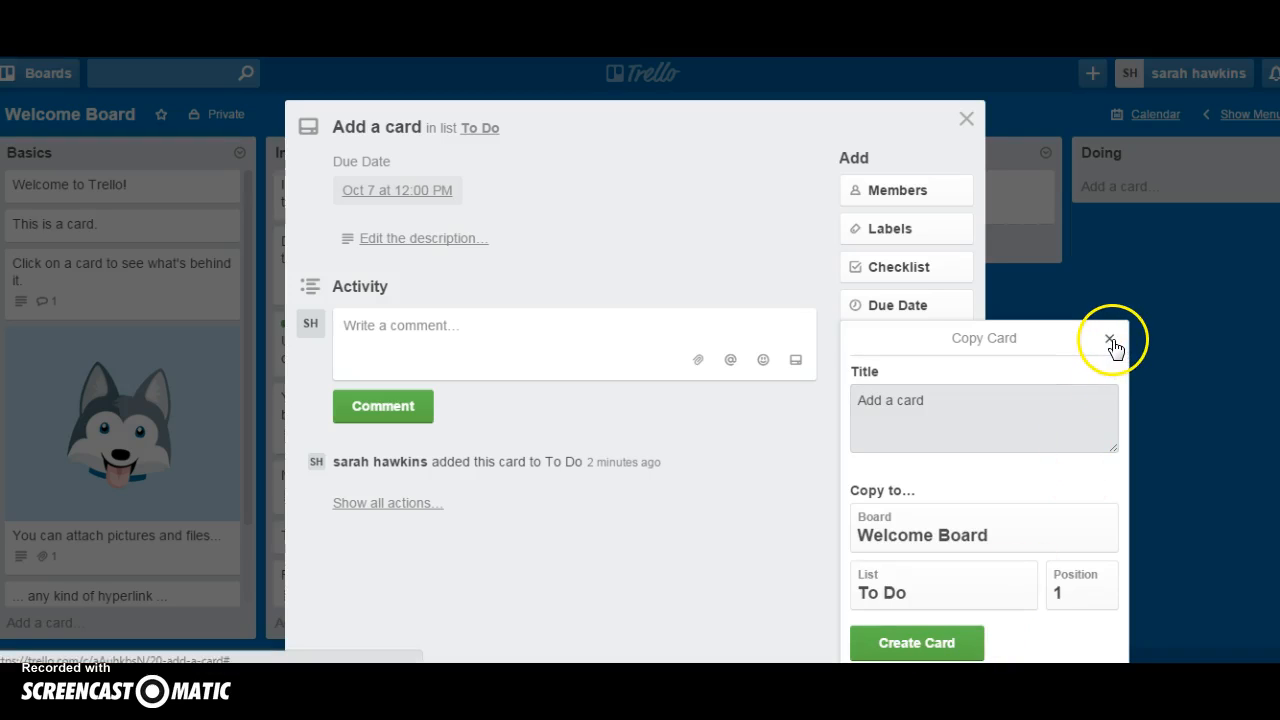
click(1110, 341)
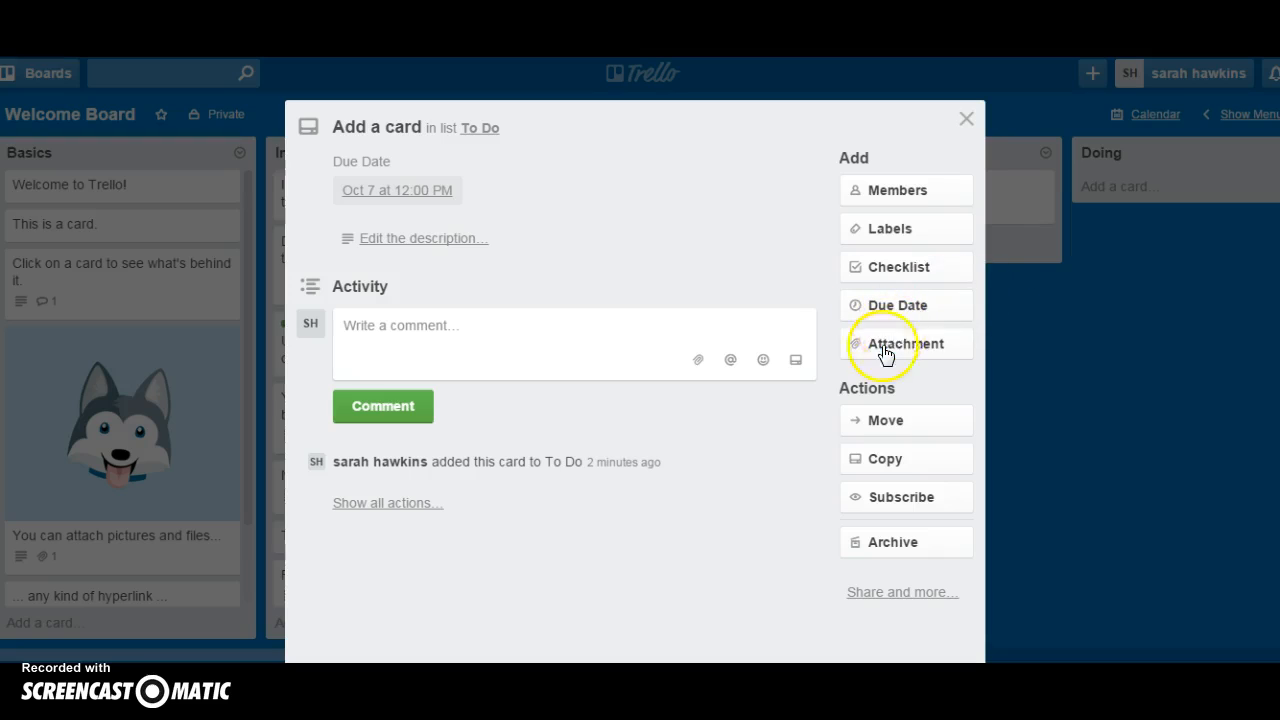
- View the card's attachment sources and browse the recent Dropbox files without choosing one
click(884, 347)
click(889, 347)
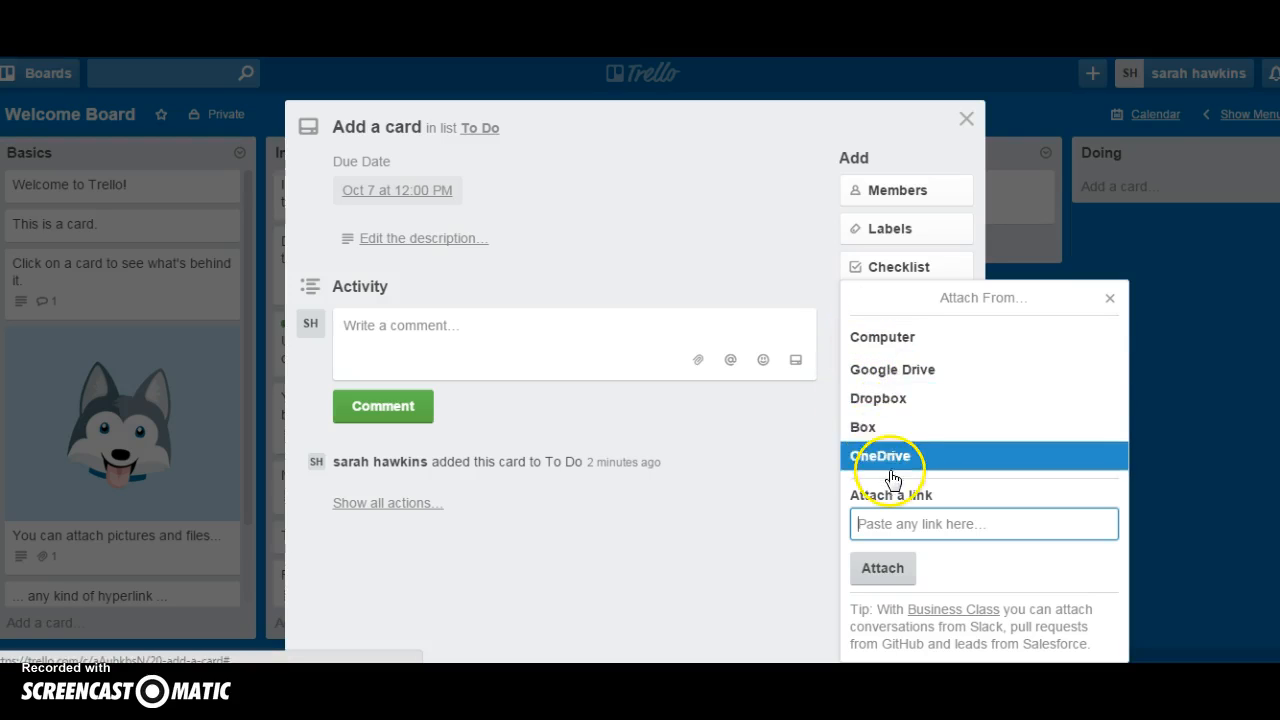
click(881, 343)
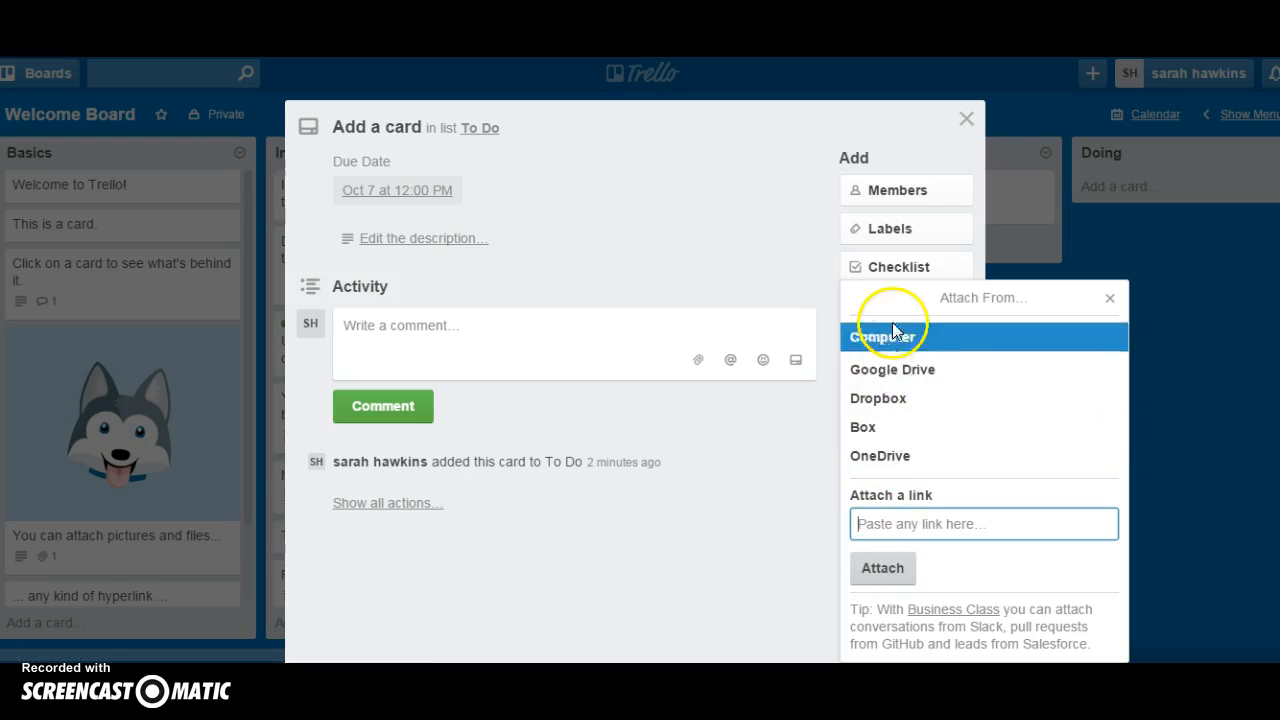
click(903, 400)
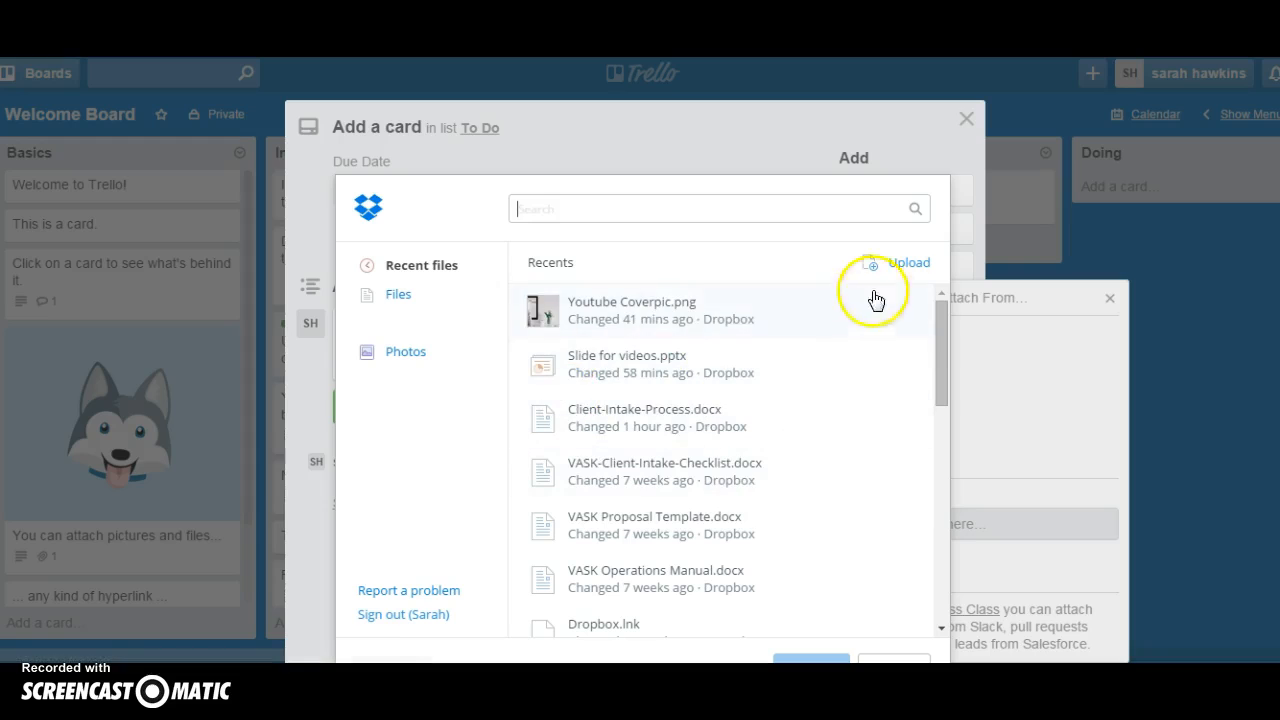
scroll(590, 508, down, 5)
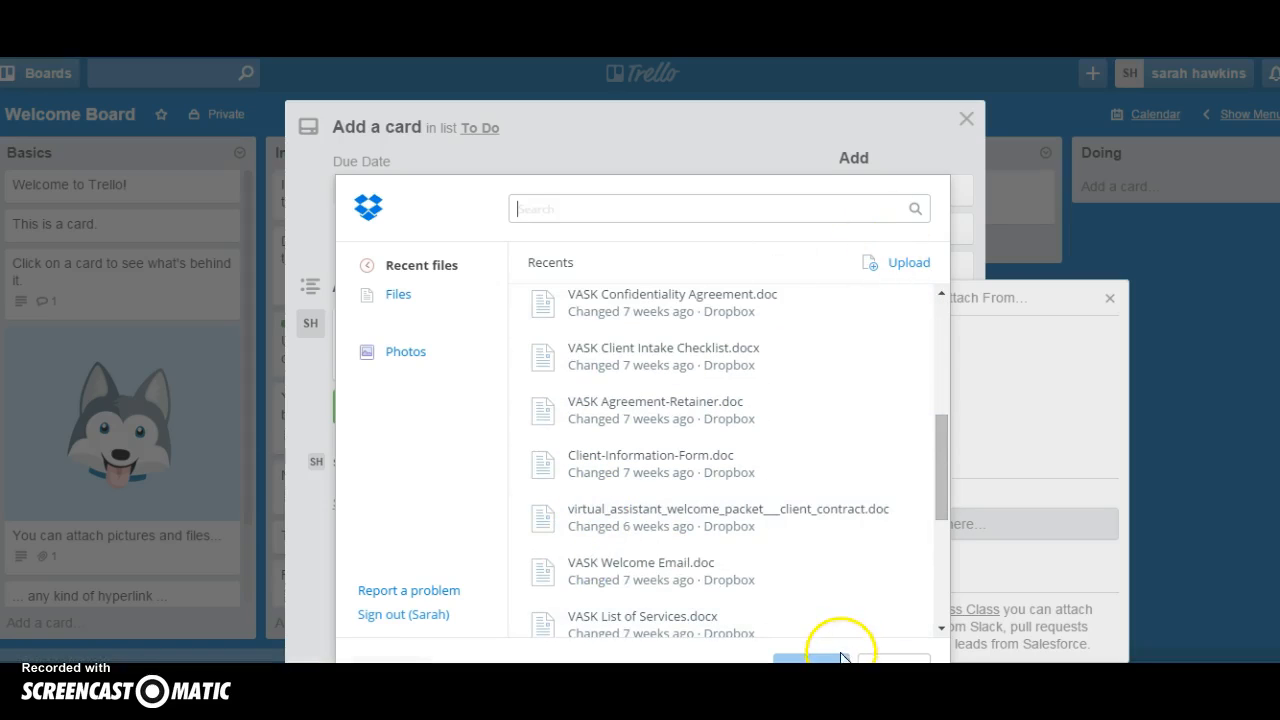
click(878, 660)
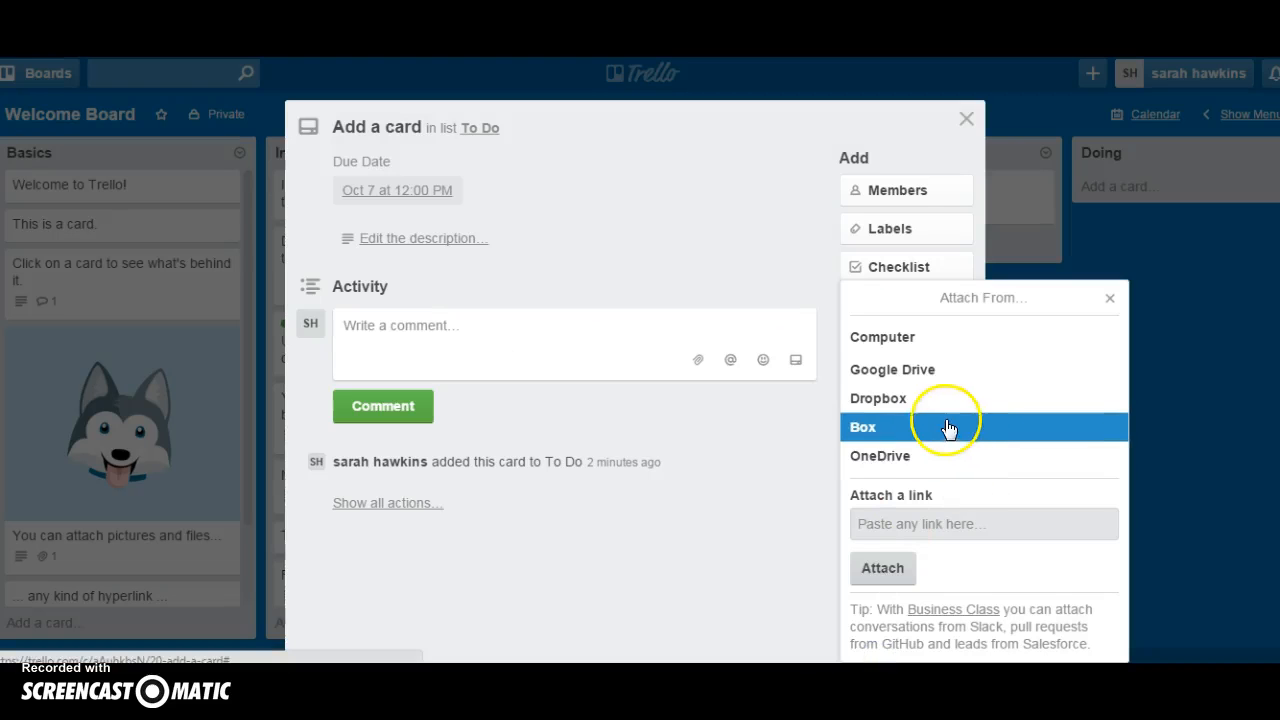
- Attach the image "Death_to_stock_photography_Vibrant (10 of 10)" from the computer to the "Add a card" card
click(909, 346)
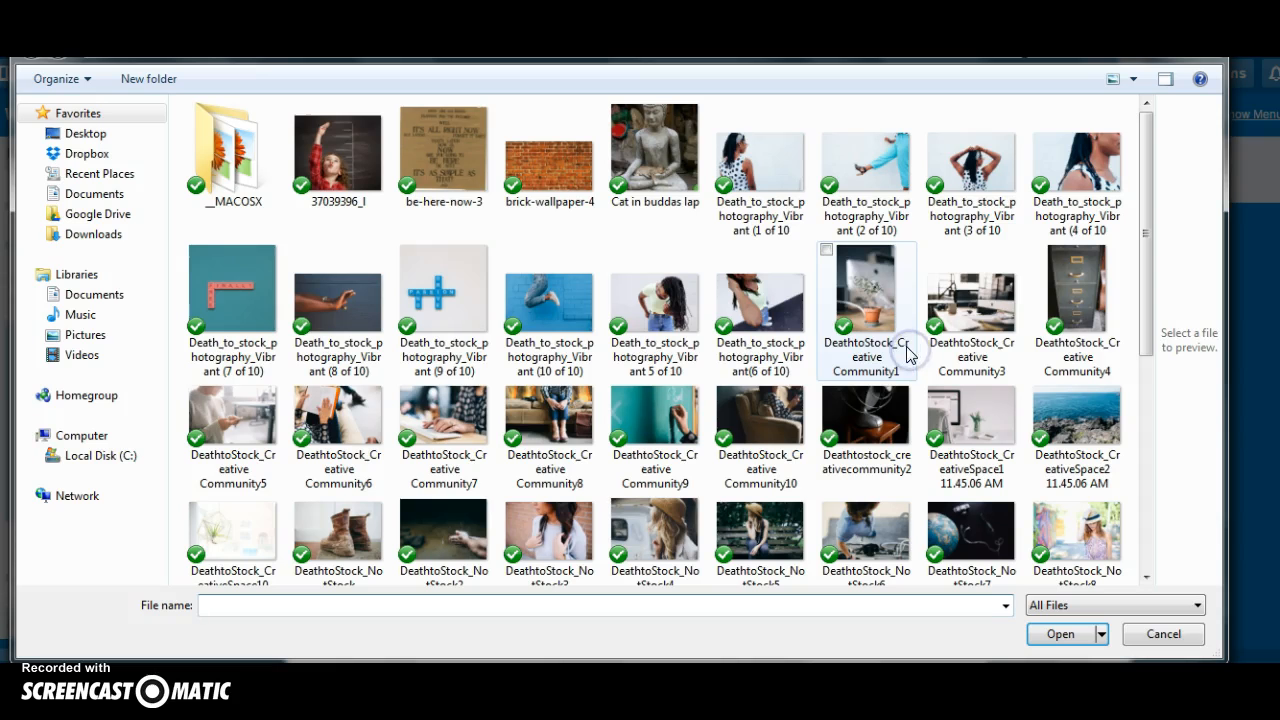
click(566, 290)
click(1063, 634)
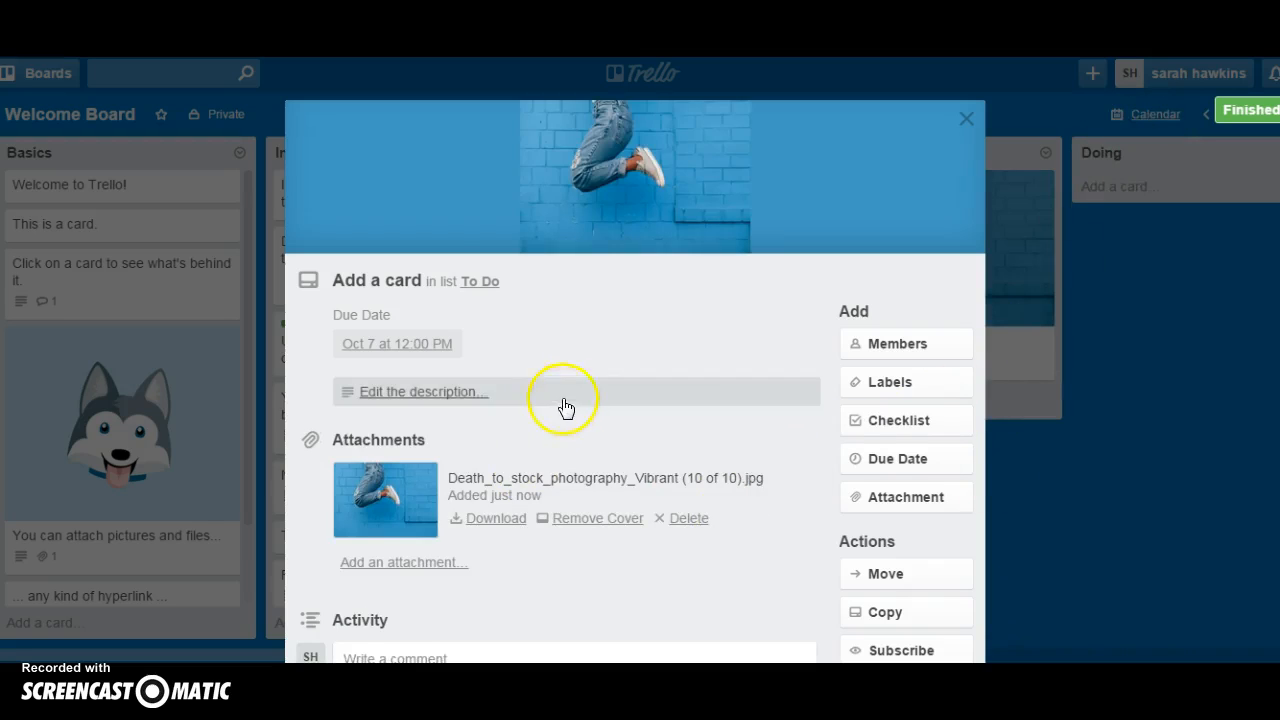
- Review the attached image and the activity section of the "Add a card" card and close the card
scroll(762, 492, down, 6)
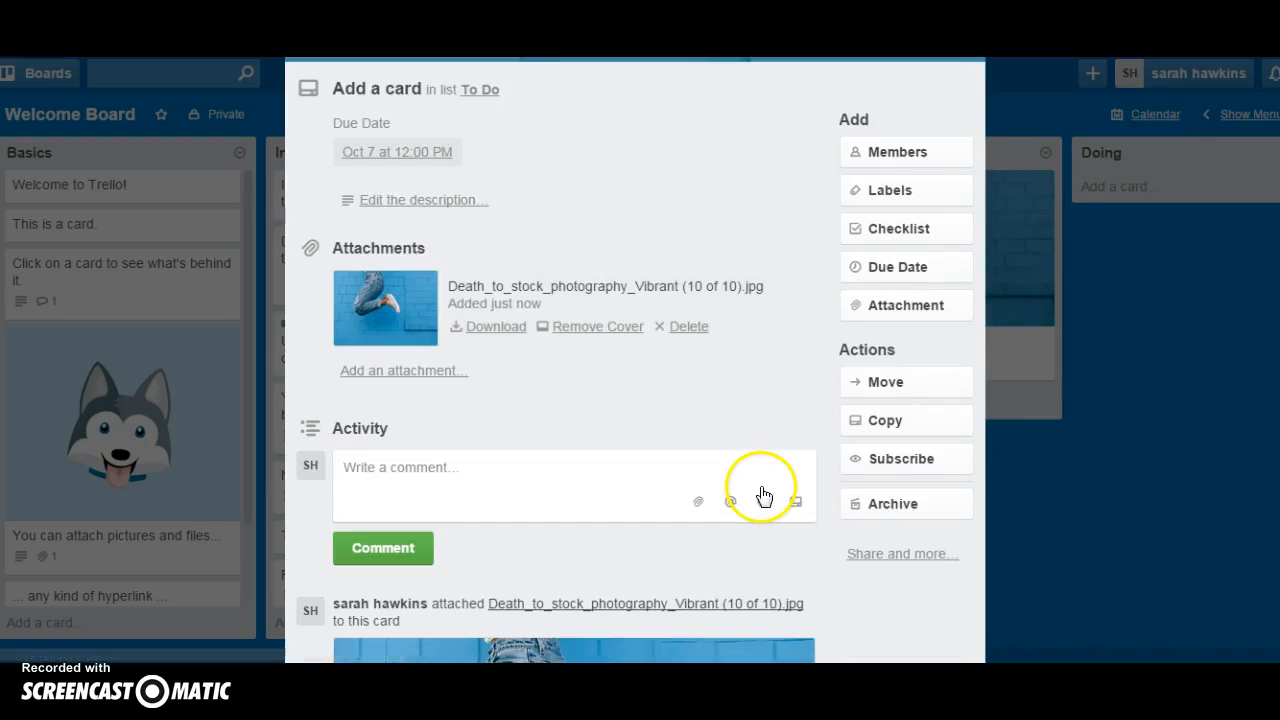
scroll(760, 486, up, 6)
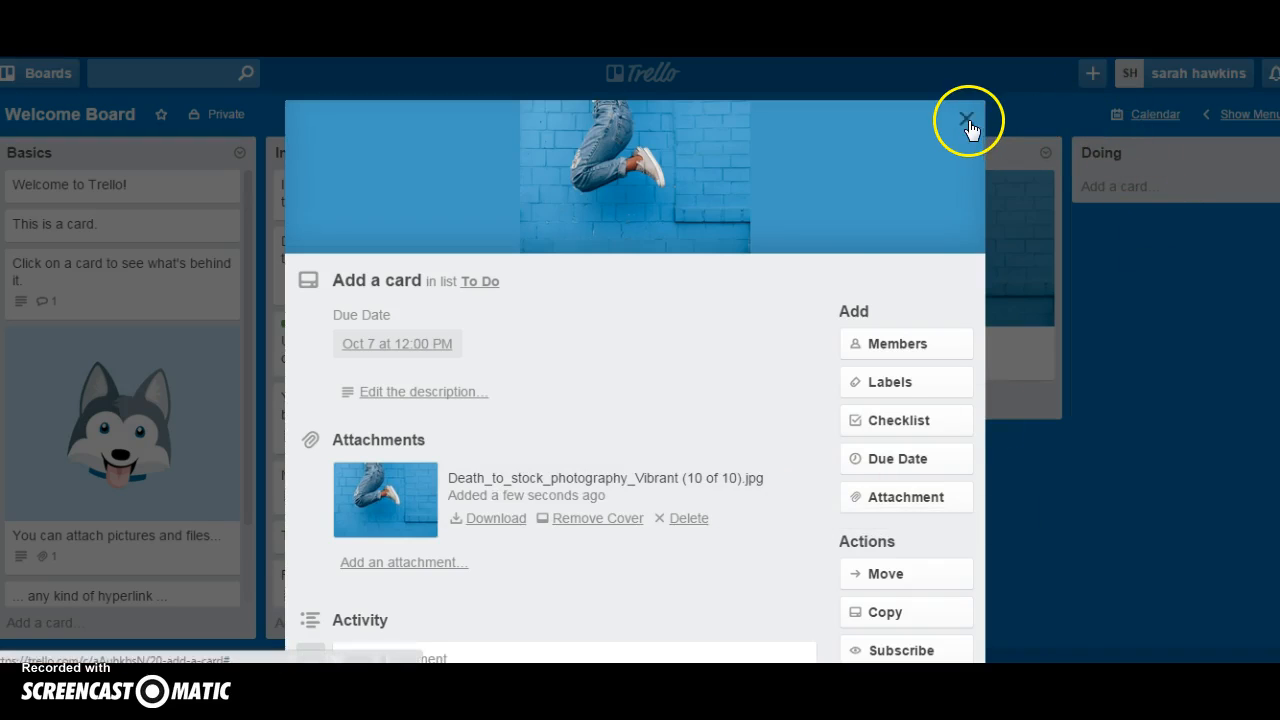
scroll(760, 356, down, 5)
scroll(760, 360, down, 2)
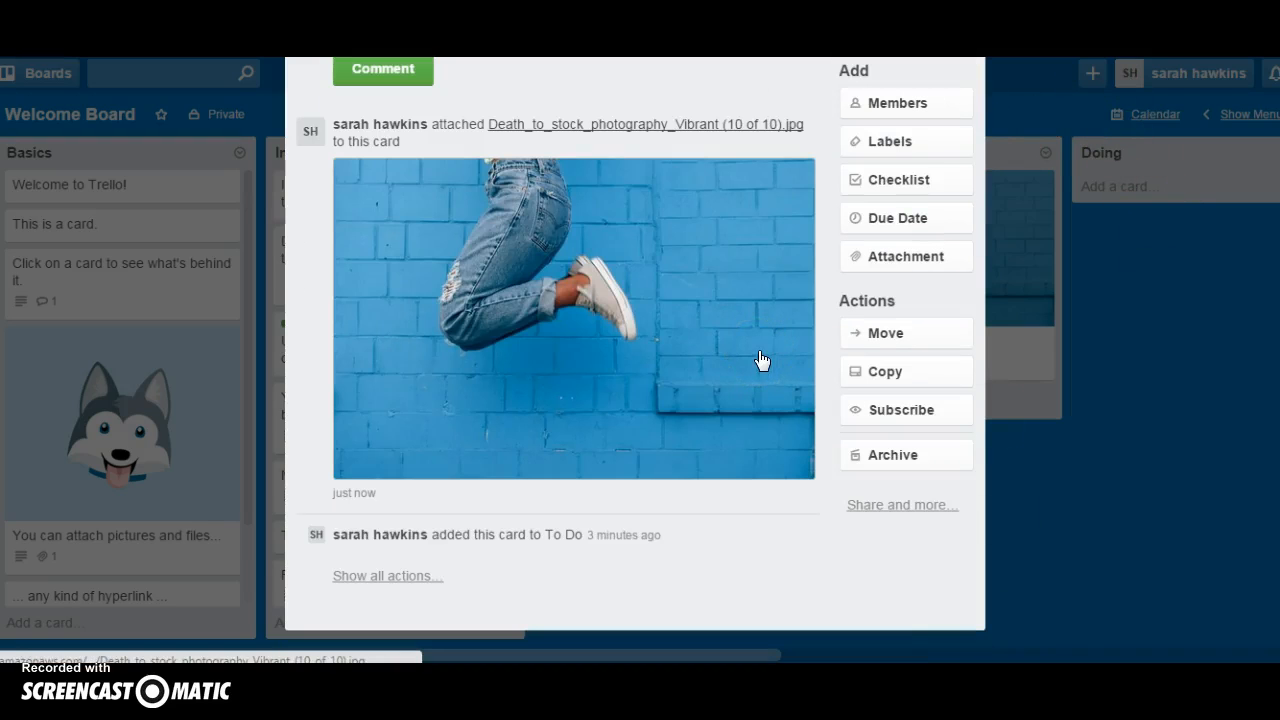
scroll(760, 360, up, 7)
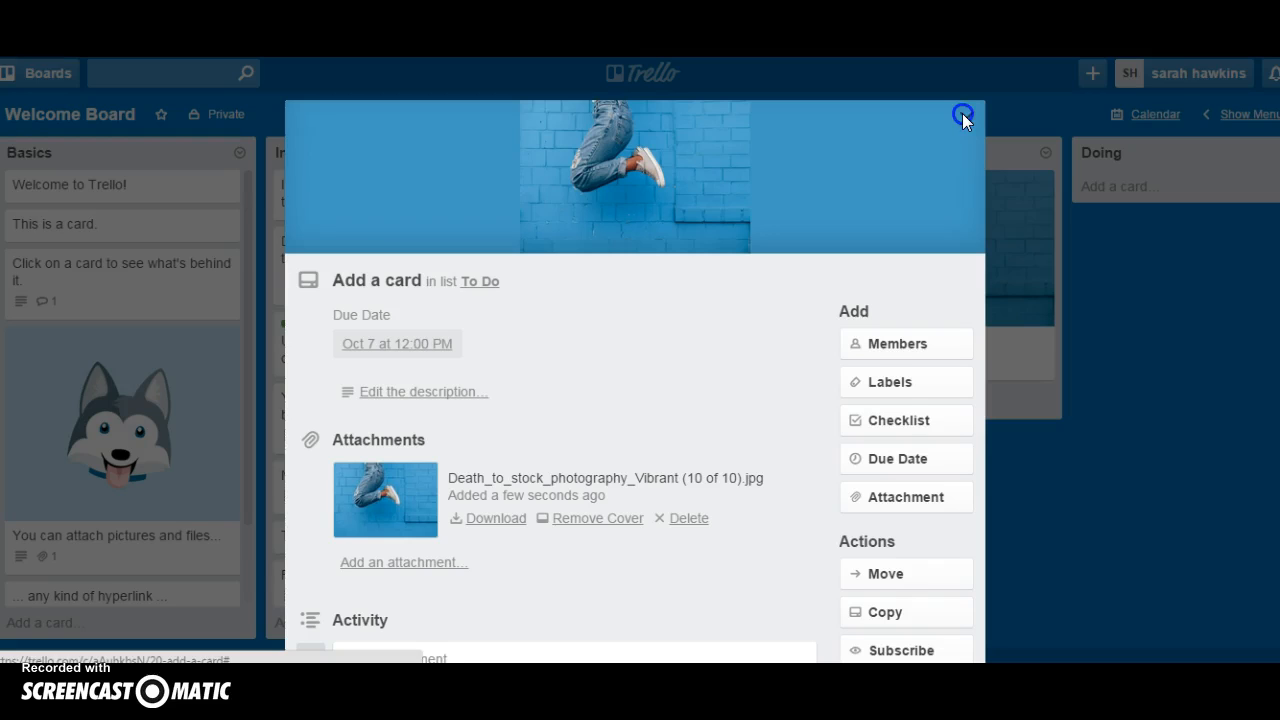
click(962, 115)
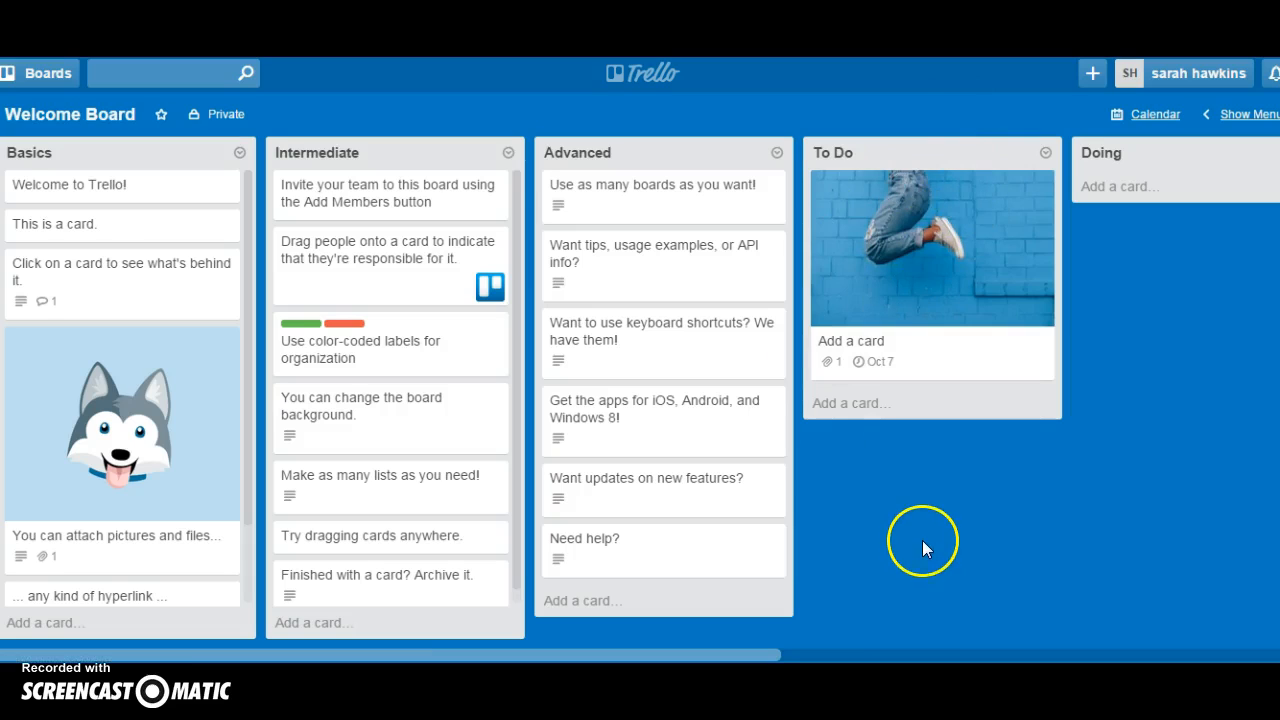
- Visit the boards overview, reopen the Welcome Board and change its background to orange
click(642, 84)
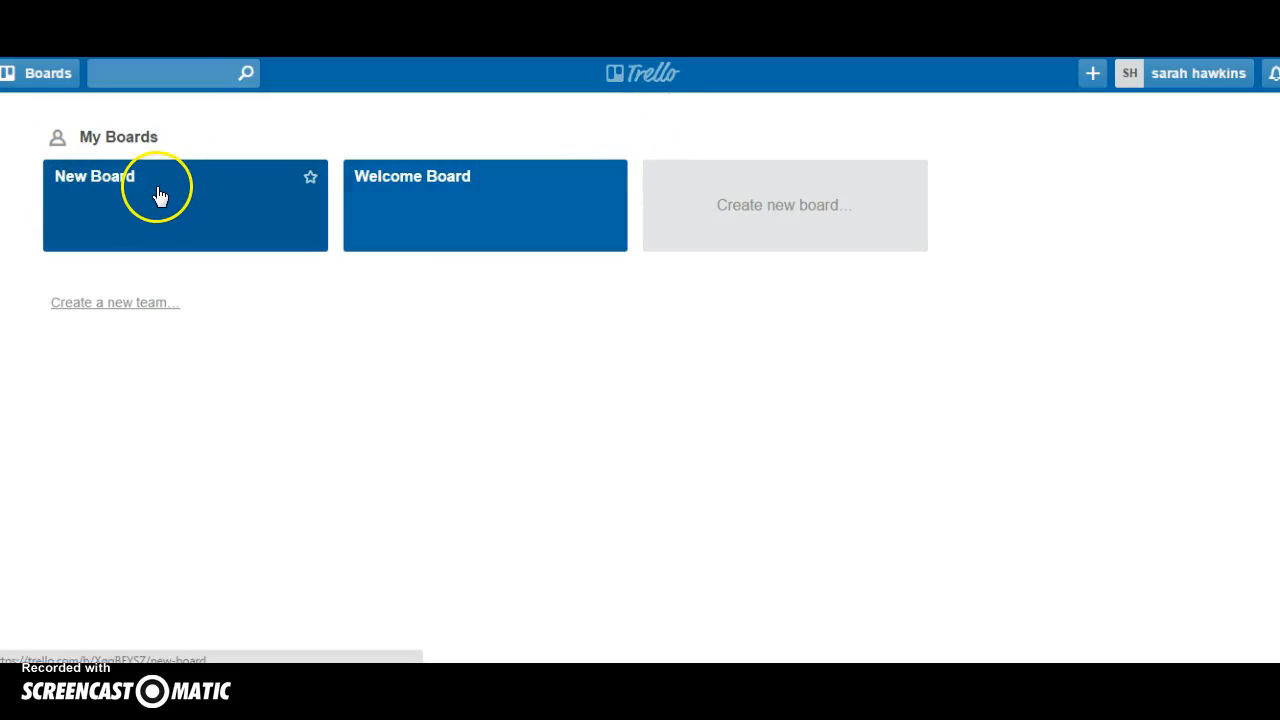
click(487, 210)
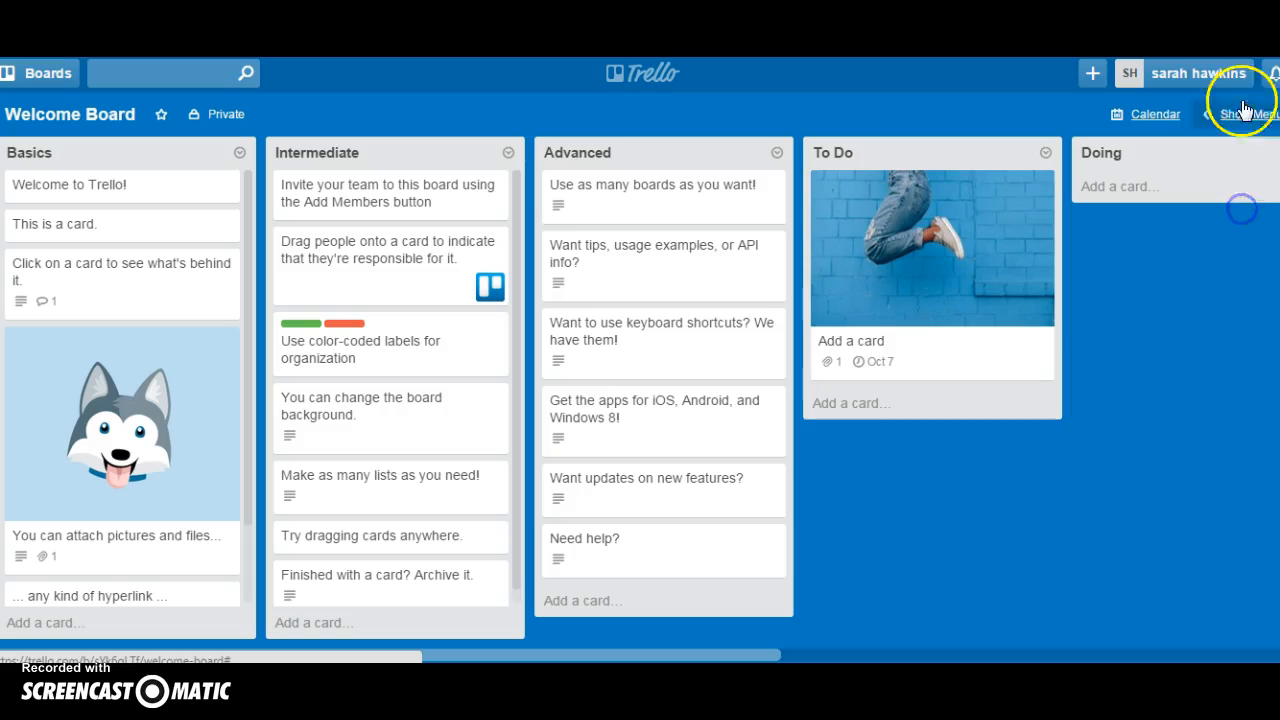
click(1237, 118)
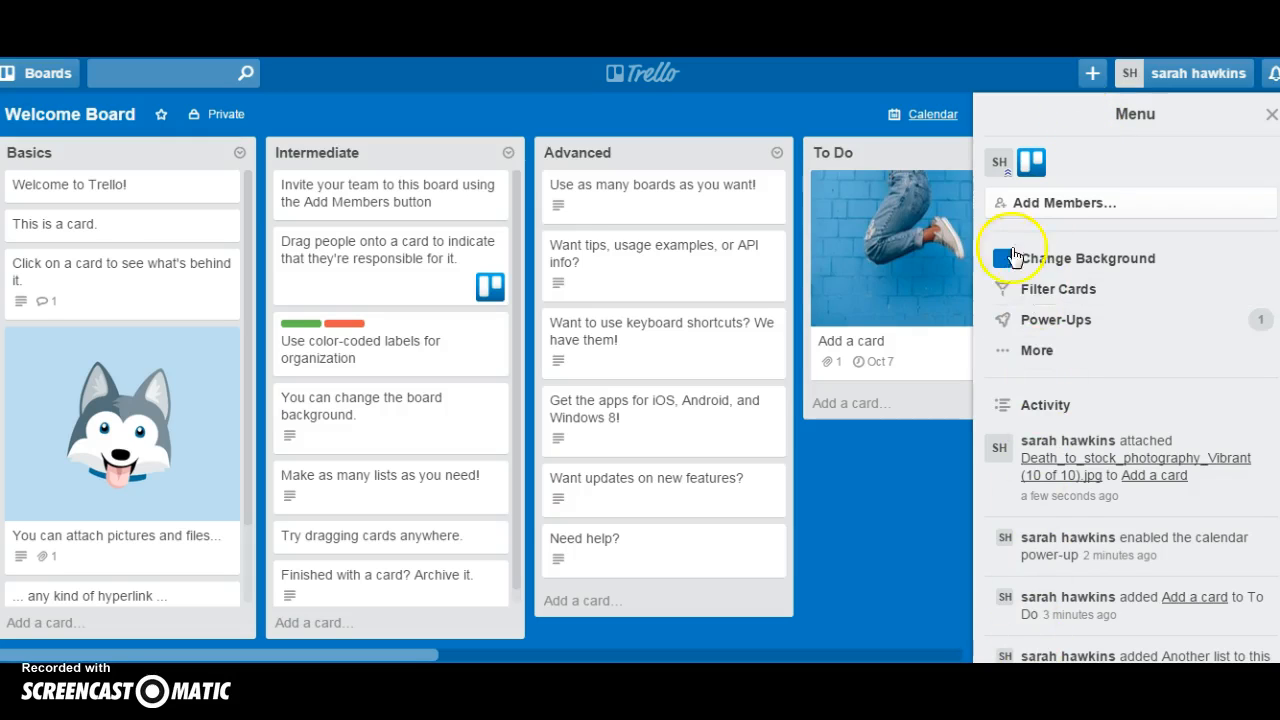
click(1066, 258)
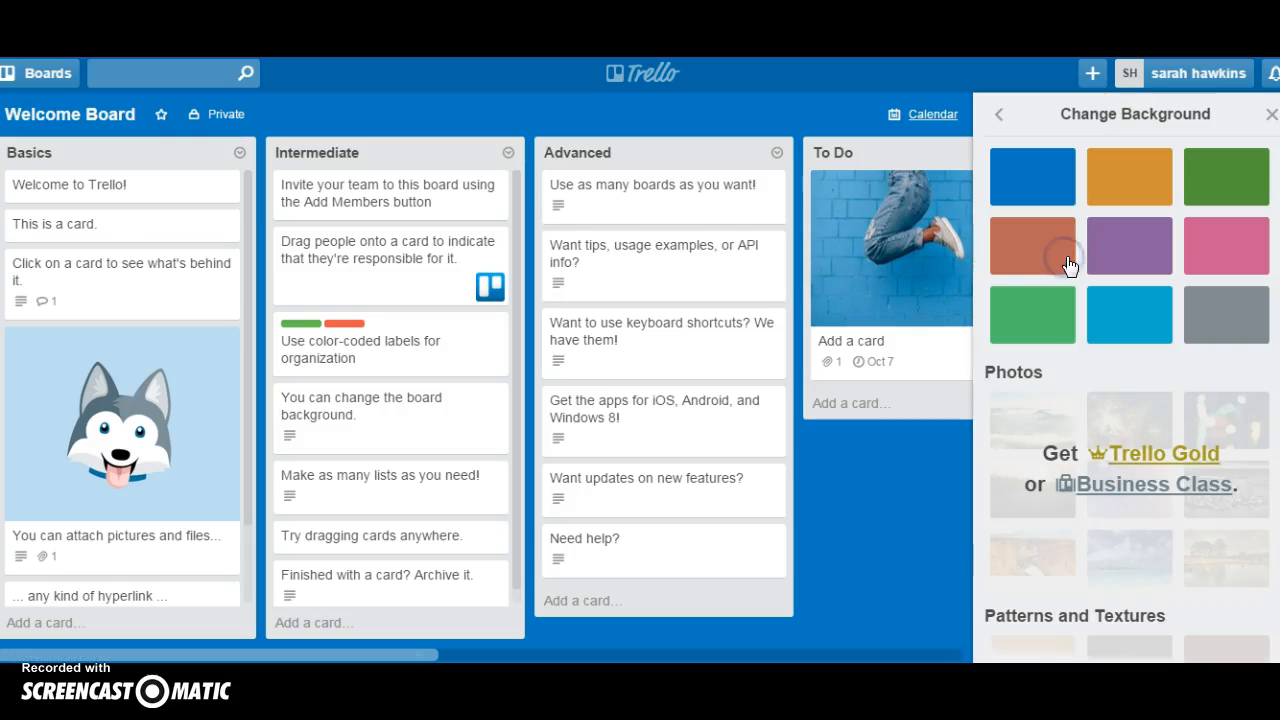
click(1113, 170)
scroll(1094, 571, down, 2)
scroll(1100, 560, up, 2)
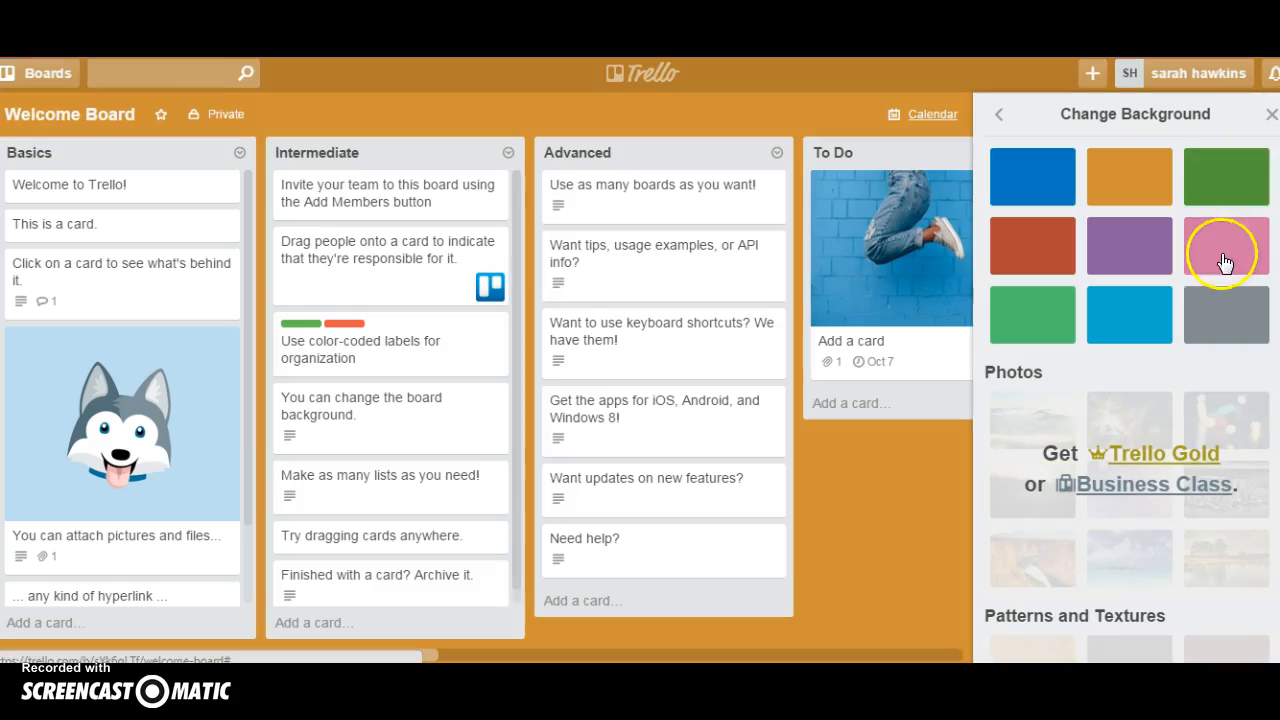
scroll(1200, 286, down, 3)
scroll(1230, 220, up, 3)
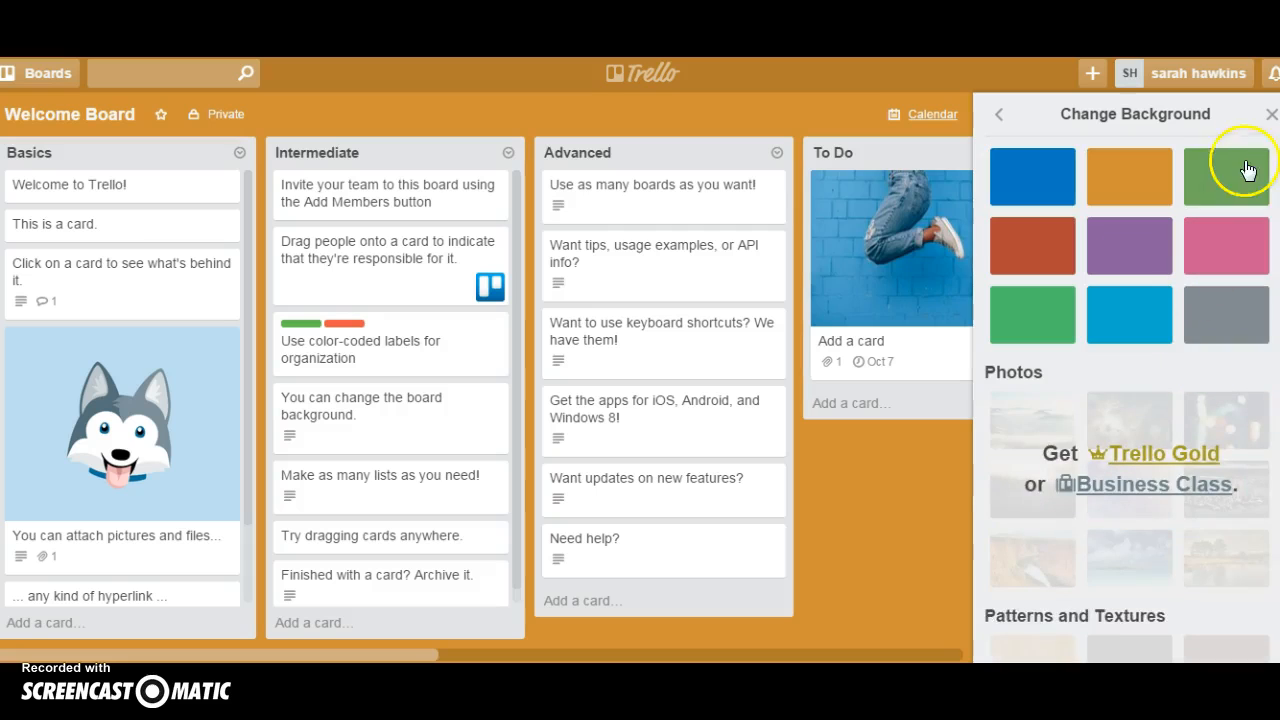
click(1268, 113)
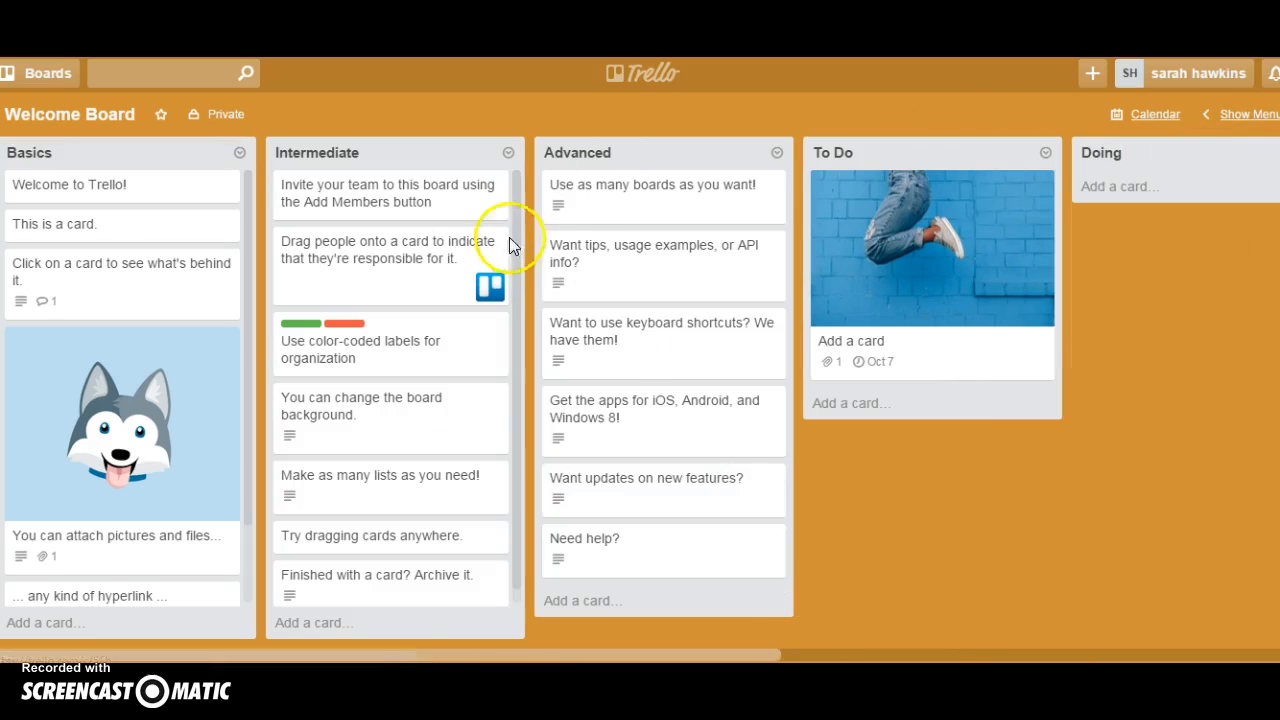
- View the boards overview, reopen the Welcome Board and examine its additional board options, including settings, email-to-board and closing
click(647, 77)
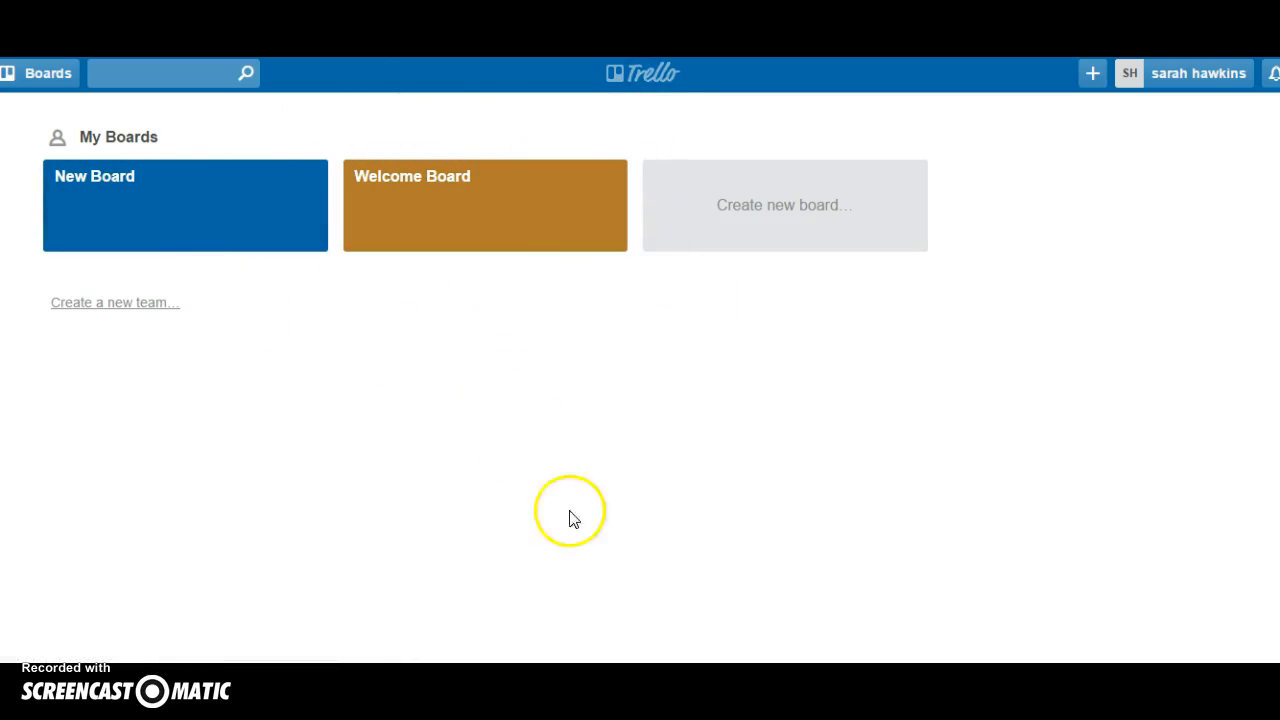
click(492, 218)
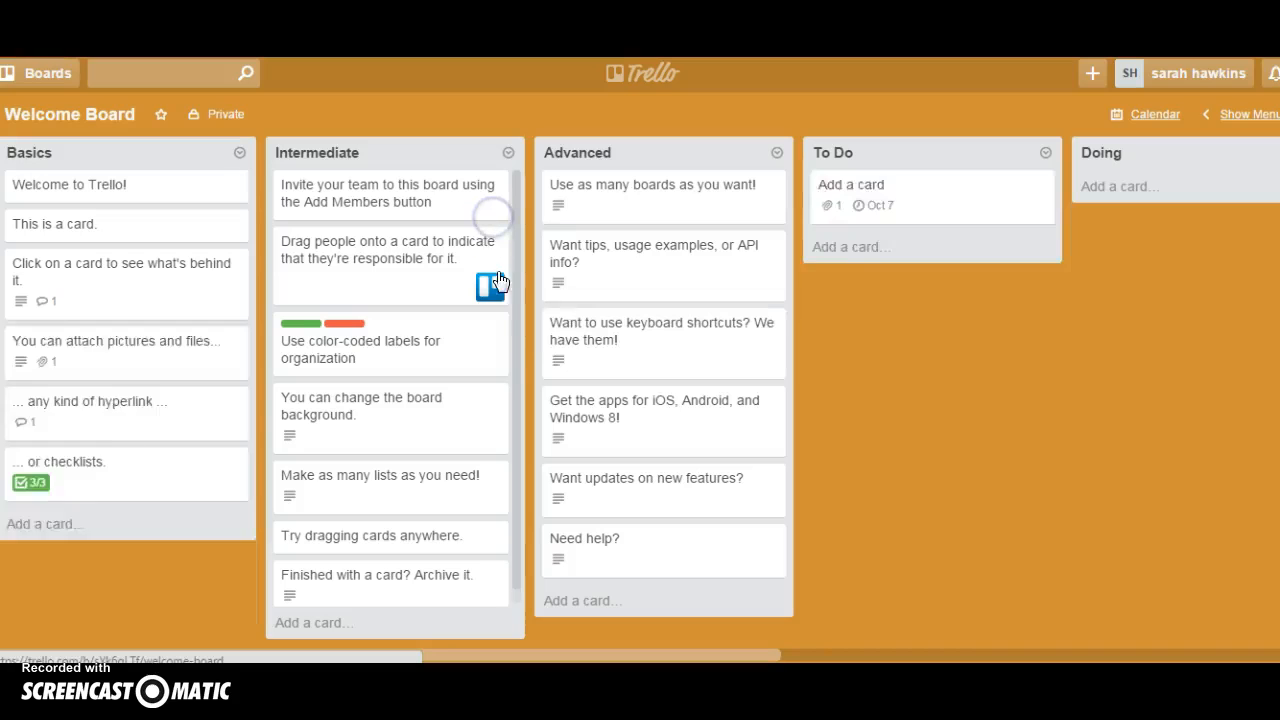
click(1229, 114)
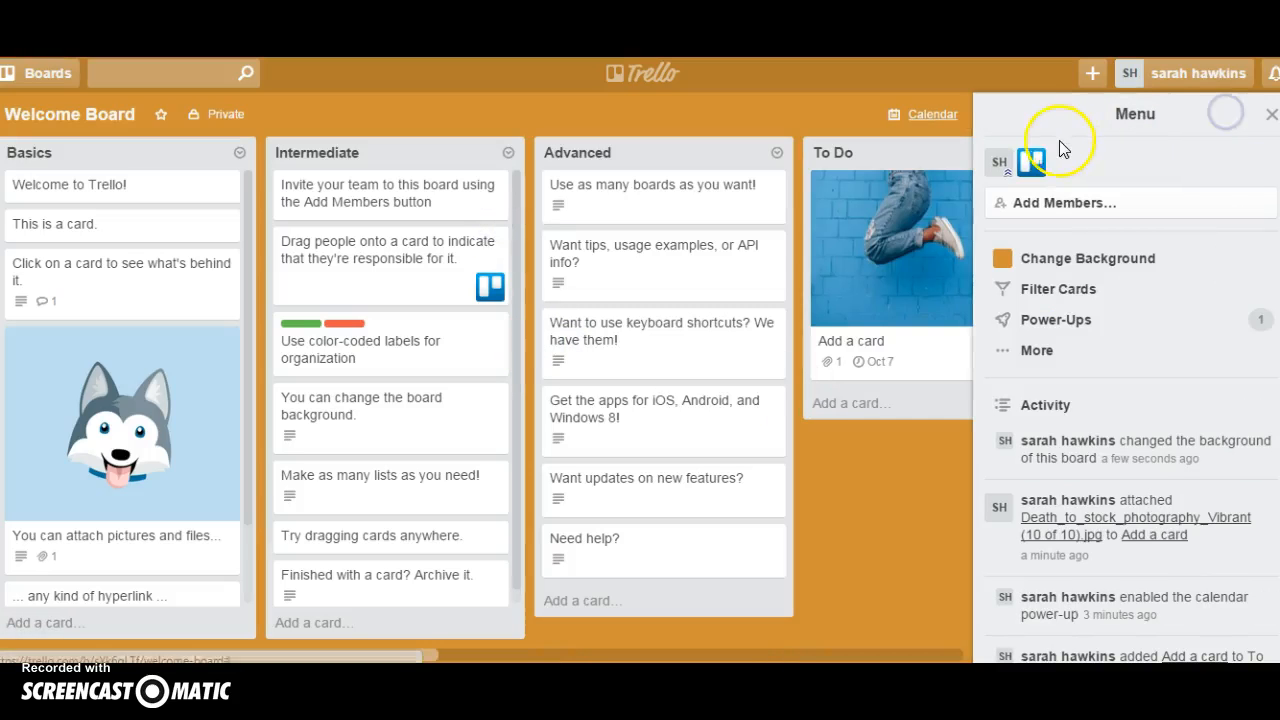
click(1036, 352)
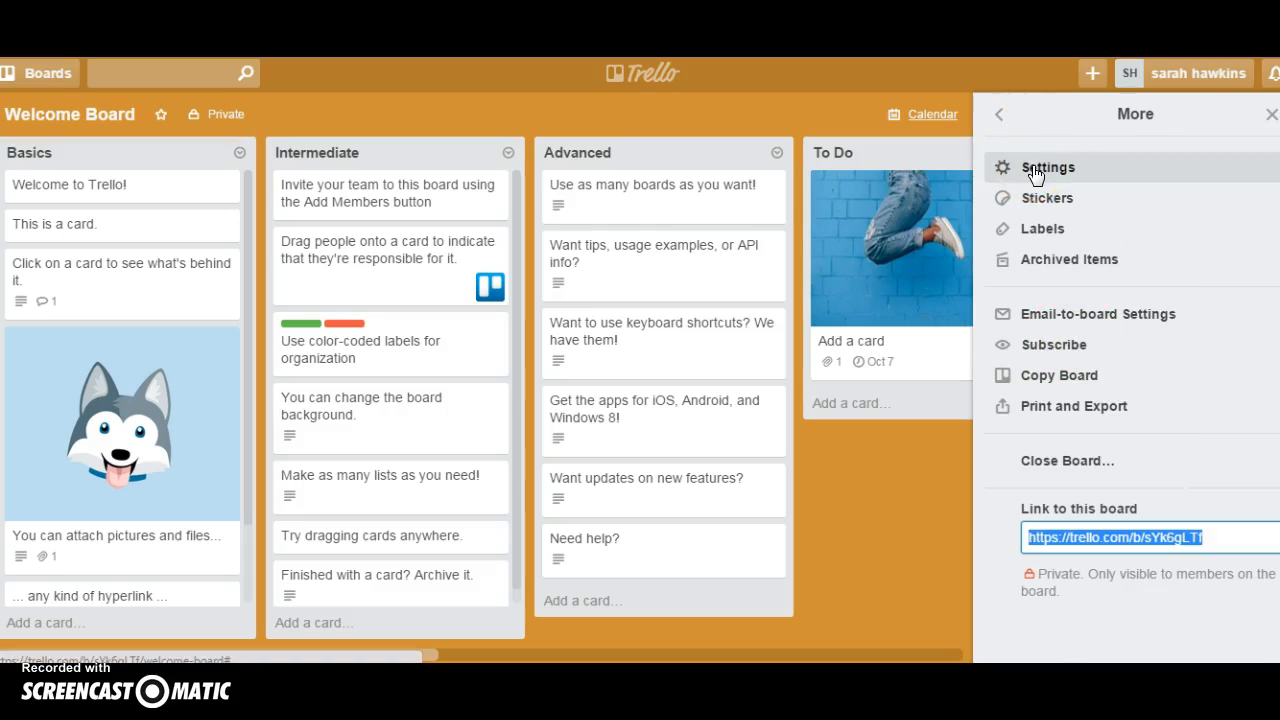
click(1047, 318)
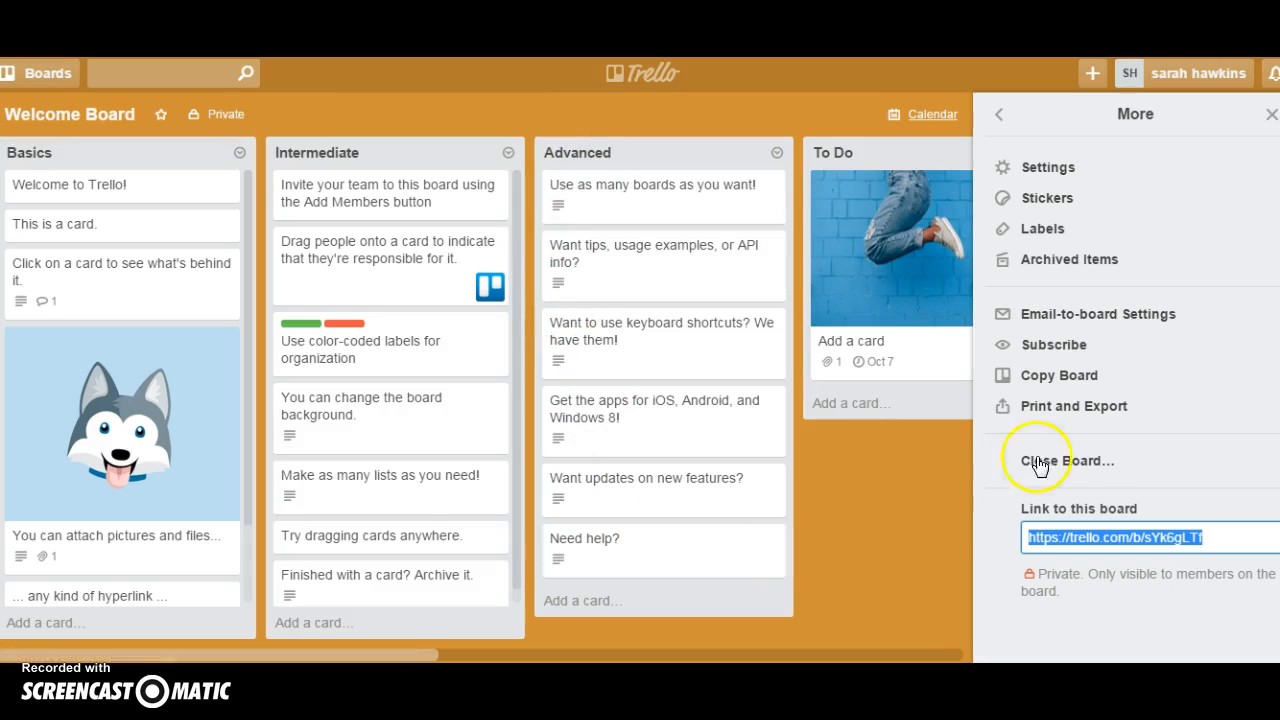
click(1271, 116)
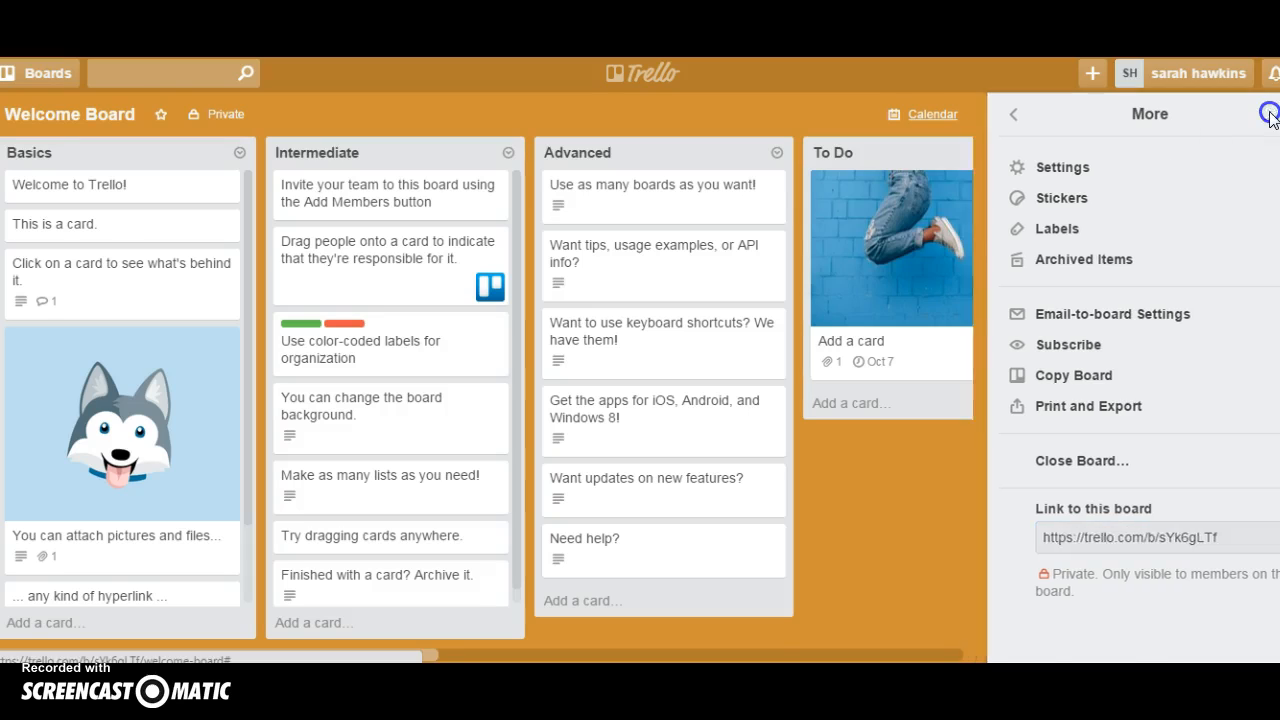
- Create a new board titled "Weekly Planning Menu" from the boards overview, keeping its visibility Private
click(648, 73)
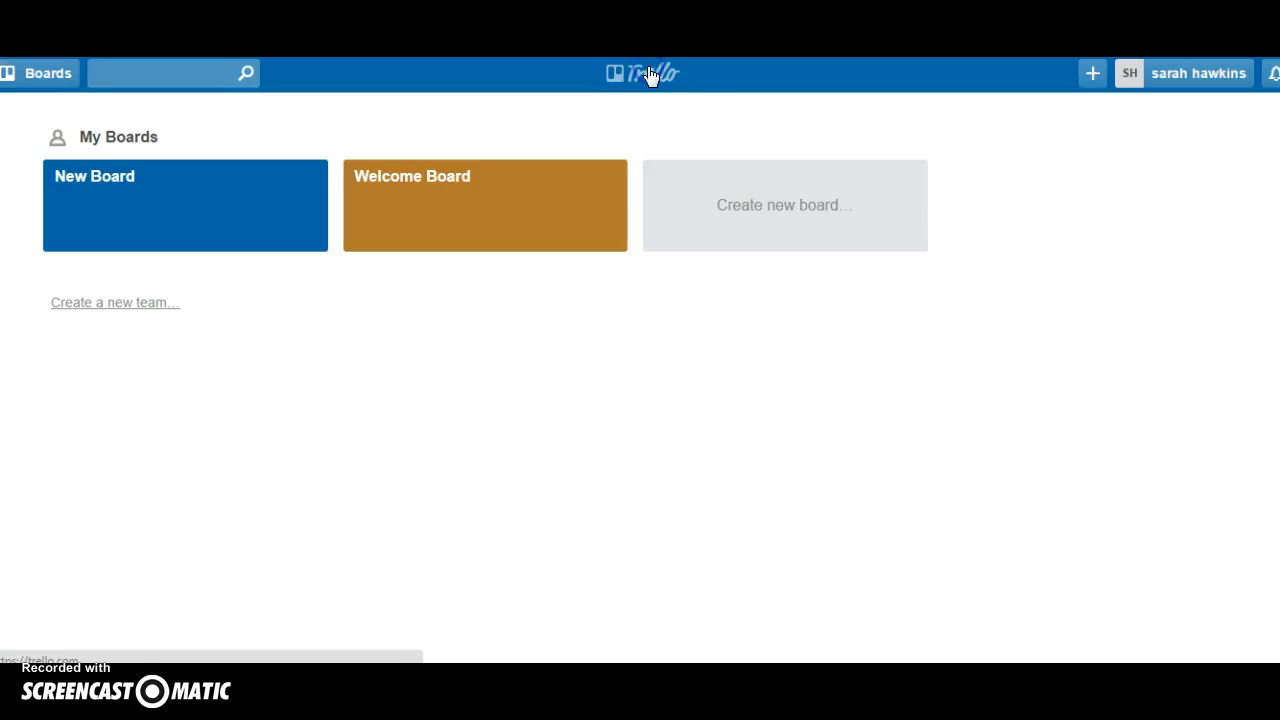
click(785, 206)
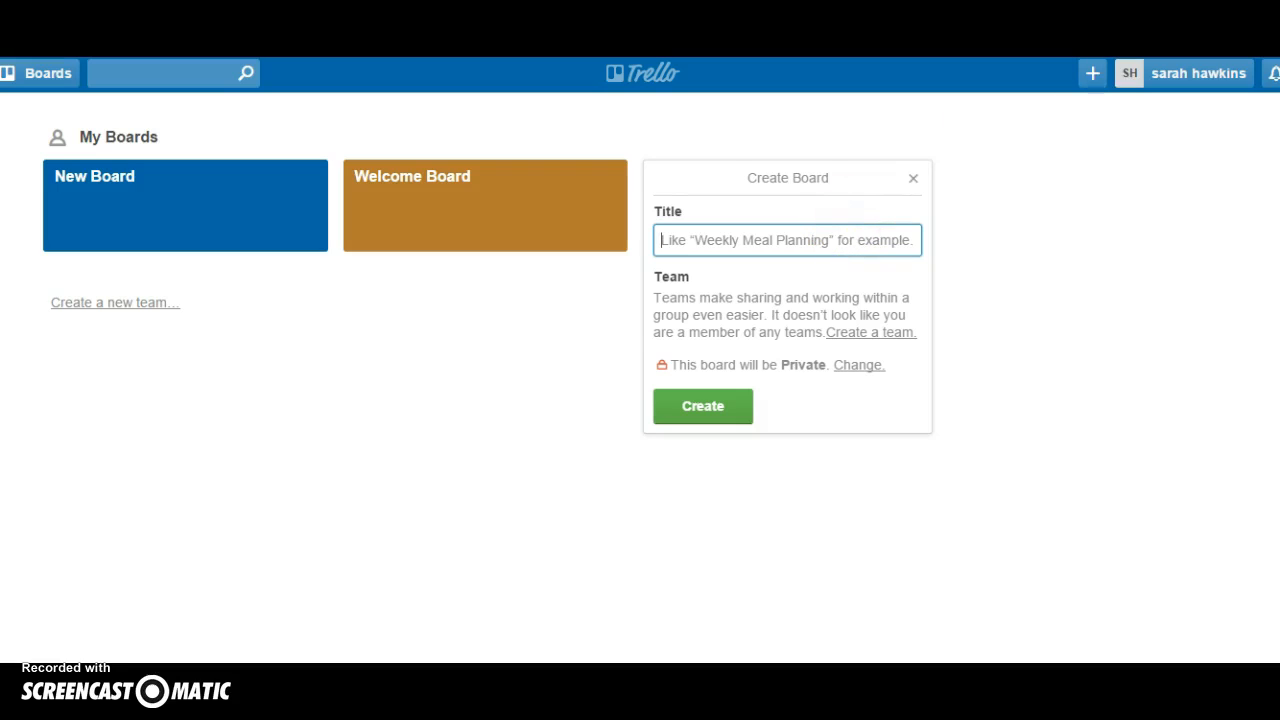
text(Weekly Planning Menu)
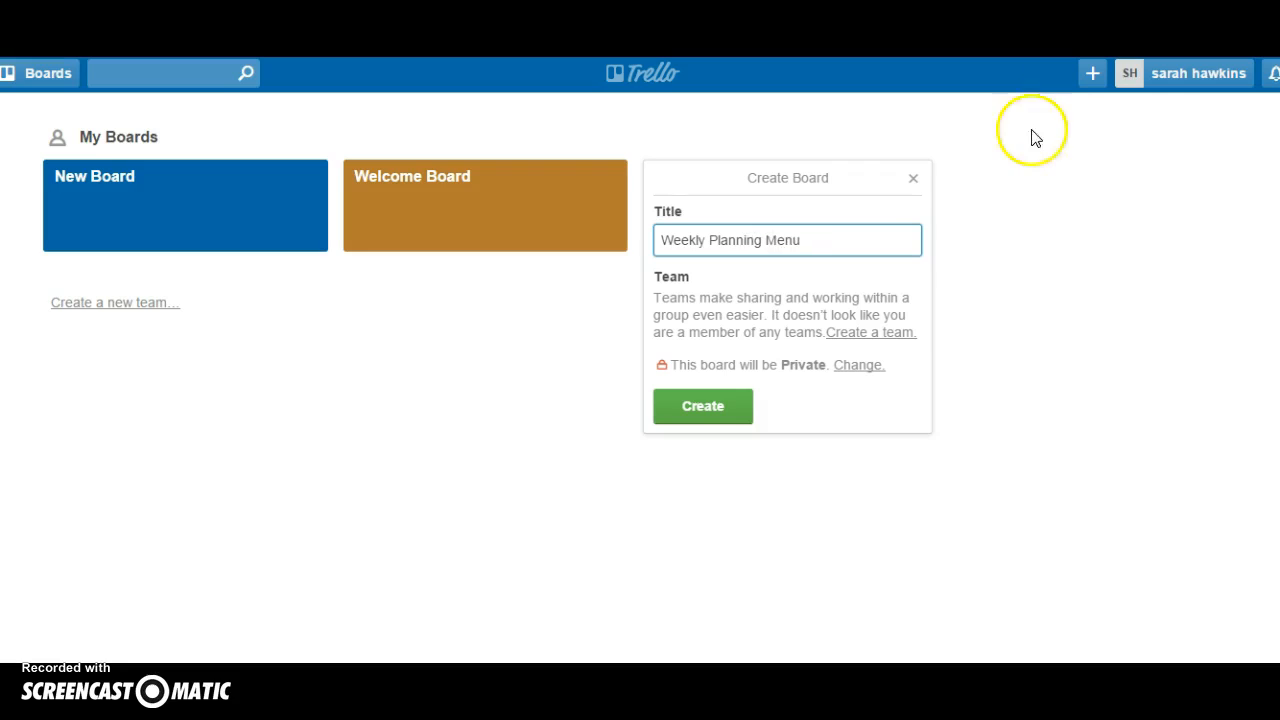
click(697, 405)
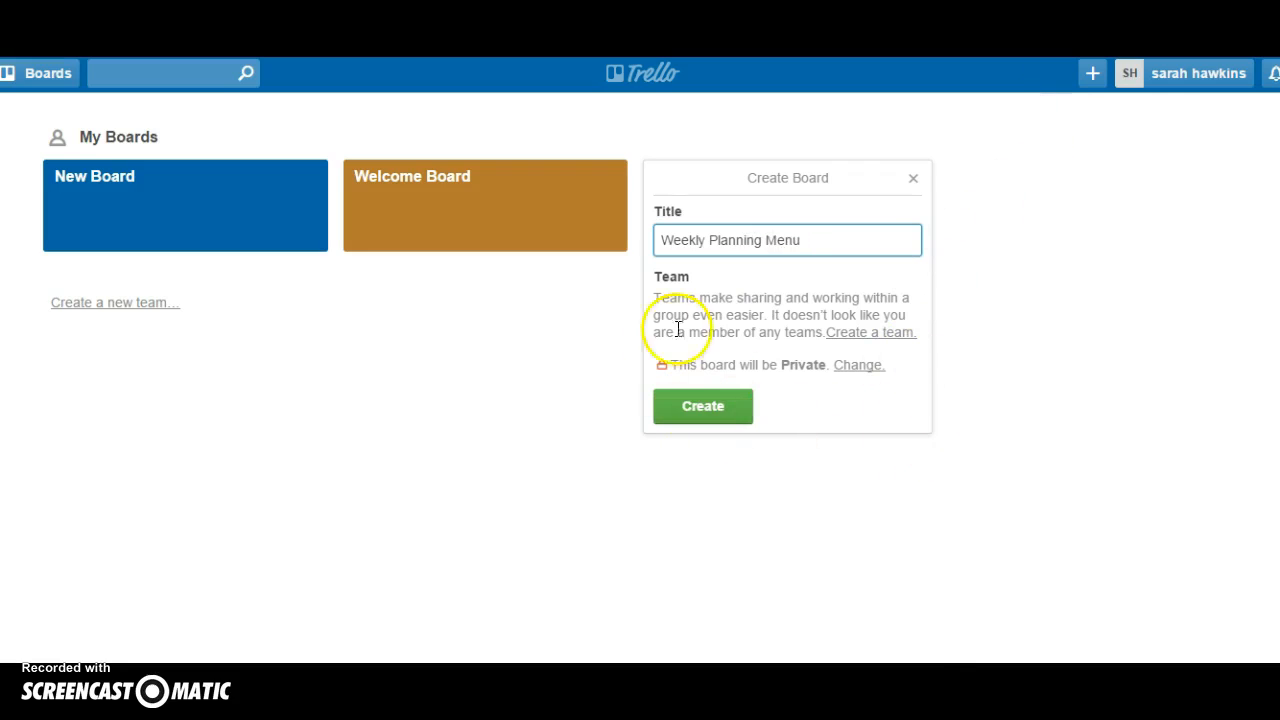
click(860, 366)
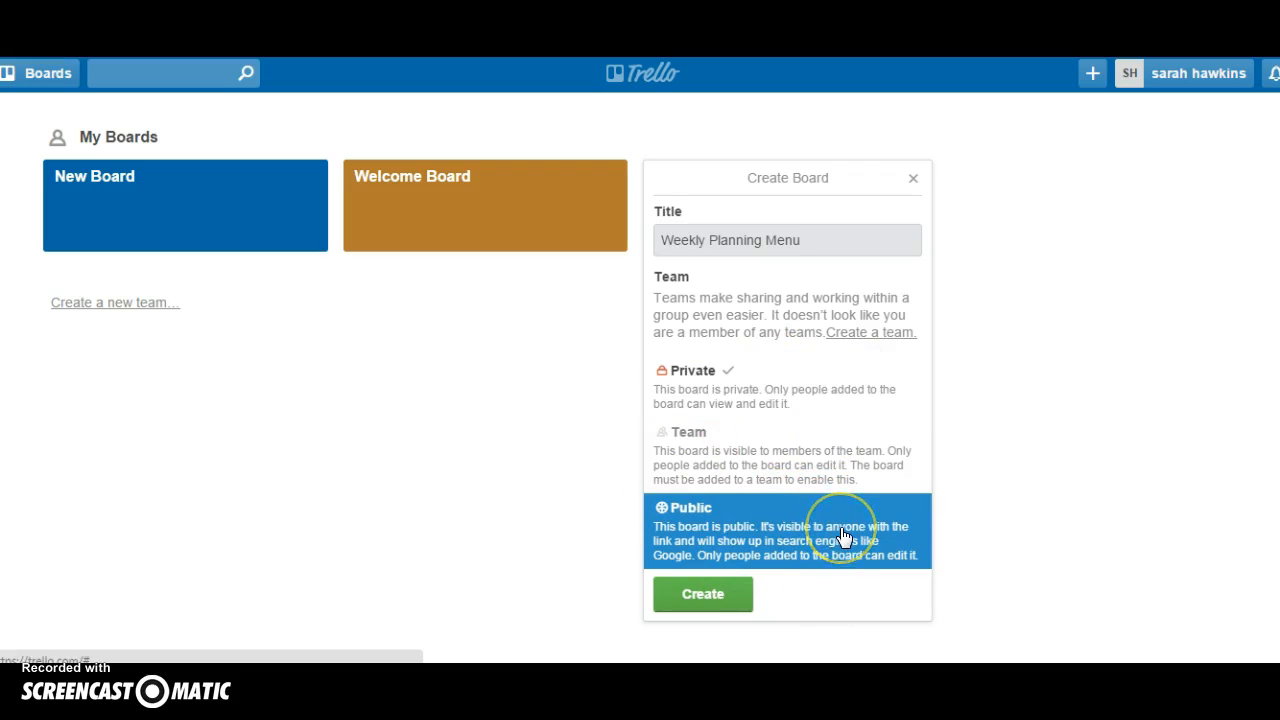
click(733, 390)
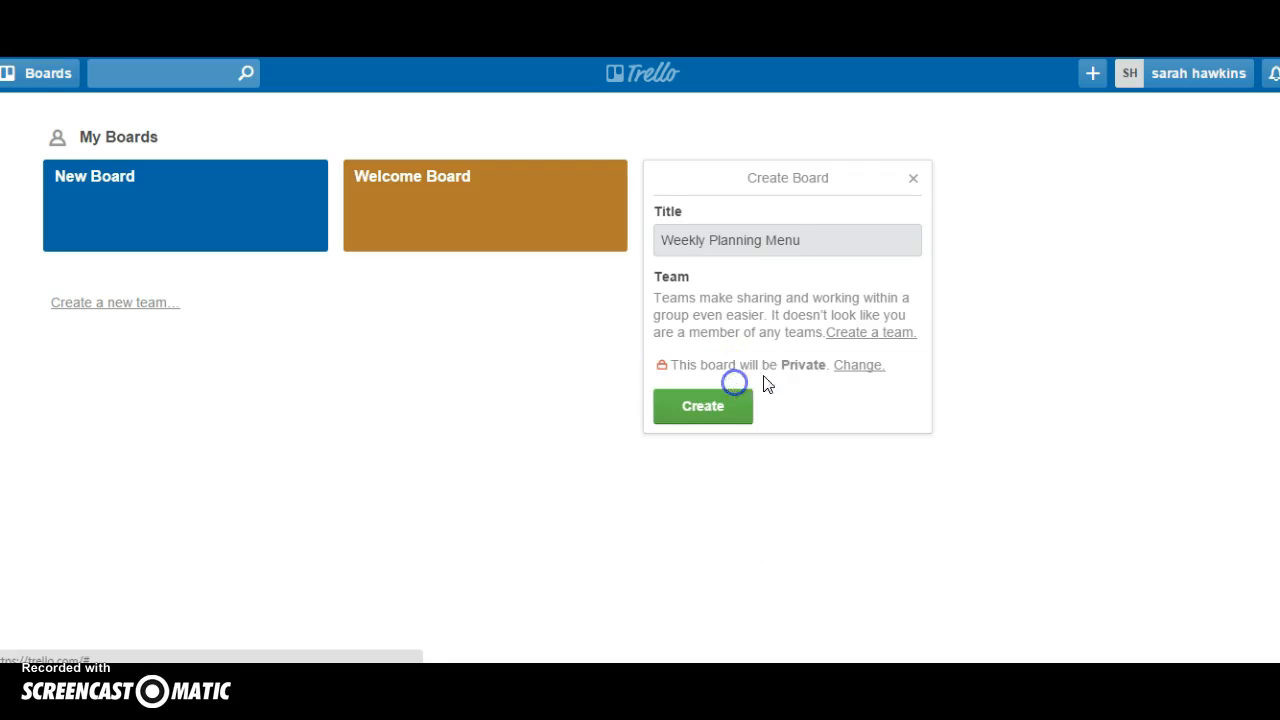
click(718, 418)
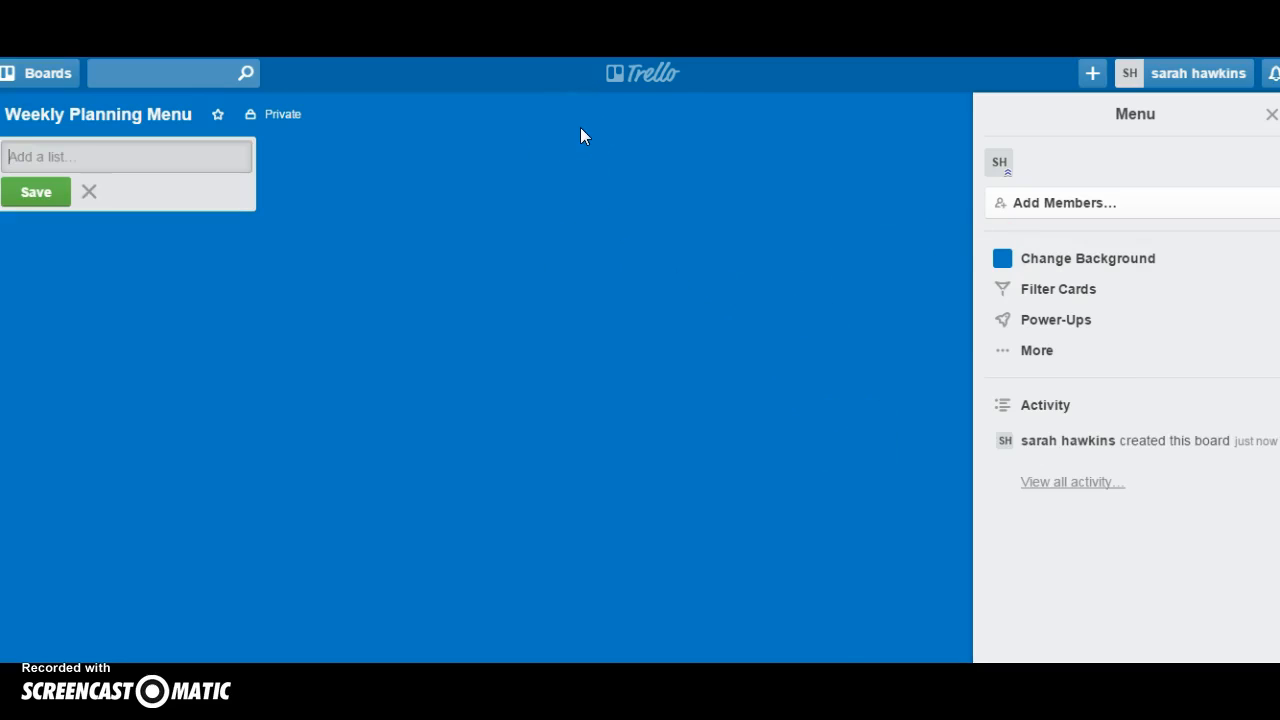
- Add three lists named Sunday, Monday and Tuesday to the Weekly Planning Menu board
text(Sunday)
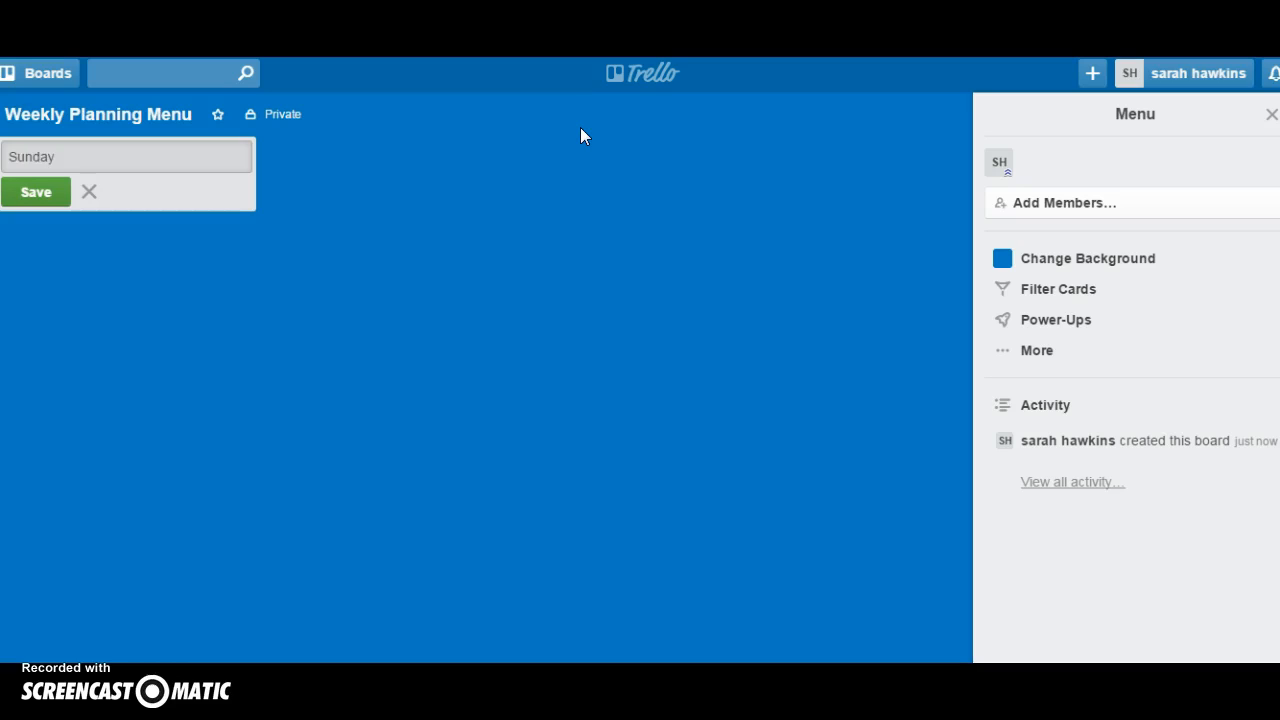
key(Return)
text(Monda)
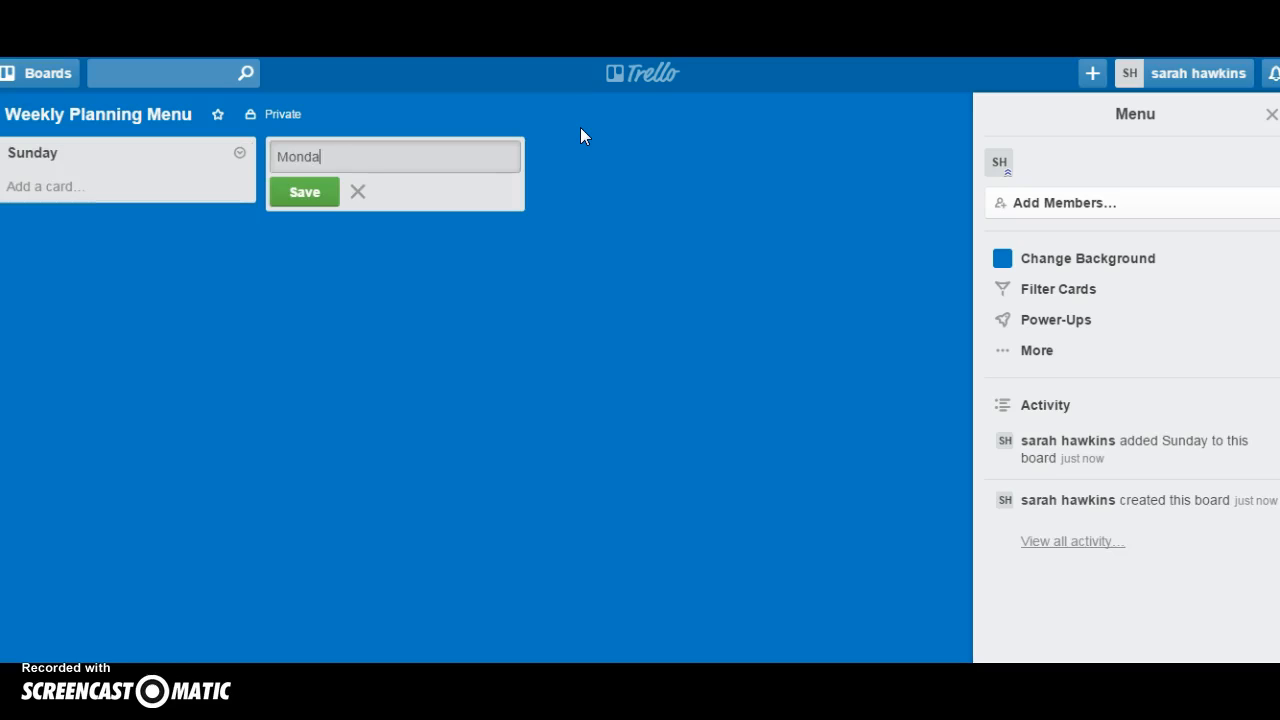
text(y)
key(Return)
text(tues)
key(BackSpace)
key(BackSpace)
key(BackSpace)
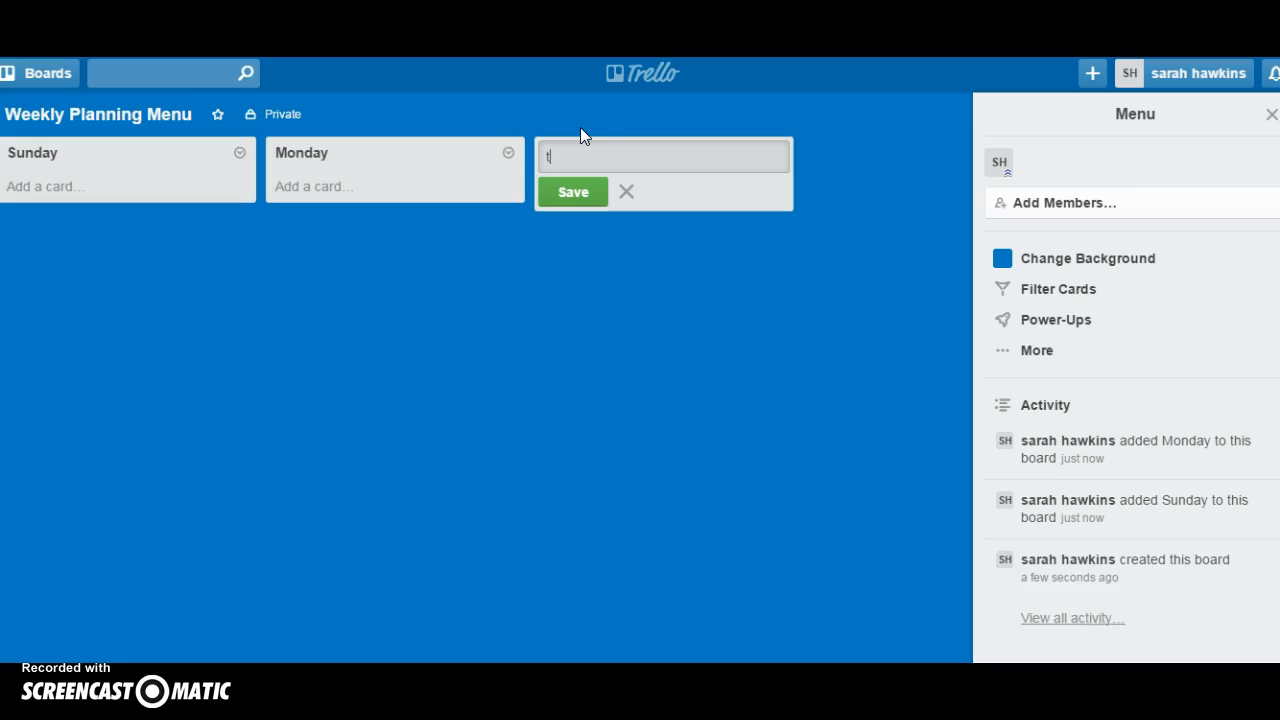
text(uesday)
key(Return)
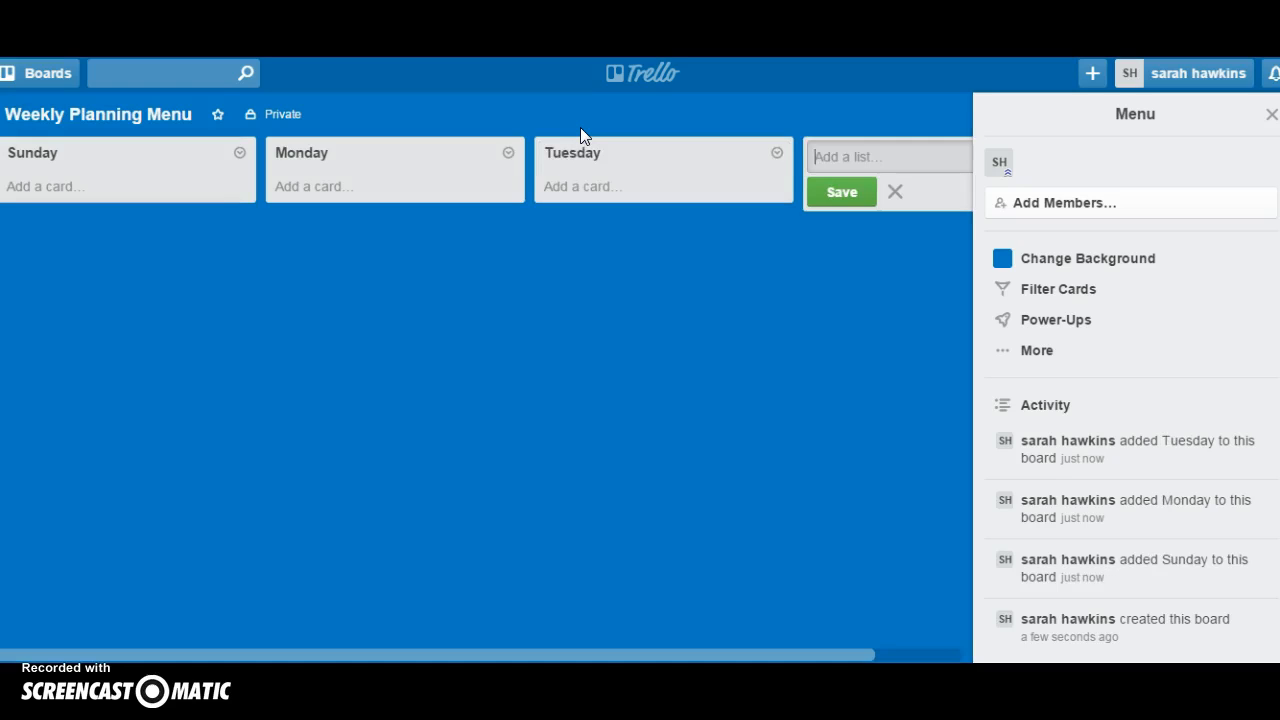
- Add the cards Breakfast, Lunch and Dinner to the Sunday list
click(65, 188)
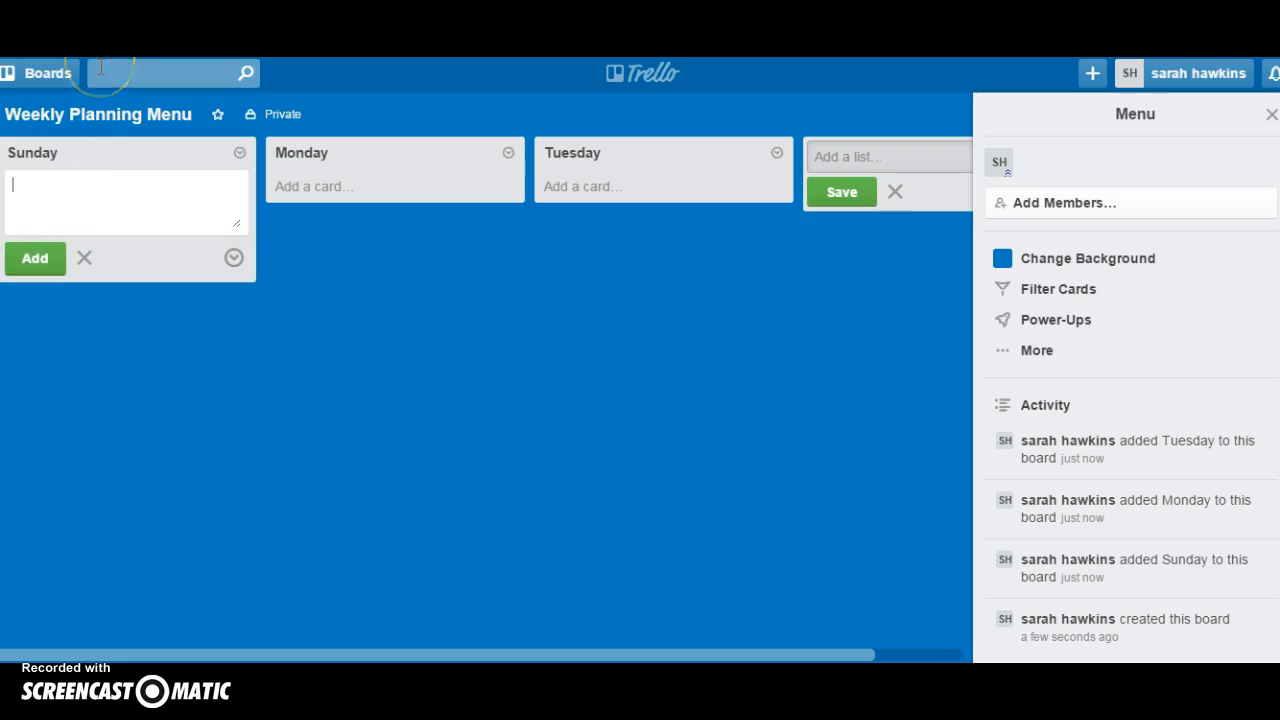
text(Breakfast)
key(Return)
text(Lunch)
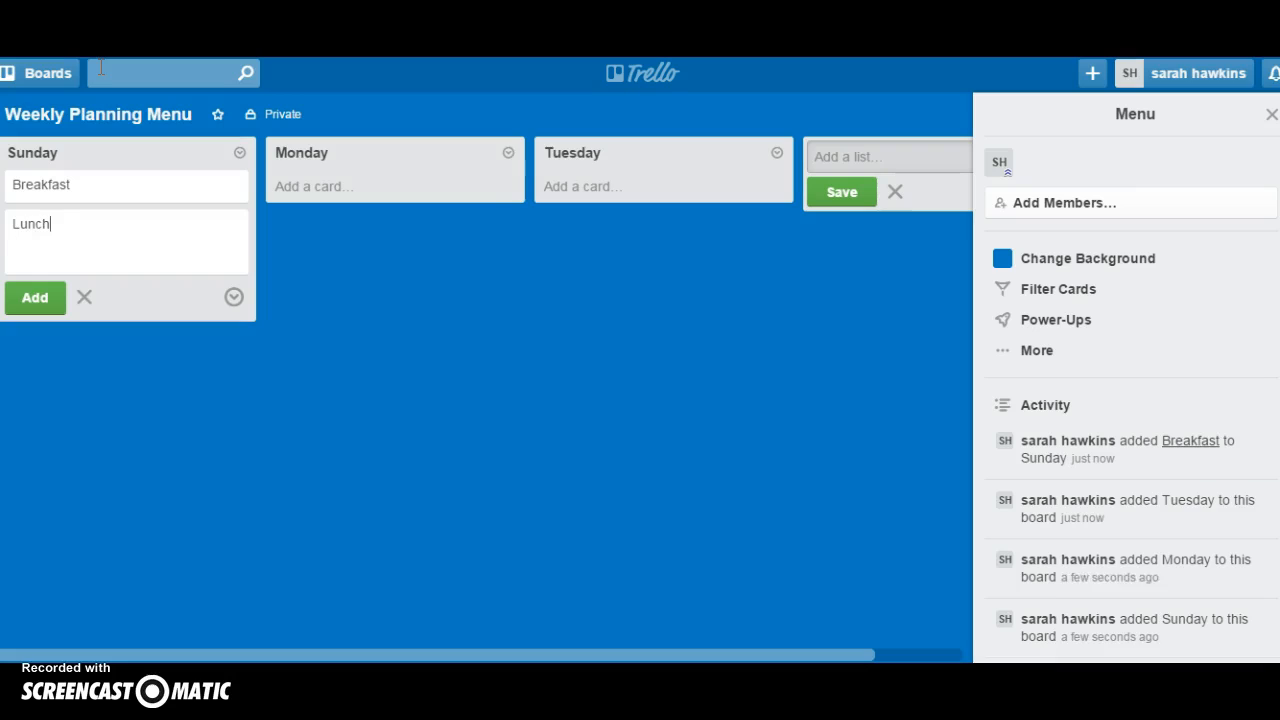
key(Return)
text(Dinner)
key(Return)
click(93, 152)
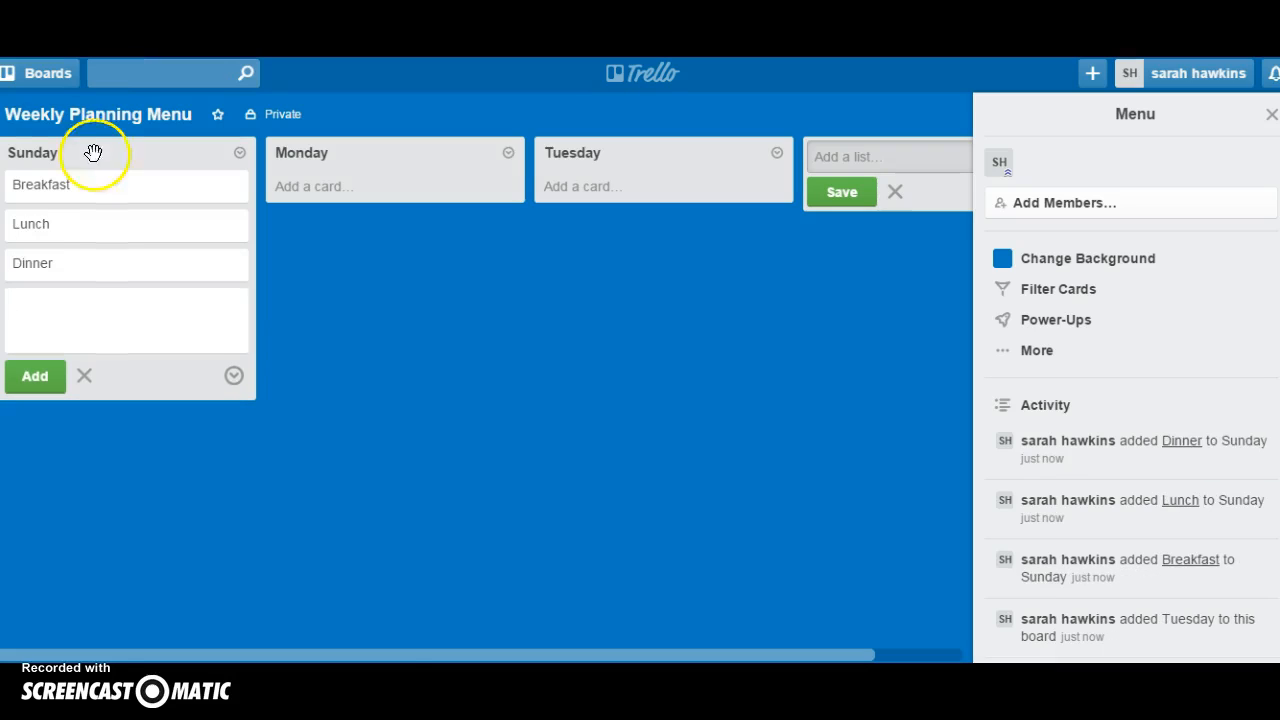
- Examine the attachment sources and link option of the Breakfast card, then close the card and hide the board menu
click(105, 188)
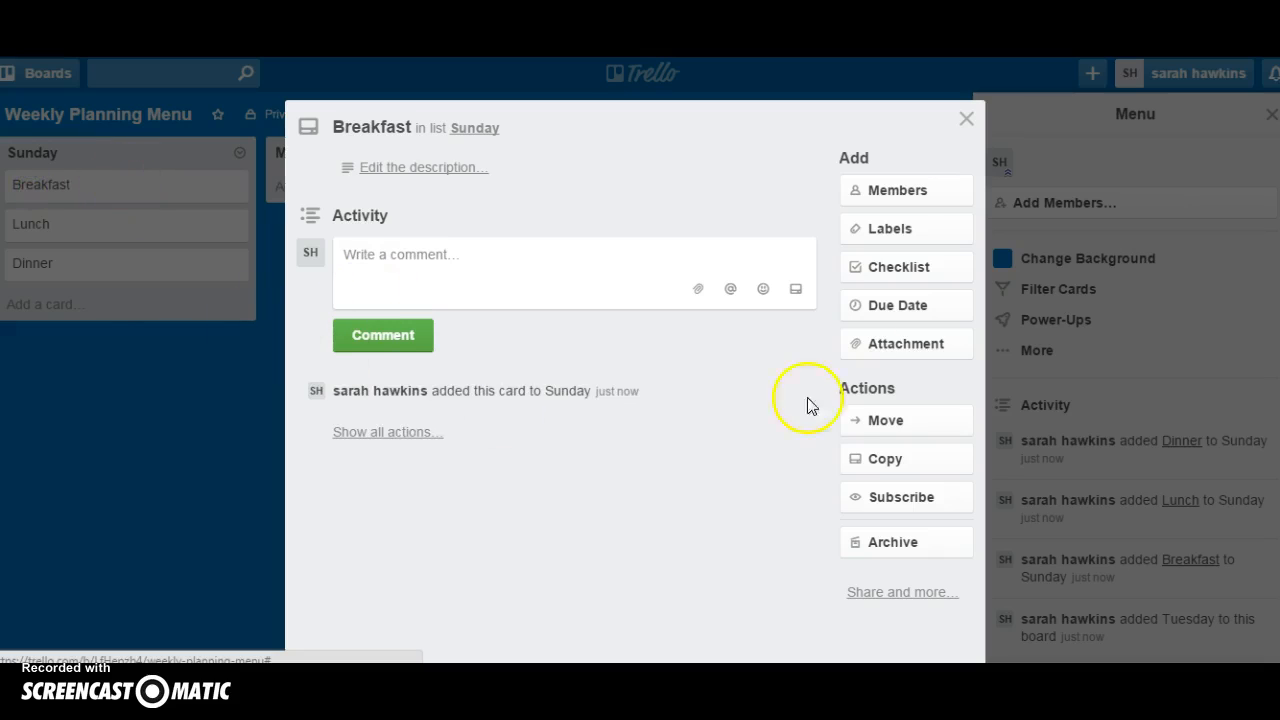
click(892, 350)
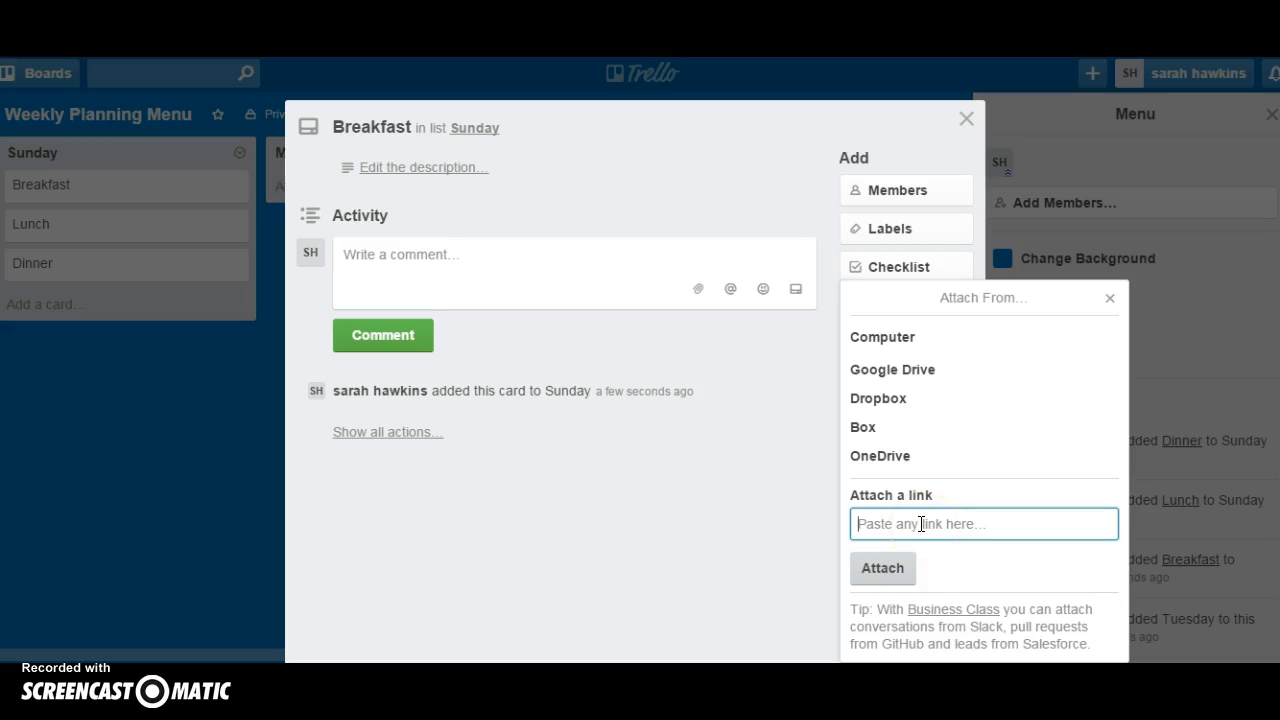
click(885, 526)
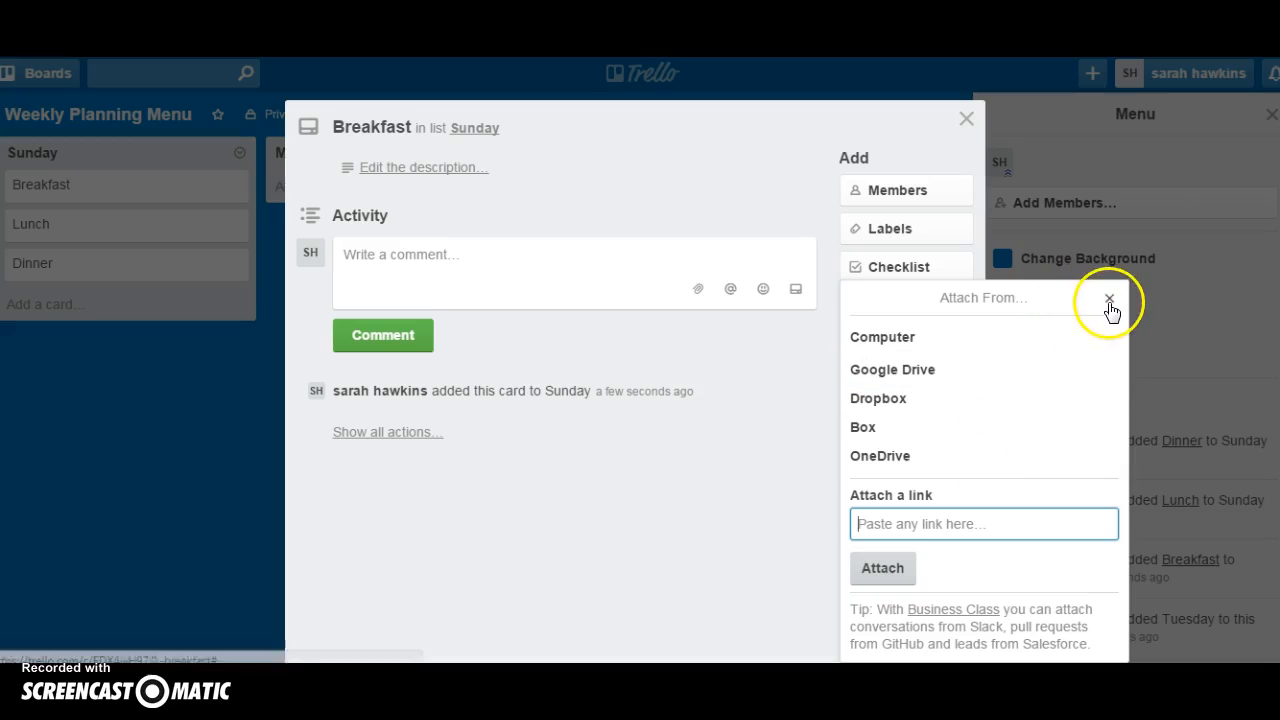
click(1109, 300)
click(966, 119)
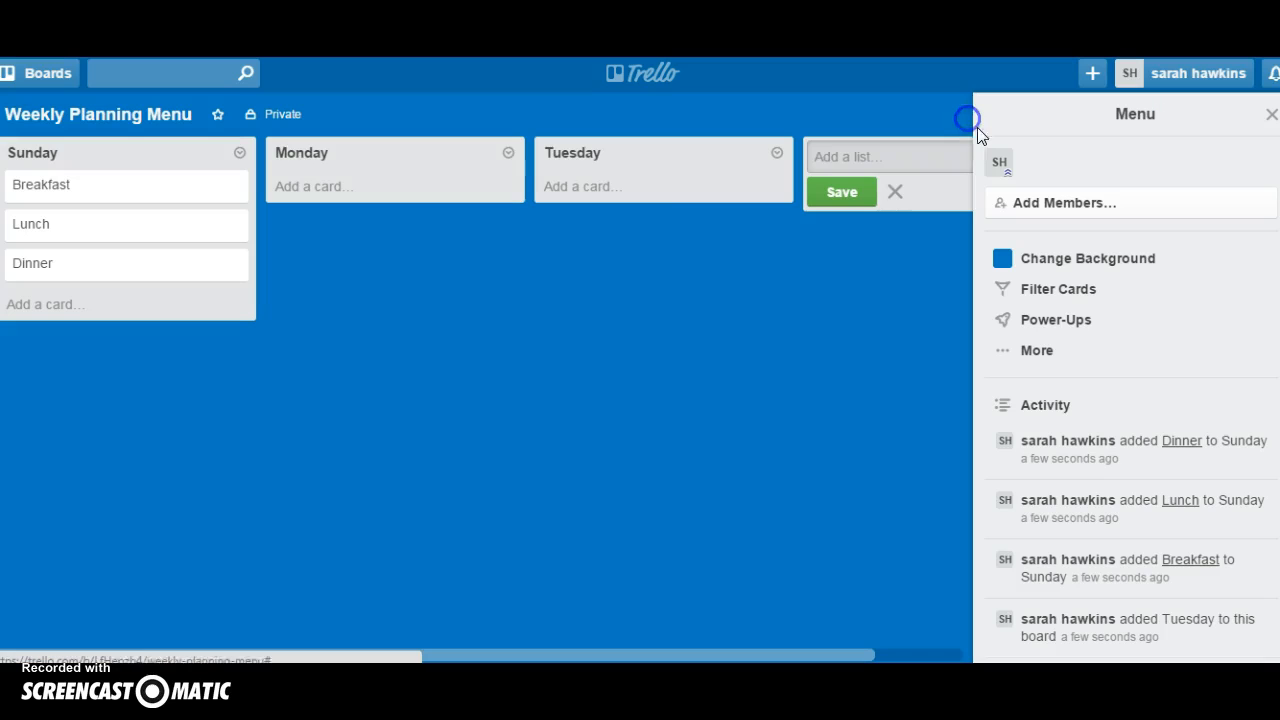
click(1270, 115)
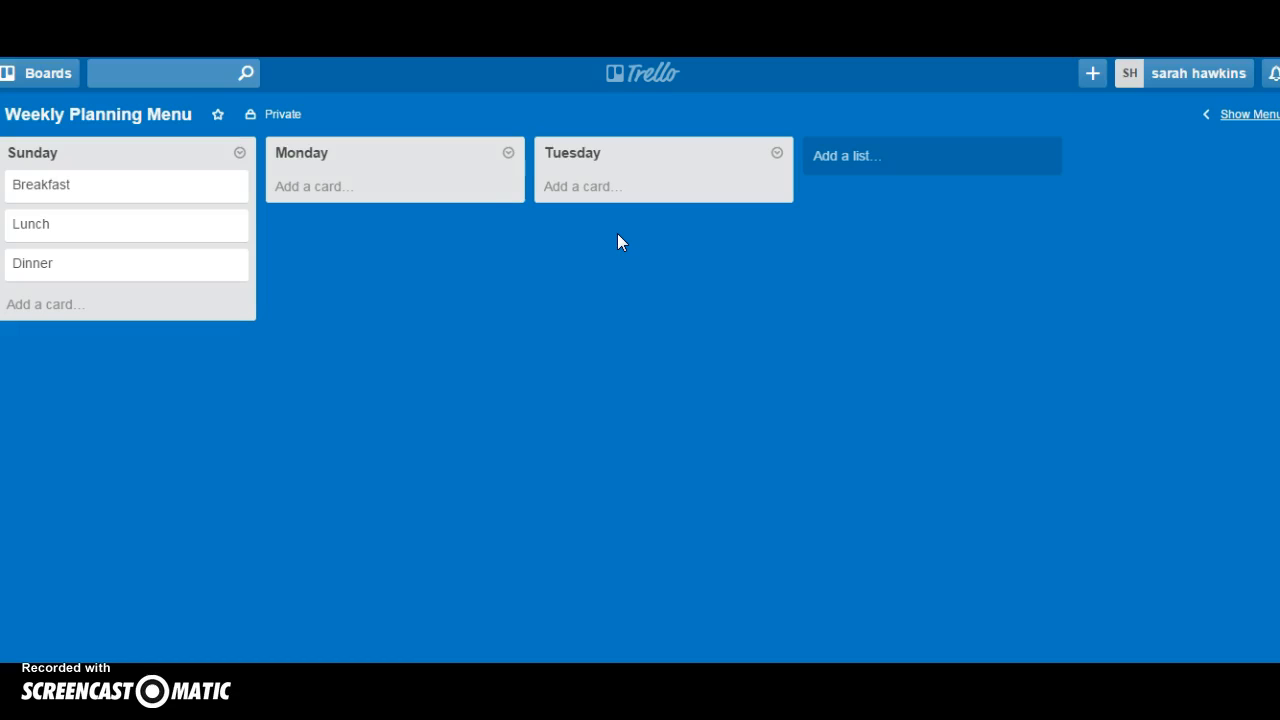
key(alt+Tab)
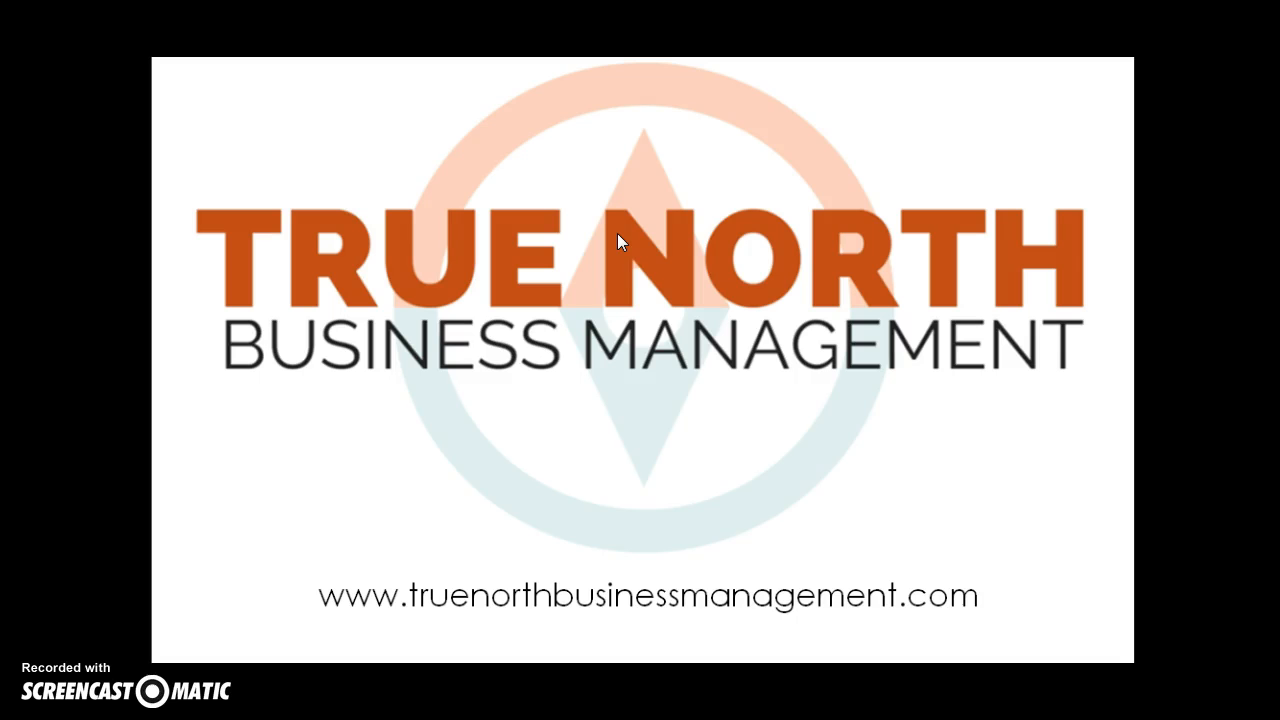